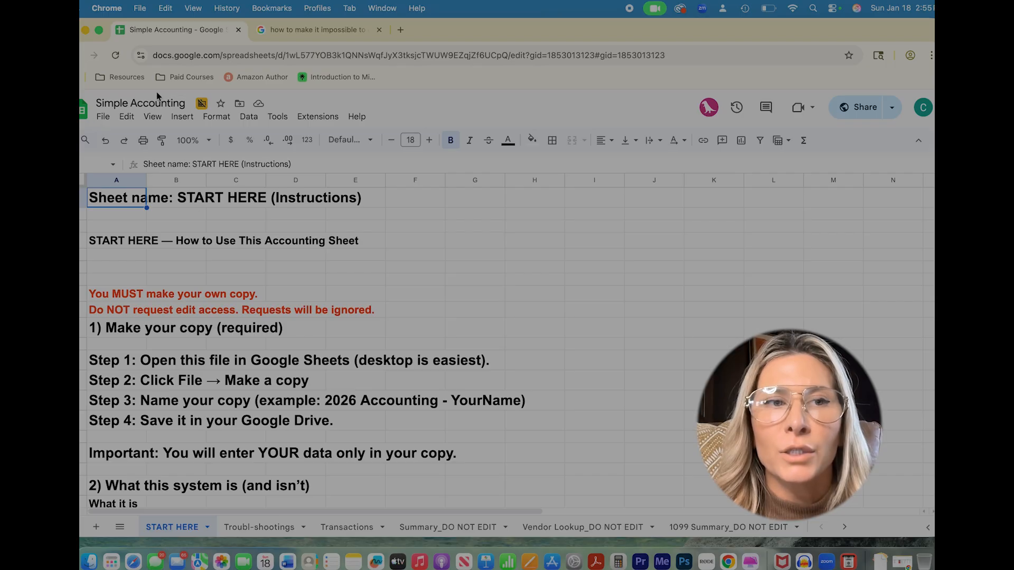
- Make a copy of the Simple Accounting spreadsheet in My Drive, naming it "accounting"
left_click(100, 120)
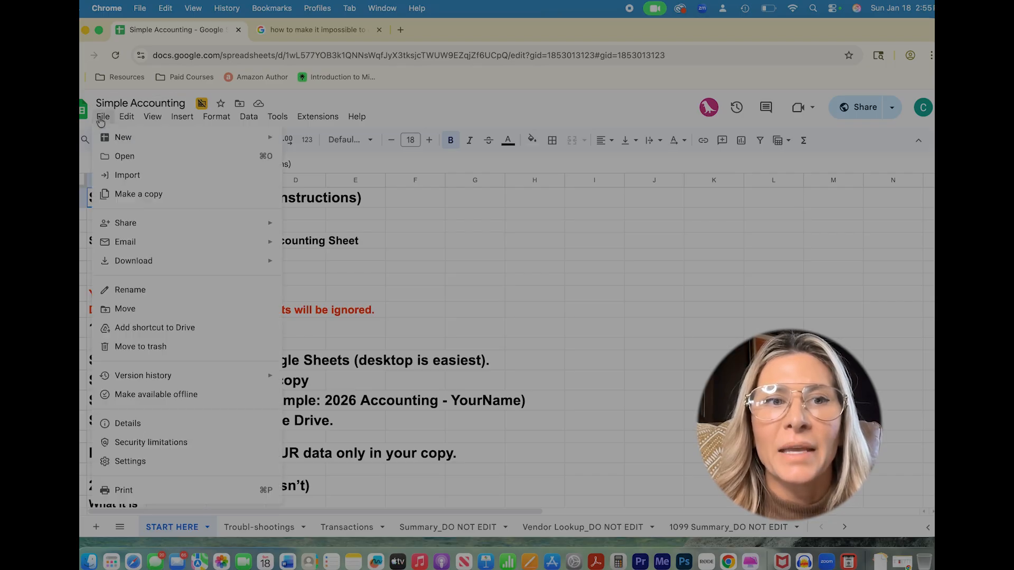
left_click(136, 195)
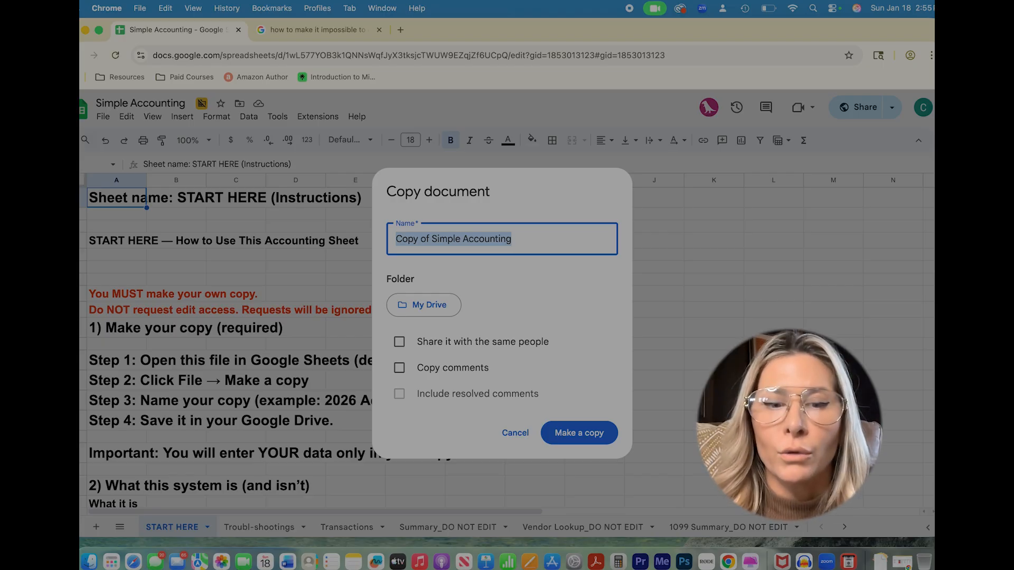
type("copy")
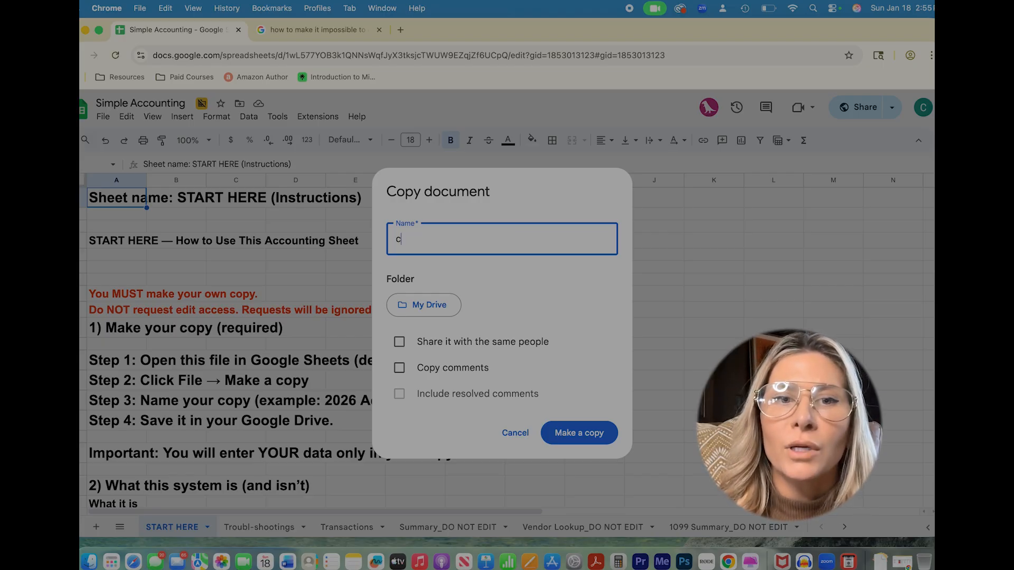
key("BackSpace")
key("BackSpace")
key("BackSpace")
key("BackSpace")
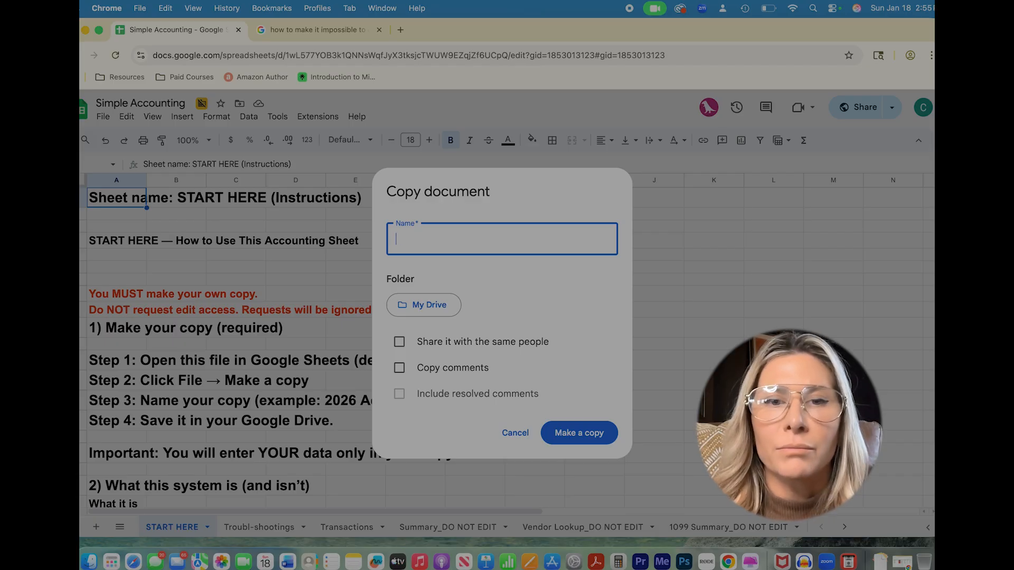
type("accounting")
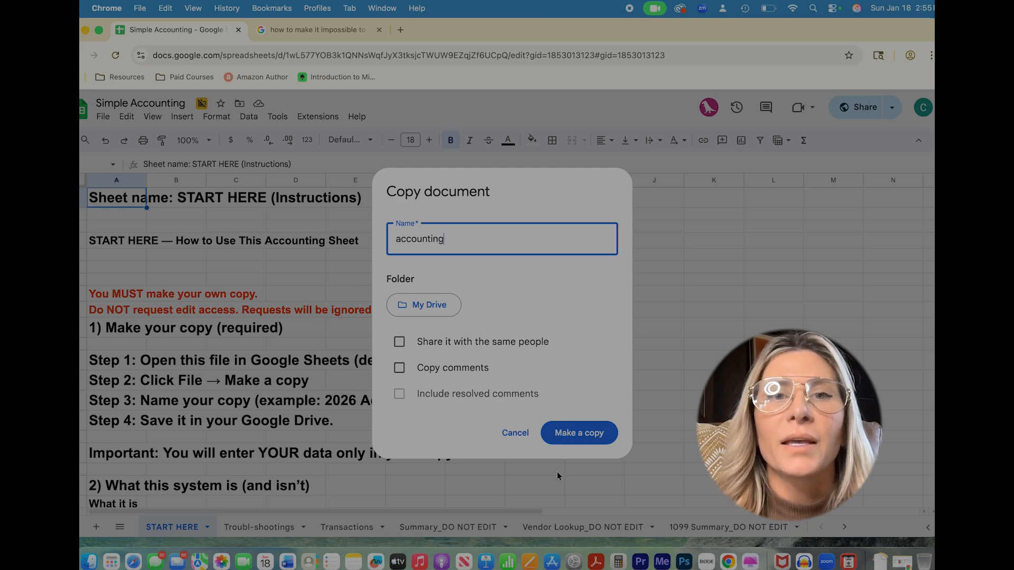
left_click(570, 443)
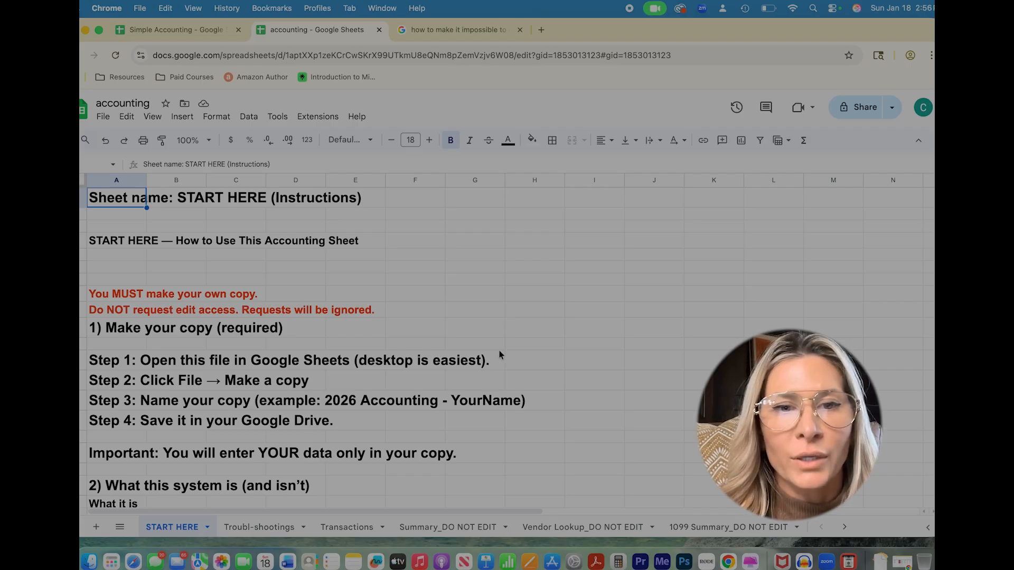
- Look over the Summary and Transactions sheets of the copy, and read the instructions on the START HERE sheet
left_click(431, 524)
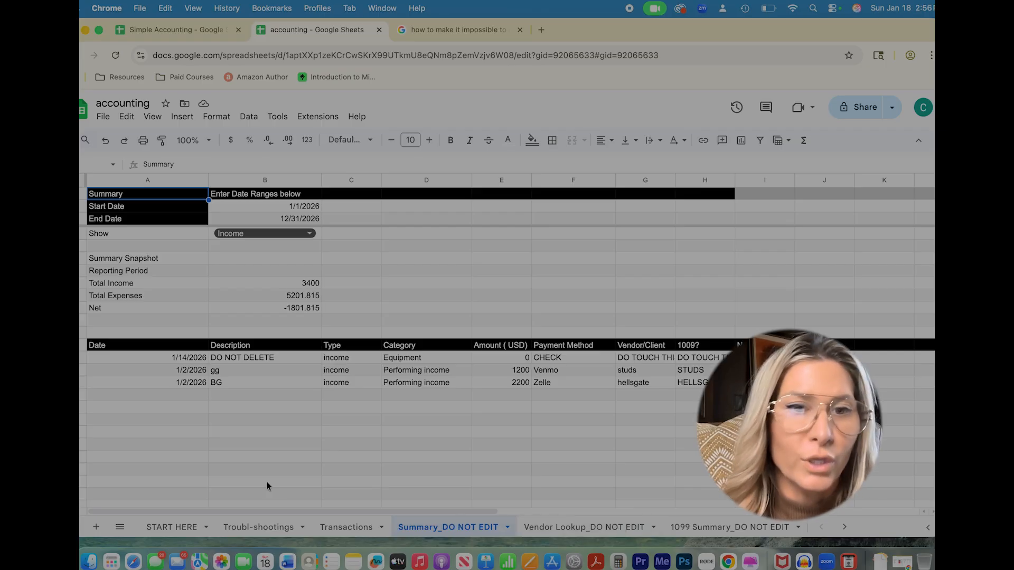
left_click(337, 526)
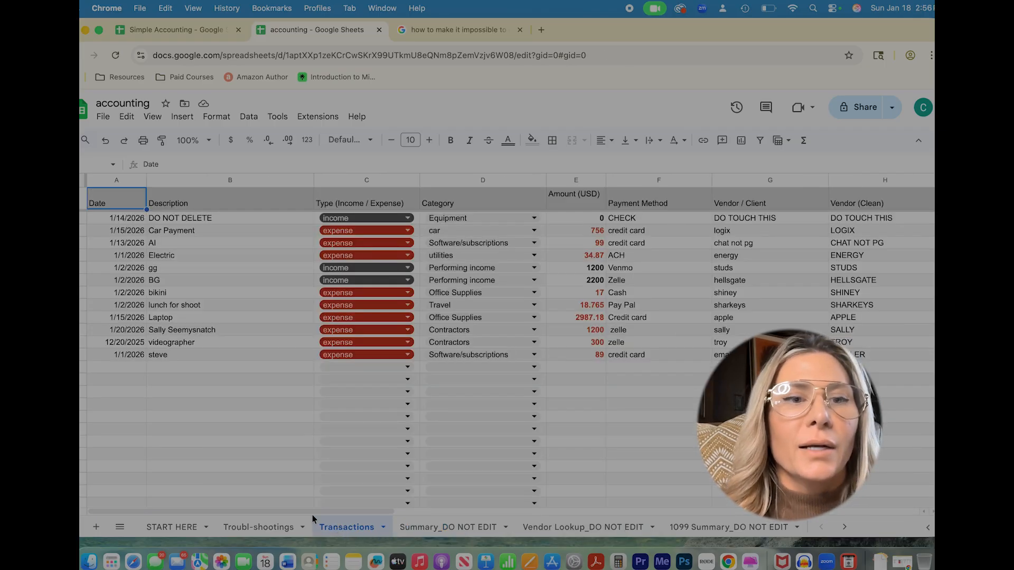
left_click(173, 526)
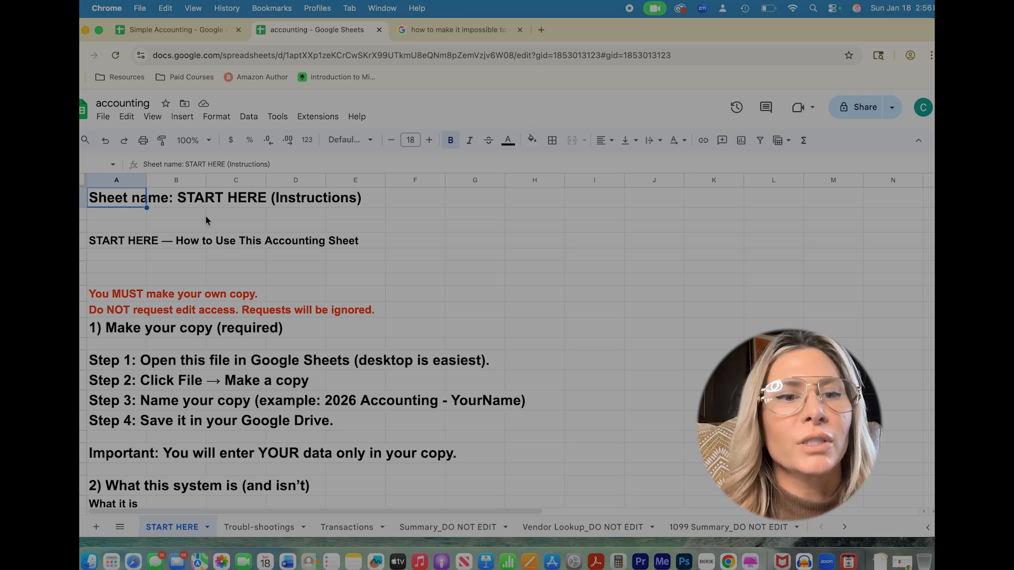
scroll(157, 317, "down", 5)
scroll(156, 316, "down", 15)
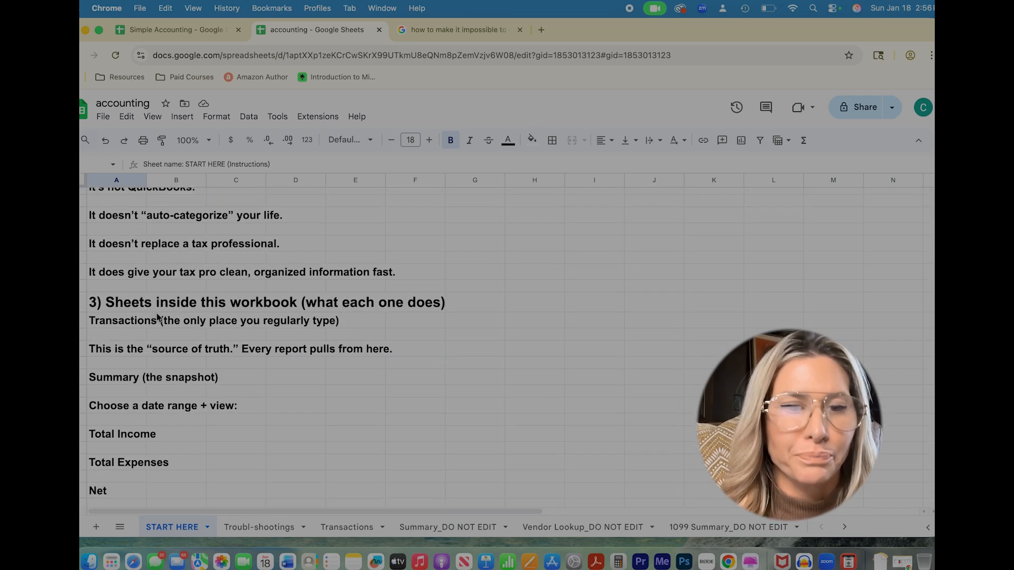
scroll(269, 349, "up", 10)
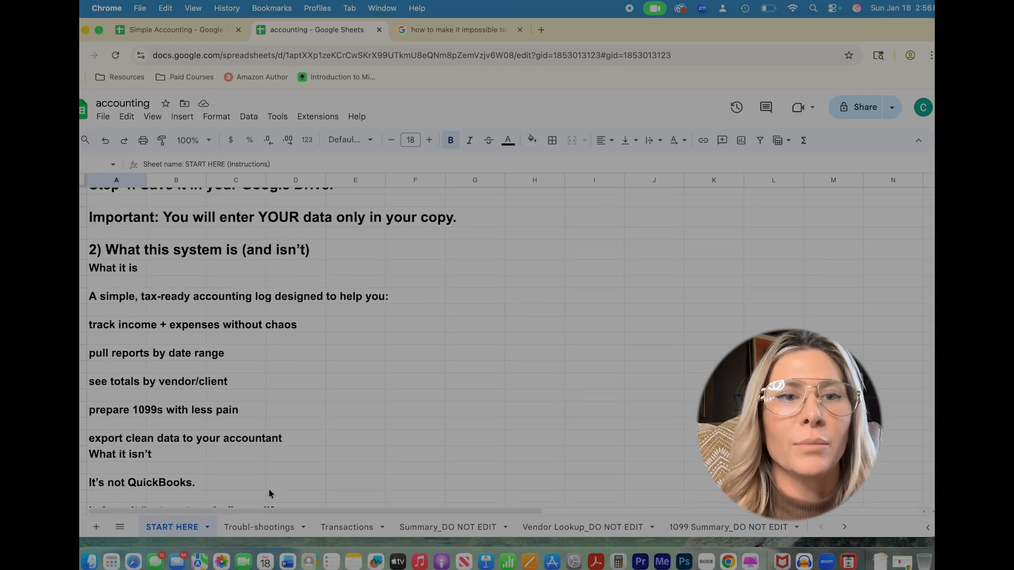
- Read through the Troubl-shootings sheet, including its checks for wrong totals, missing results and the list of prohibited edits
left_click(251, 529)
scroll(323, 424, "down", 1)
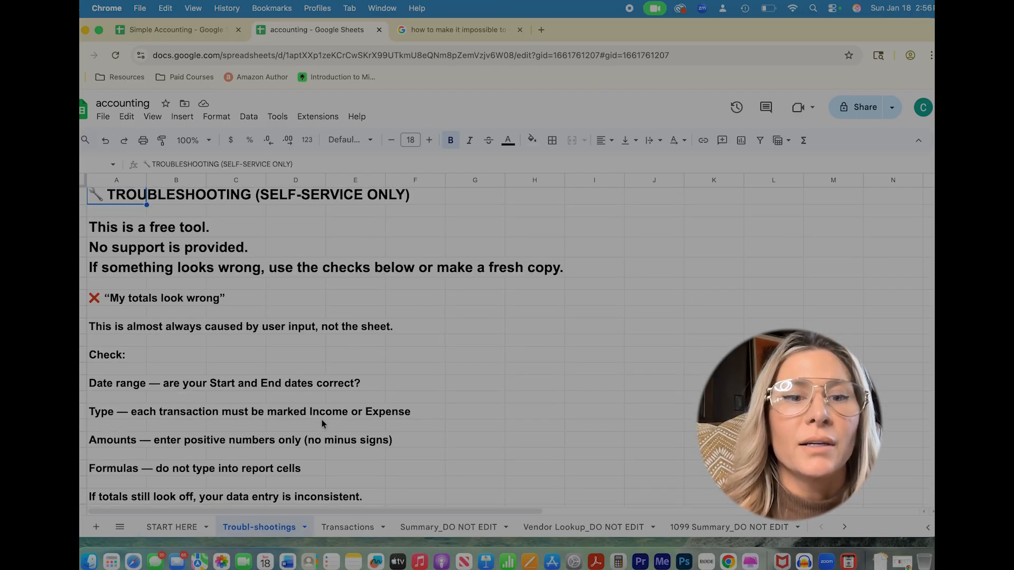
scroll(323, 424, "down", 3)
scroll(323, 424, "down", 20)
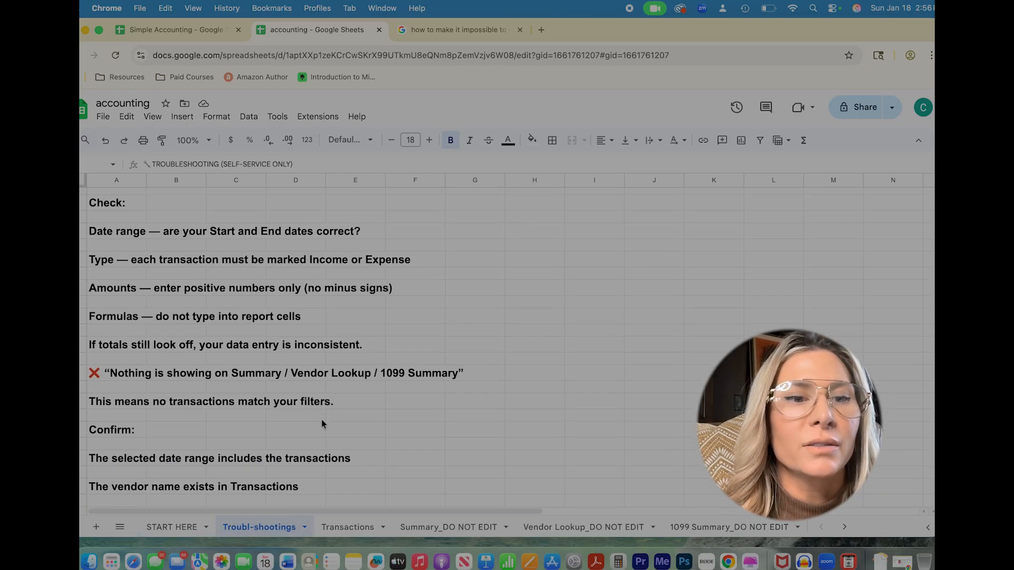
scroll(323, 424, "down", 20)
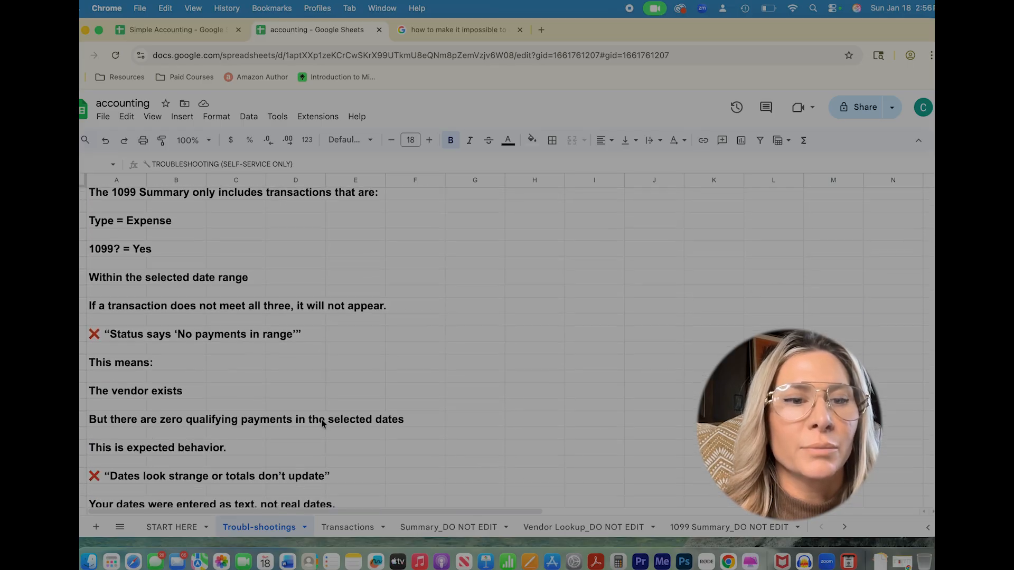
scroll(323, 424, "down", 12)
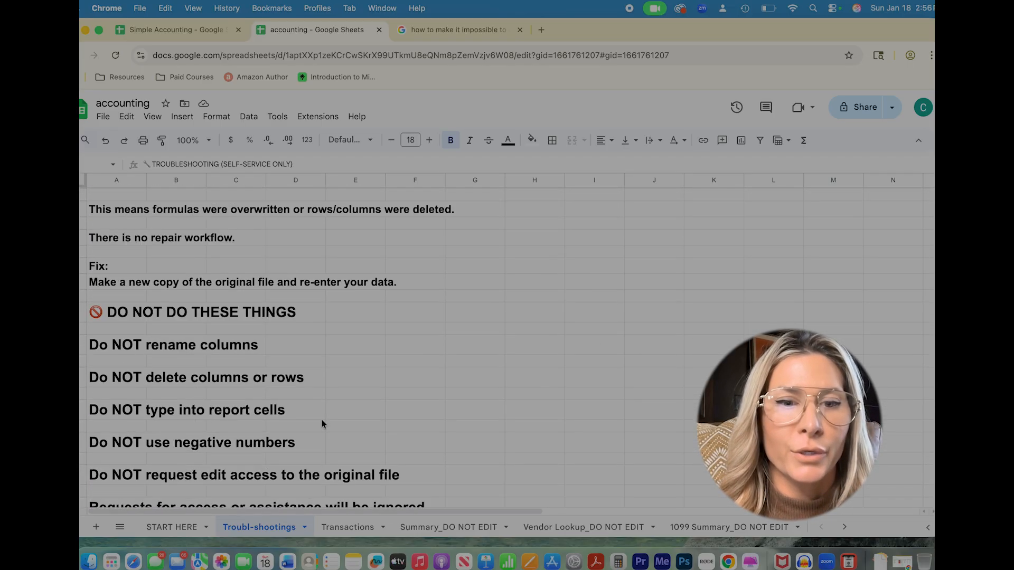
scroll(323, 441, "up", 20)
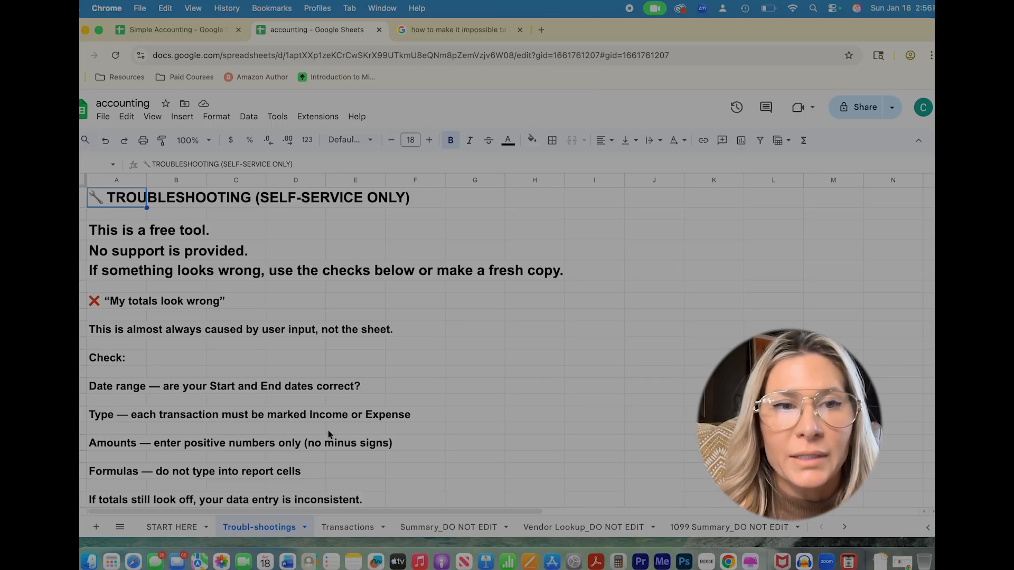
left_click(390, 367)
left_click(560, 287)
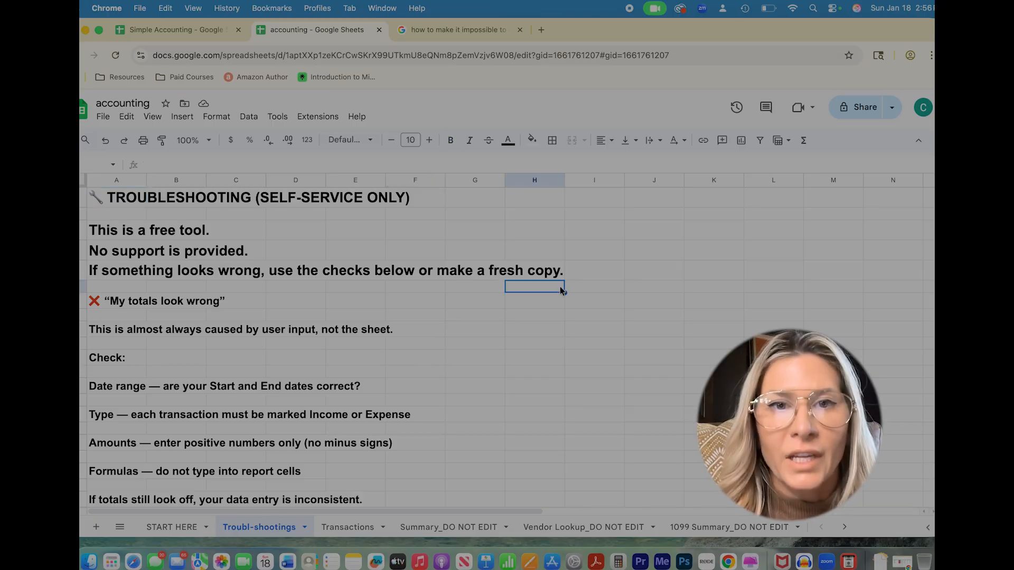
left_click(551, 343)
scroll(550, 344, "down", 1)
scroll(550, 344, "up", 1)
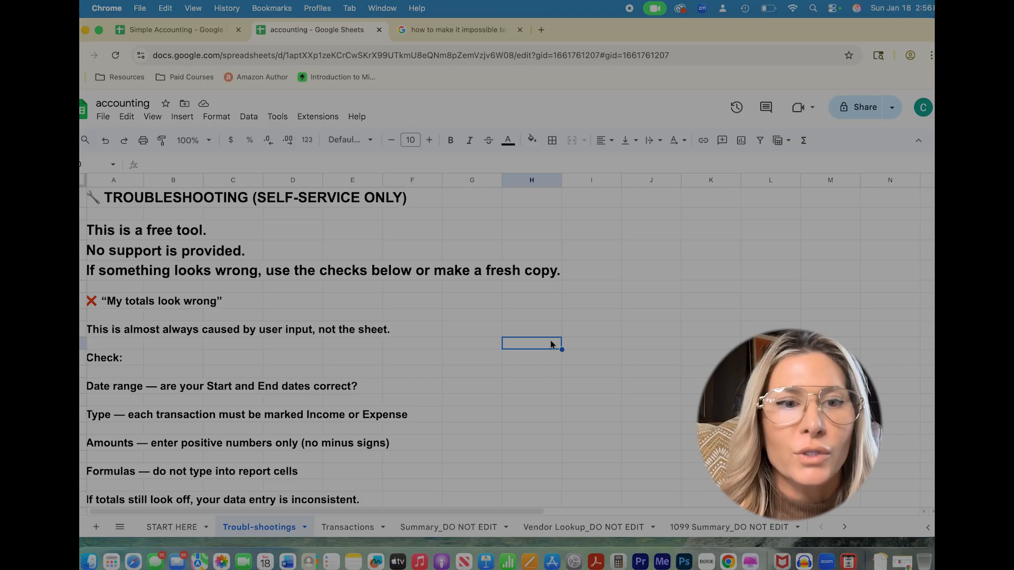
scroll(268, 357, "down", 15)
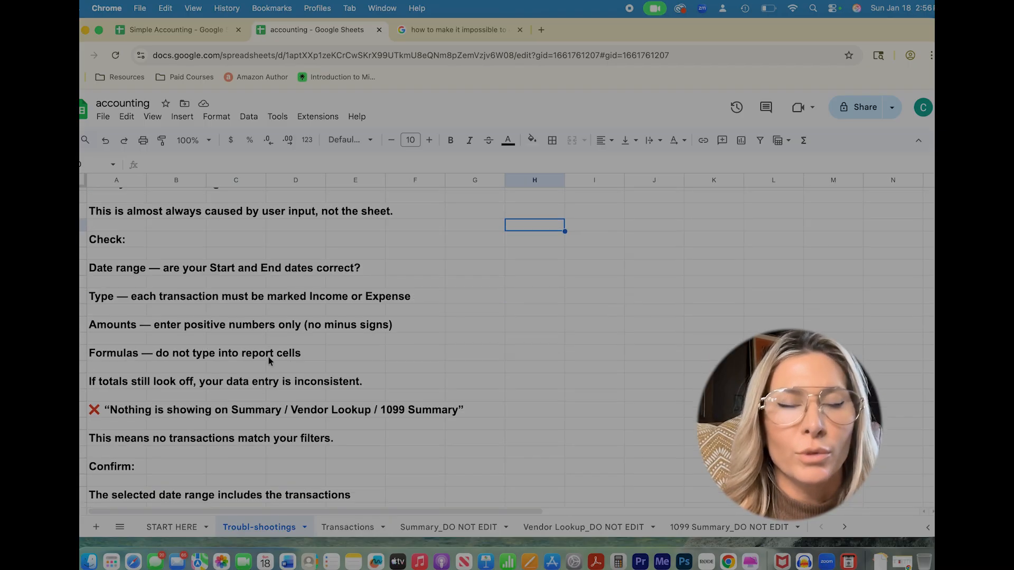
scroll(268, 357, "up", 15)
scroll(268, 357, "down", 5)
scroll(285, 343, "up", 5)
scroll(317, 422, "right", 1)
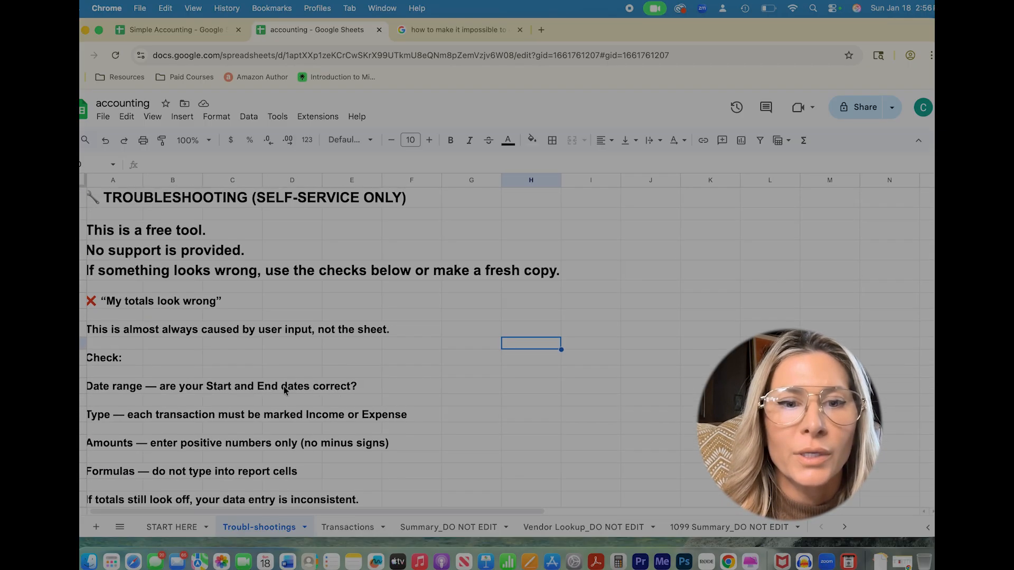
- Examine the Transactions sheet's sample entries and its date, type and category columns
left_click(353, 528)
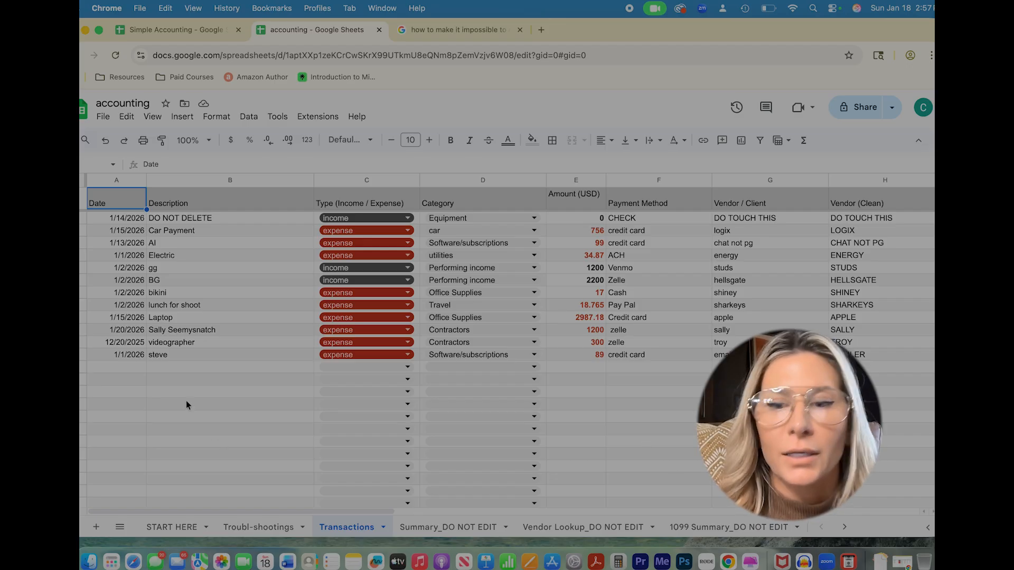
left_click(117, 222)
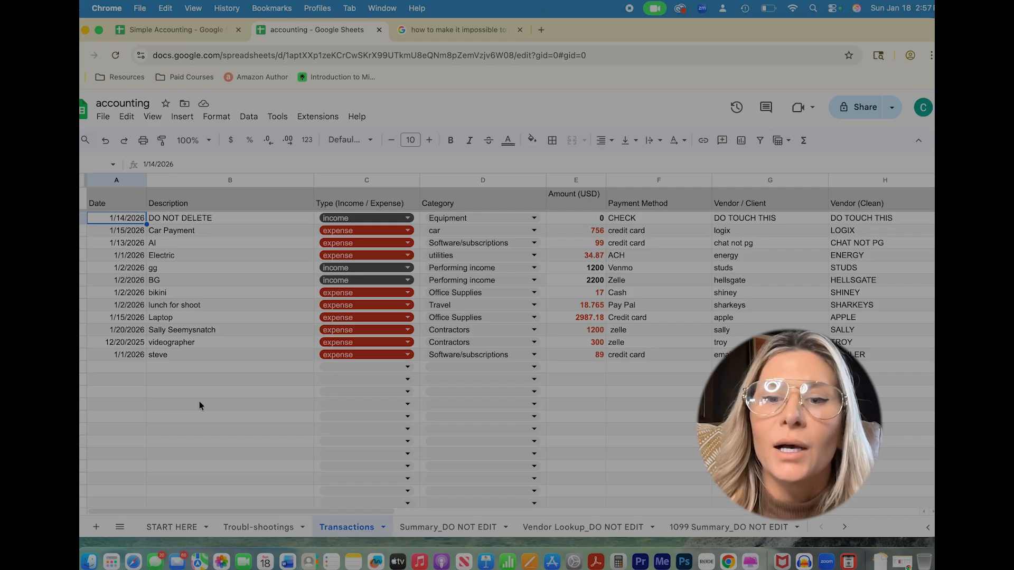
left_click(463, 433)
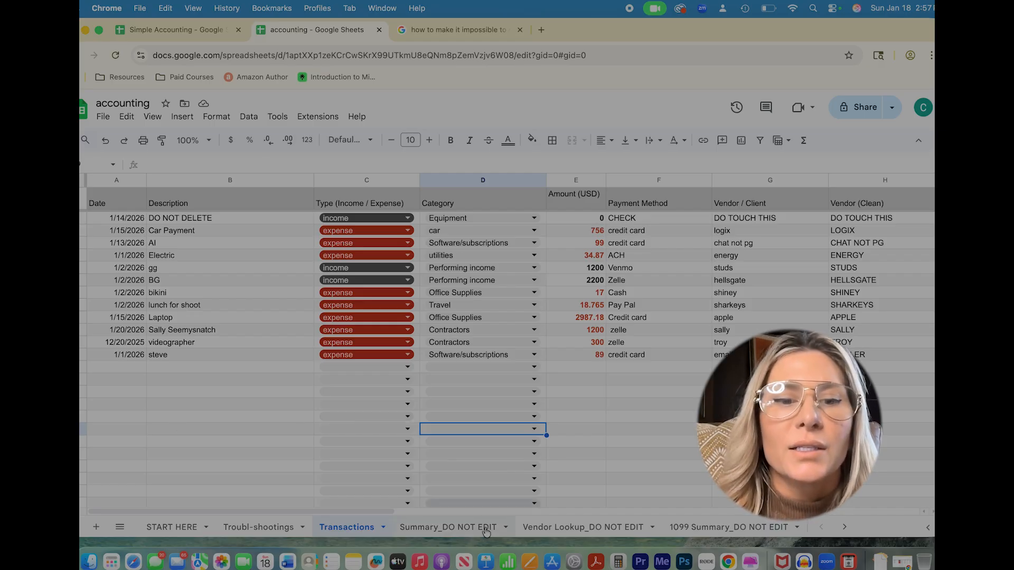
- On the Summary_DO NOT EDIT sheet, enter 1/01/2026 as the Start Date of the date range
left_click(454, 528)
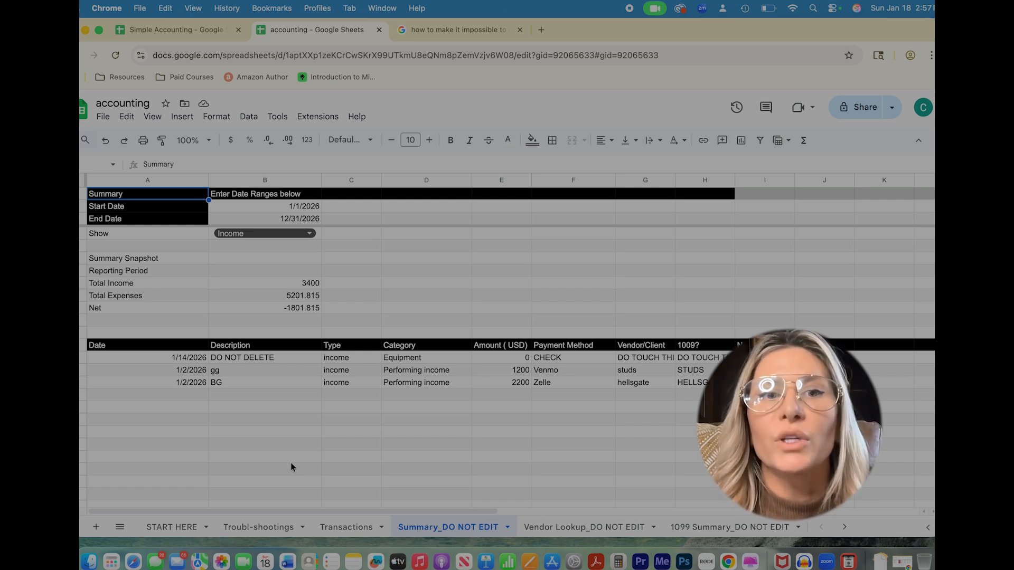
left_click(299, 431)
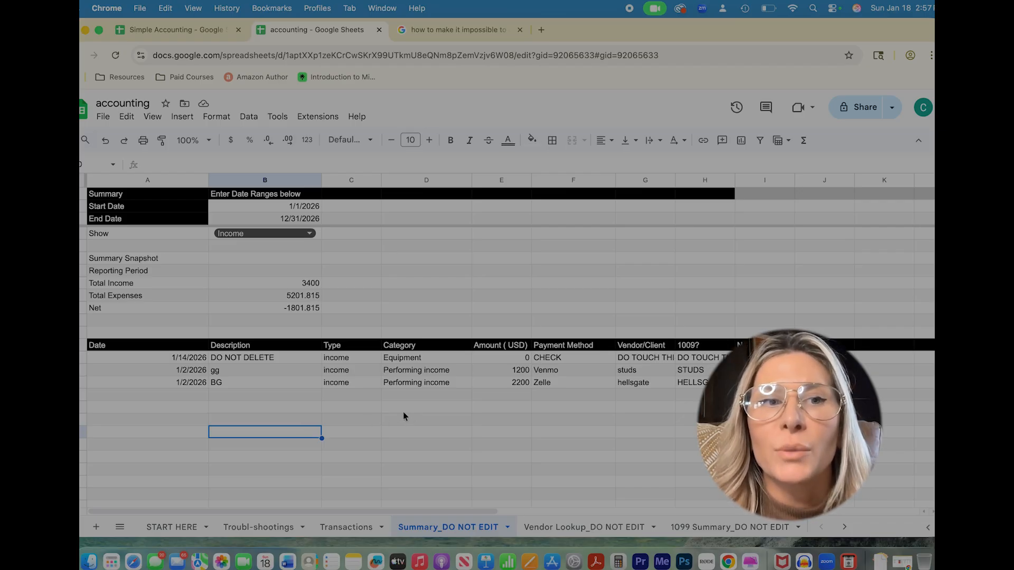
left_click(383, 257)
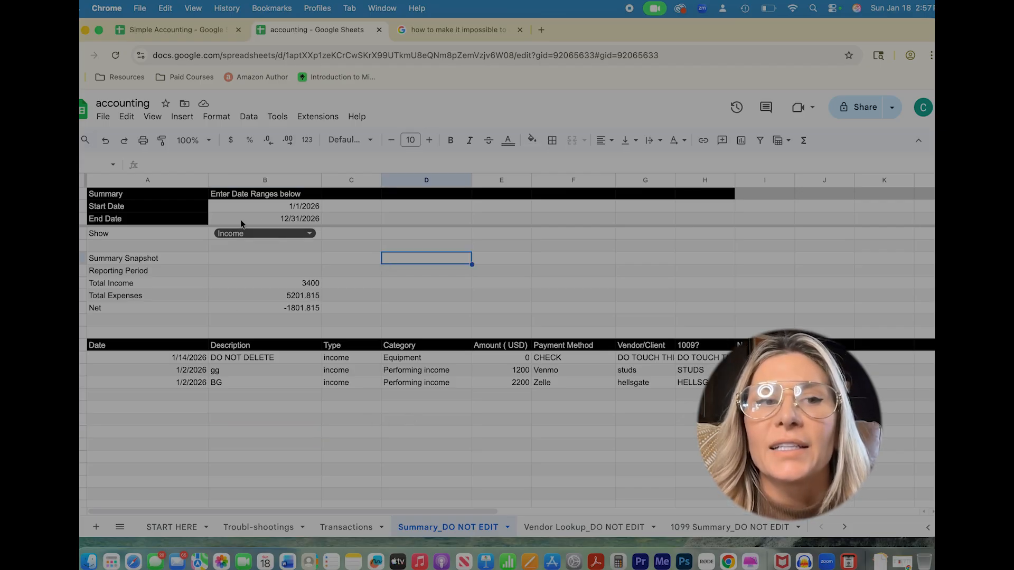
left_click(264, 211)
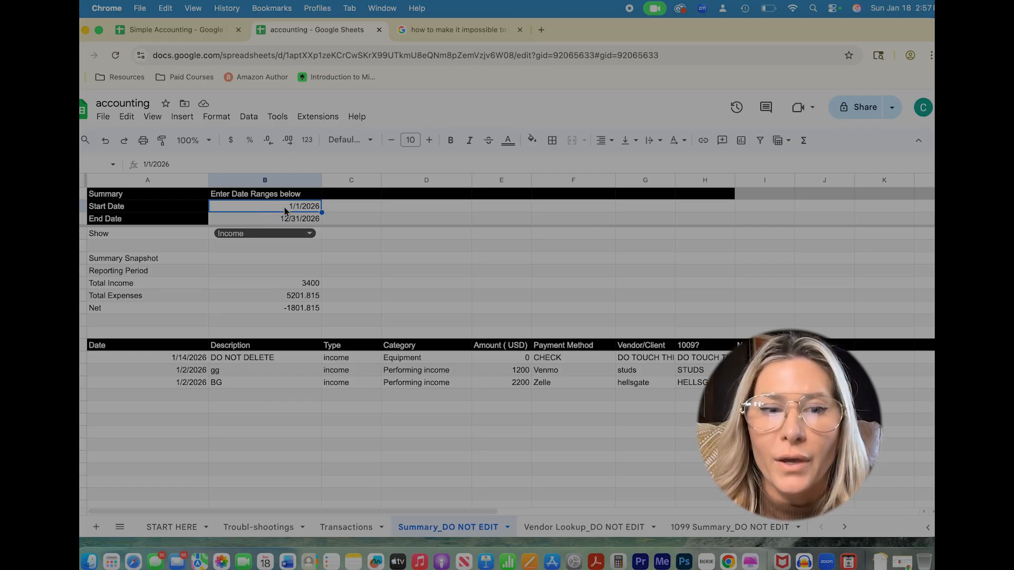
type("1/")
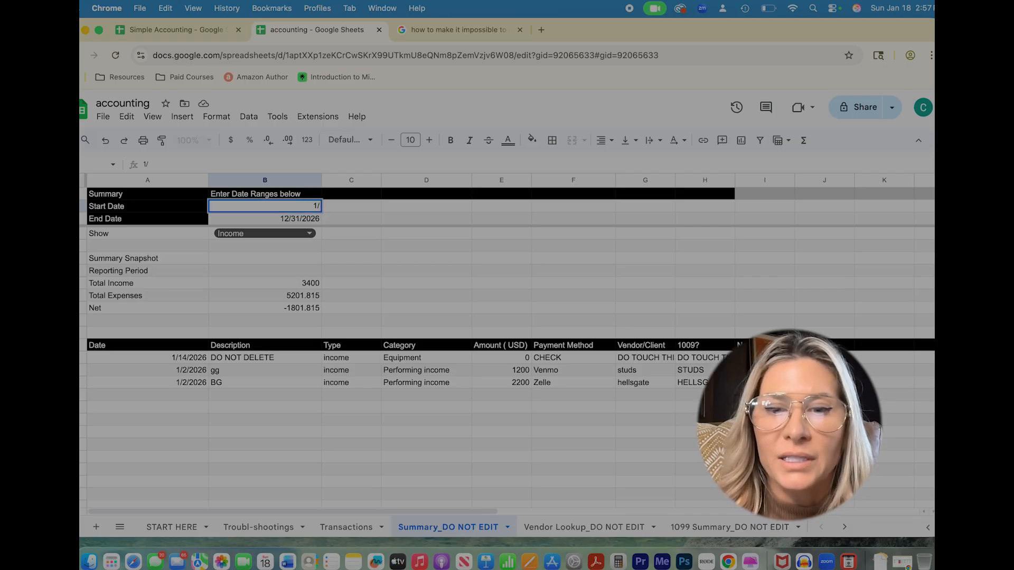
type("01/2026")
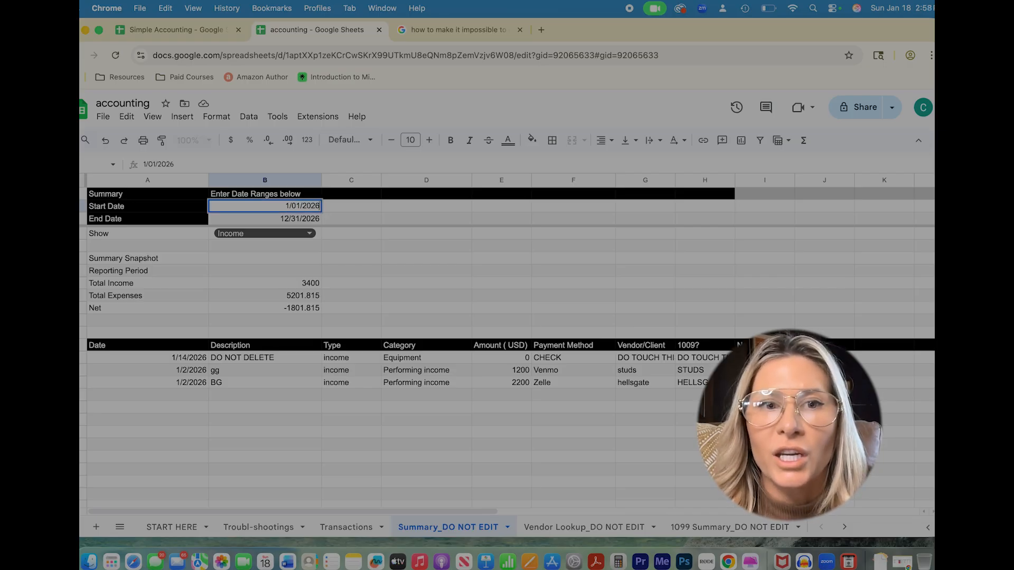
key("Return")
- Try to set the summary's End Date to 1/31/206
type("1")
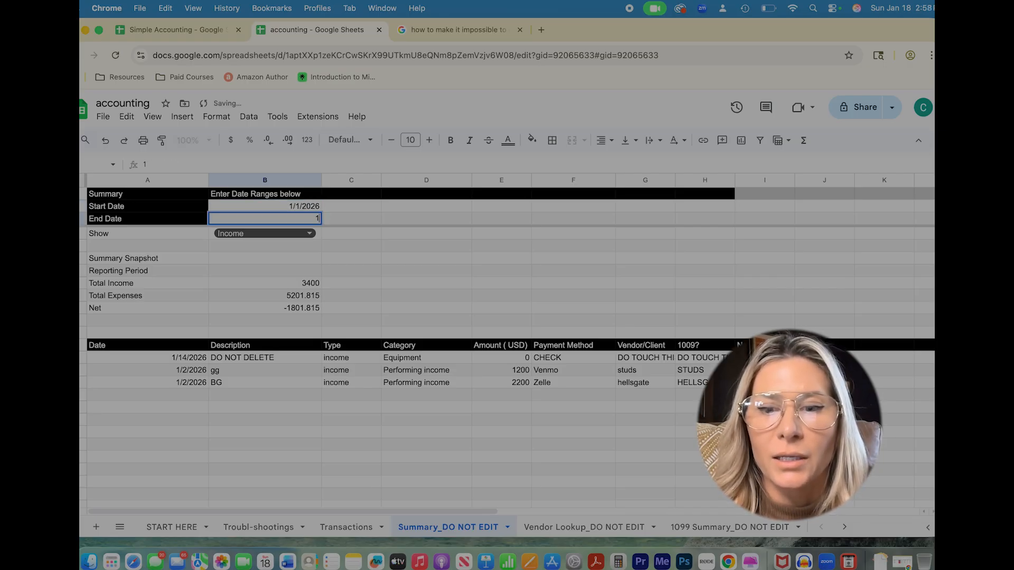
type("/31/206")
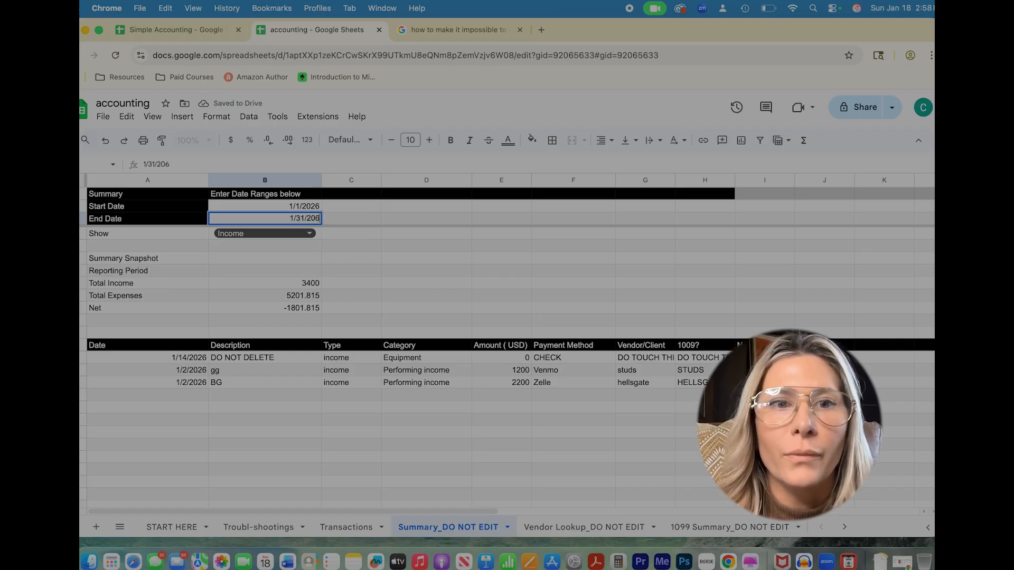
key("Tab")
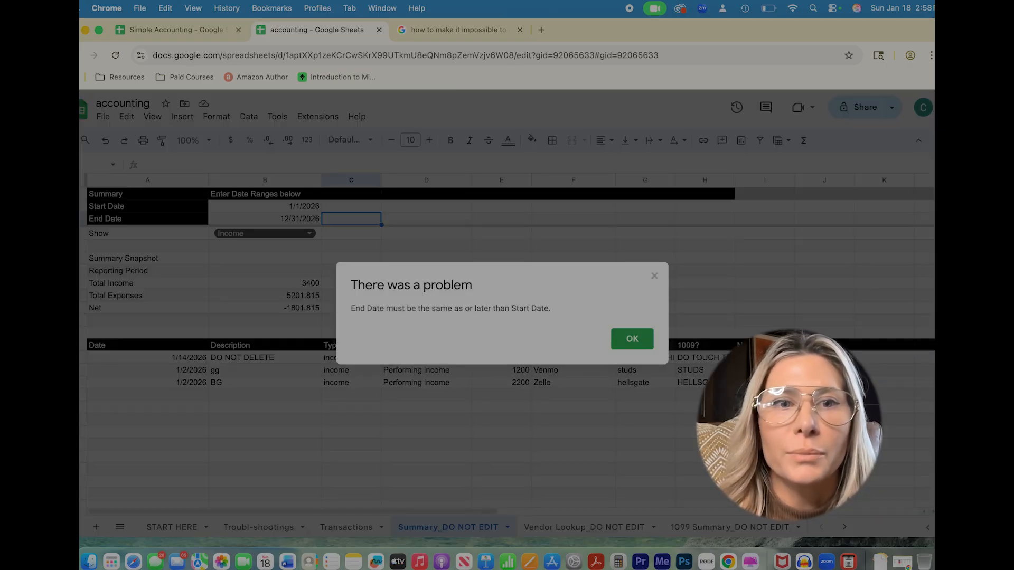
left_click(654, 276)
- Set the End Date of the summary's date range to 1/30/2026
left_click(305, 221)
type("1")
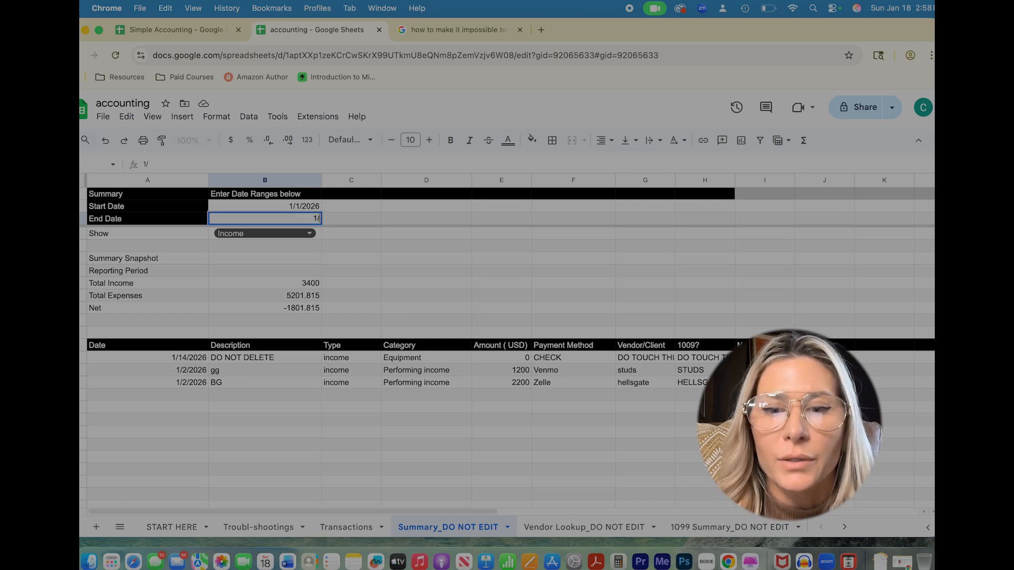
type("/30")
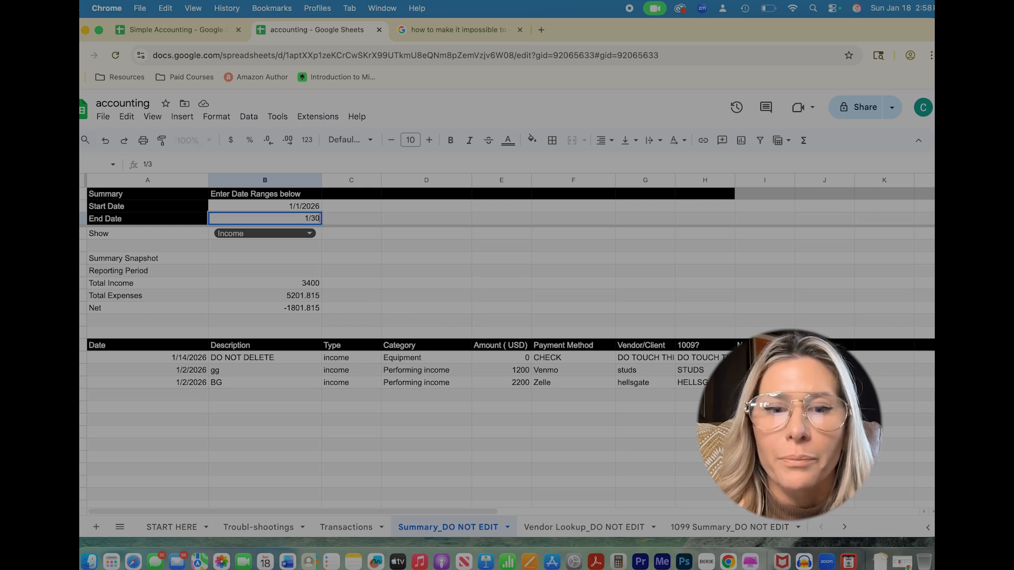
type("/20")
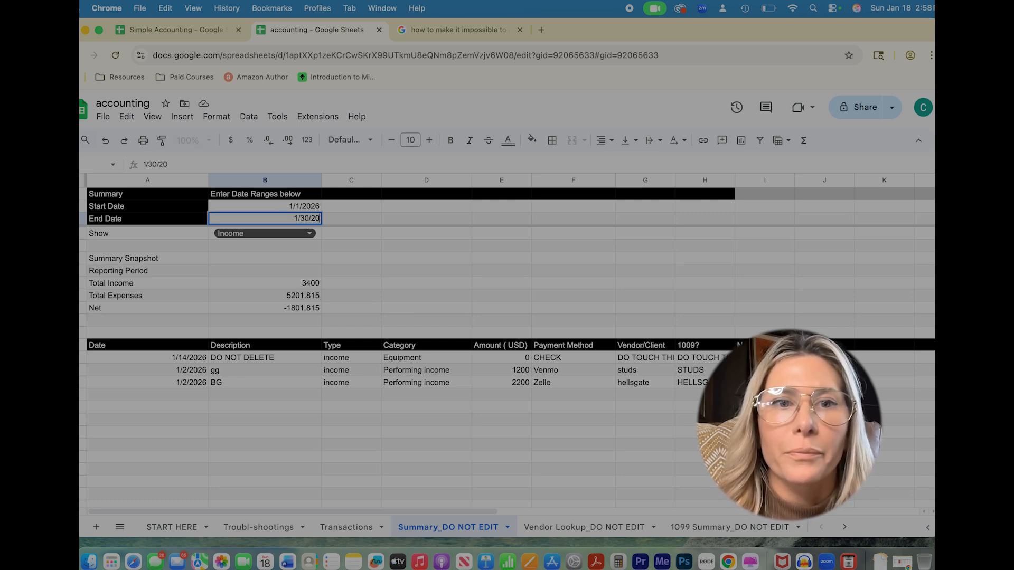
type("26")
key("Return")
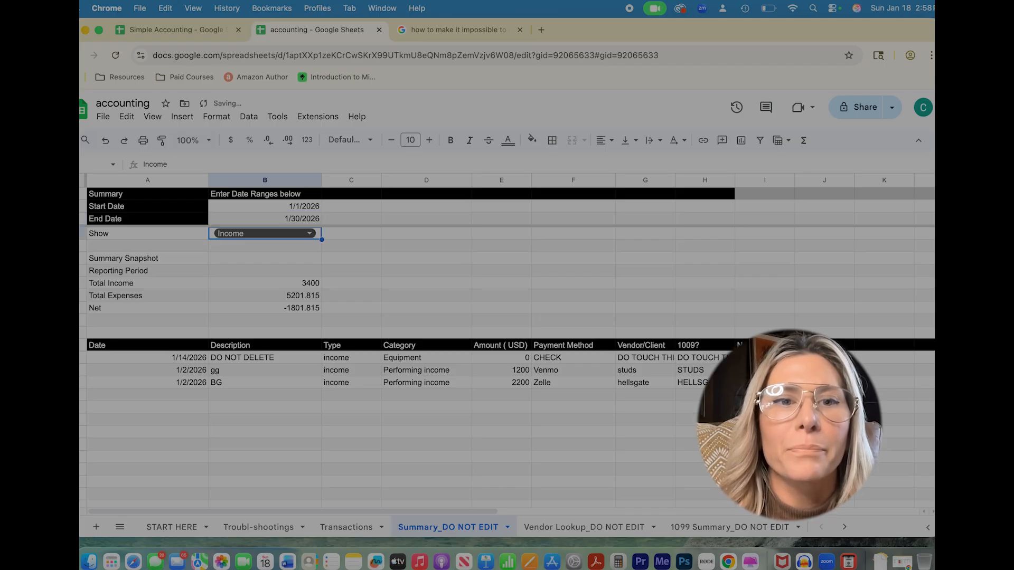
left_click(296, 218)
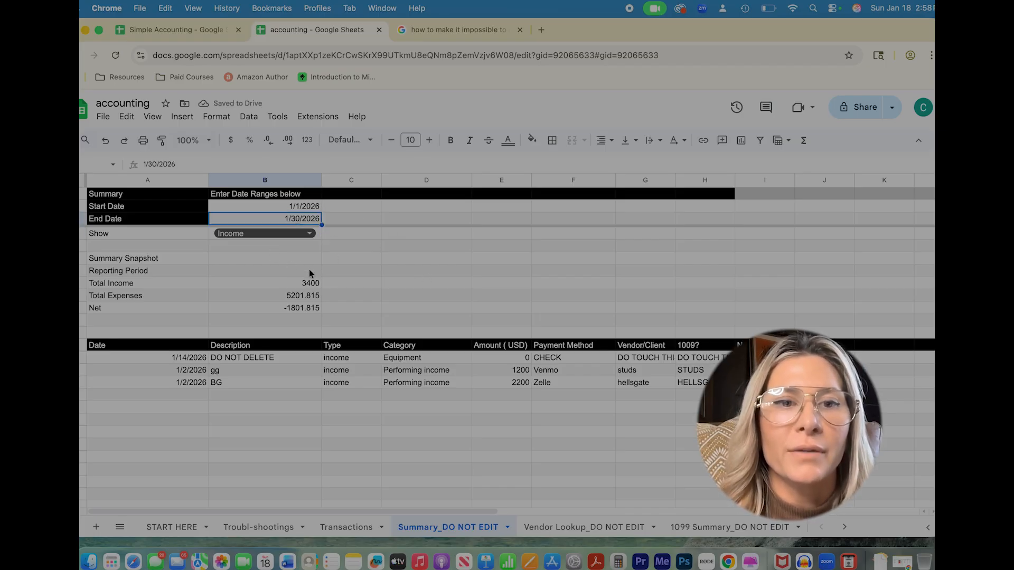
- Try to set the summary's End Date to 12/31/206
left_click(306, 210)
left_click(304, 221)
type("12/")
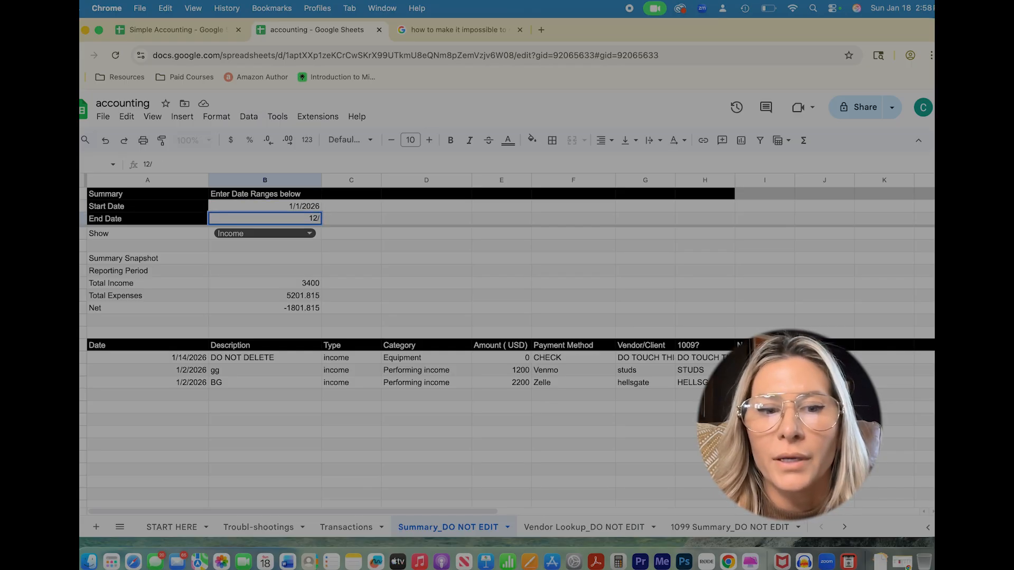
type("31/206")
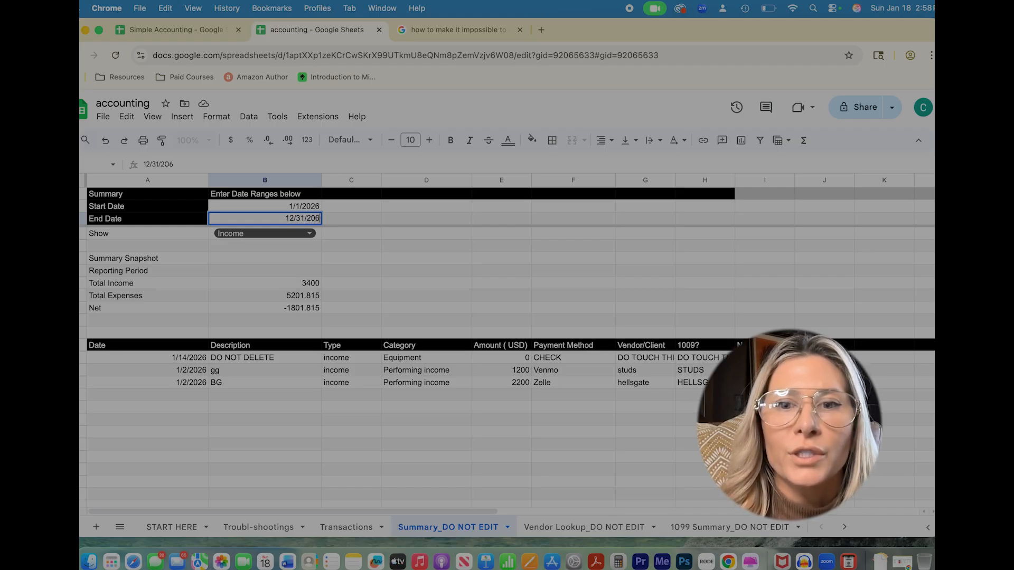
left_click(414, 252)
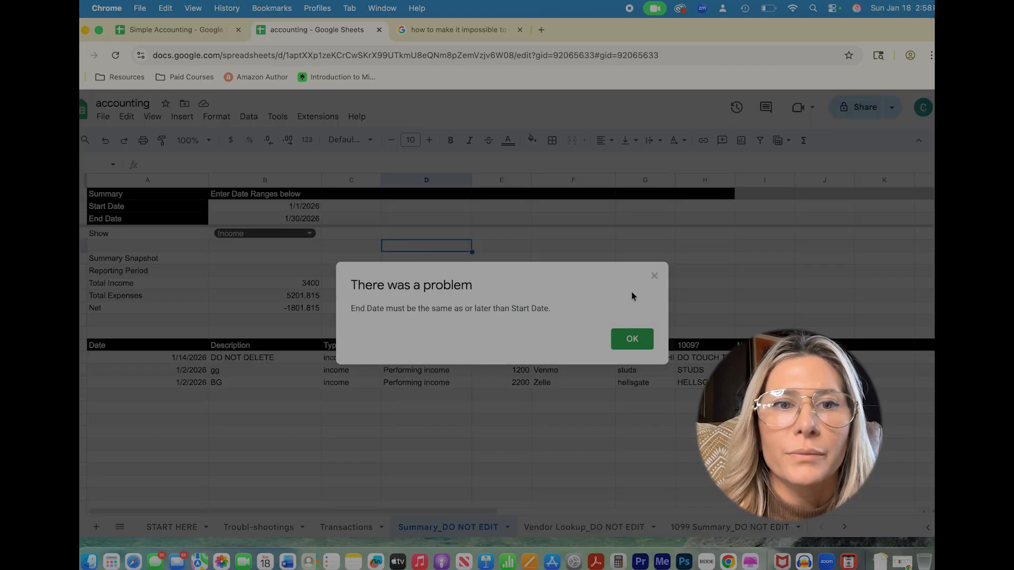
left_click(636, 339)
- Enter 12/31/2026 as the End Date of the summary's date range
left_click(301, 220)
type("12/")
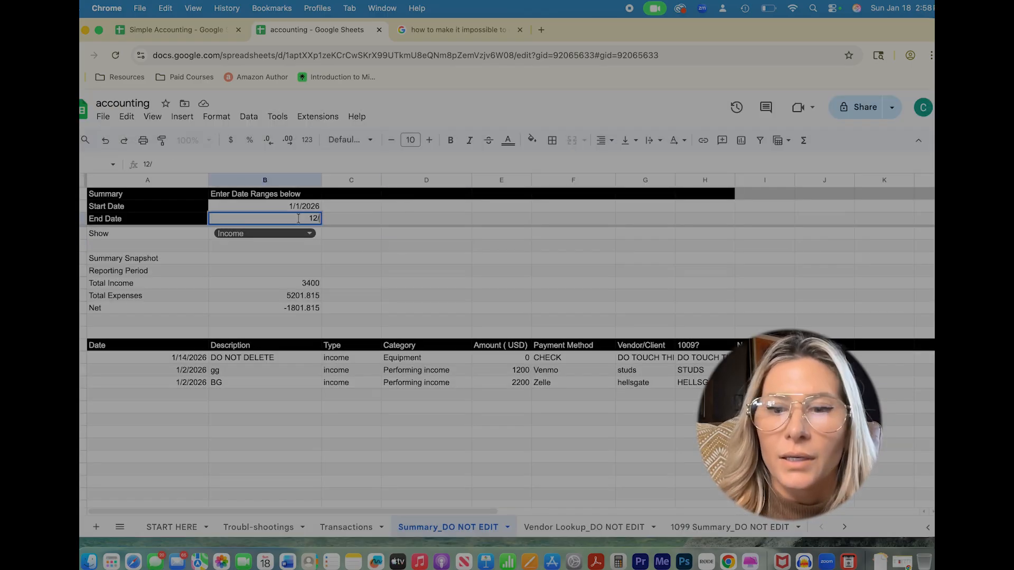
type("31/")
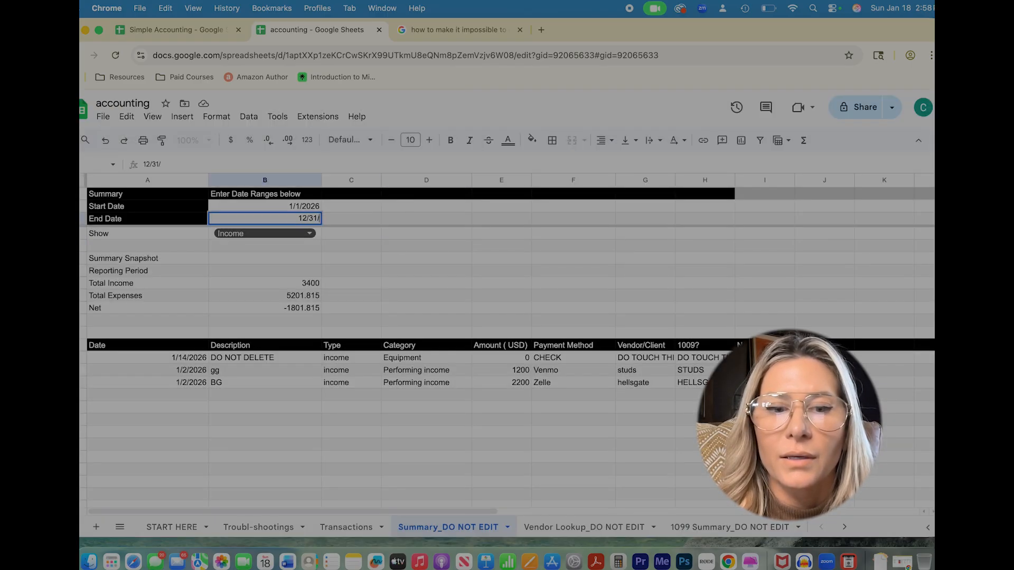
type("2026")
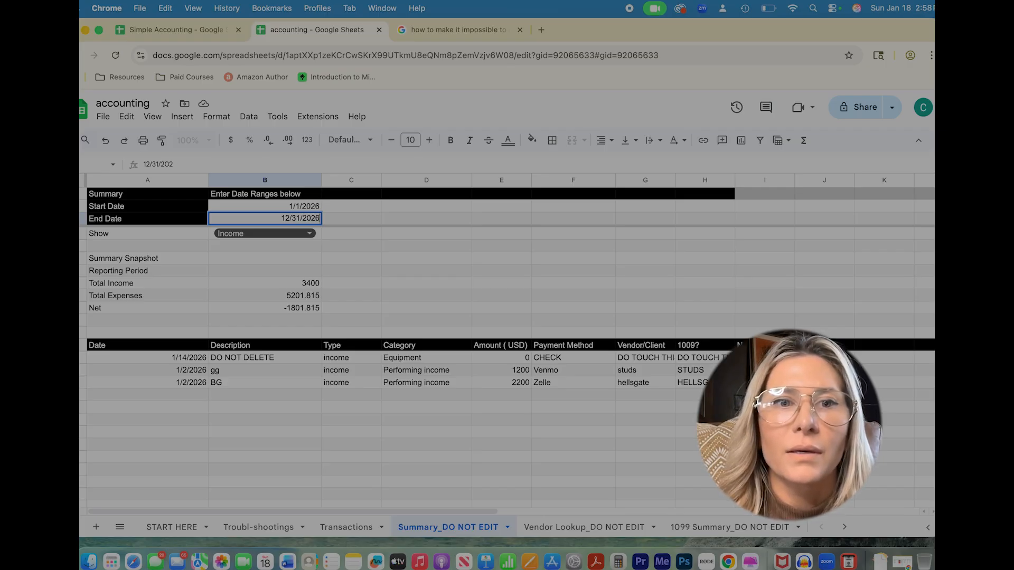
left_click(387, 247)
left_click(306, 219)
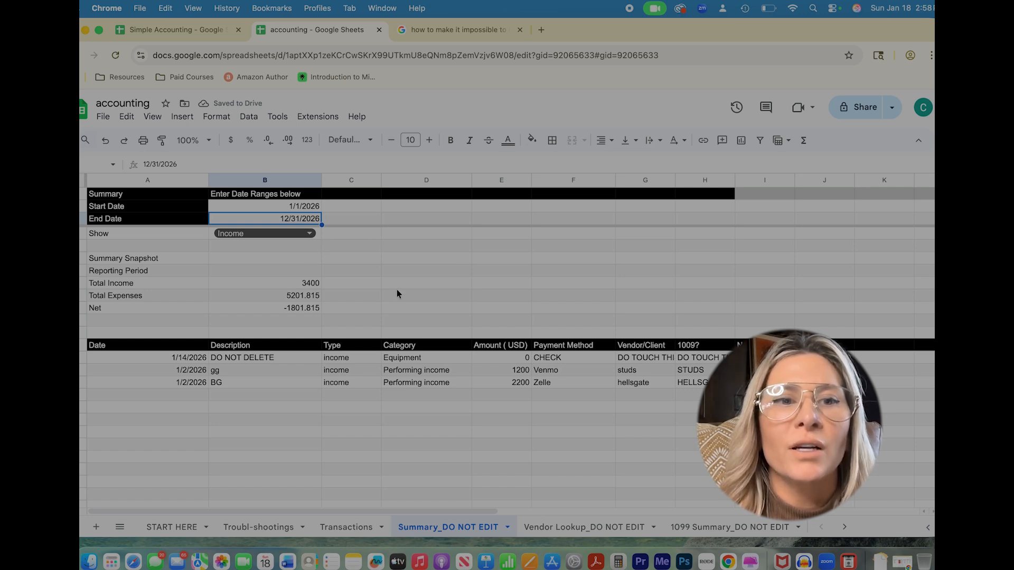
- Set the summary's Show filter to All so both income and expense entries are listed
double_click(273, 234)
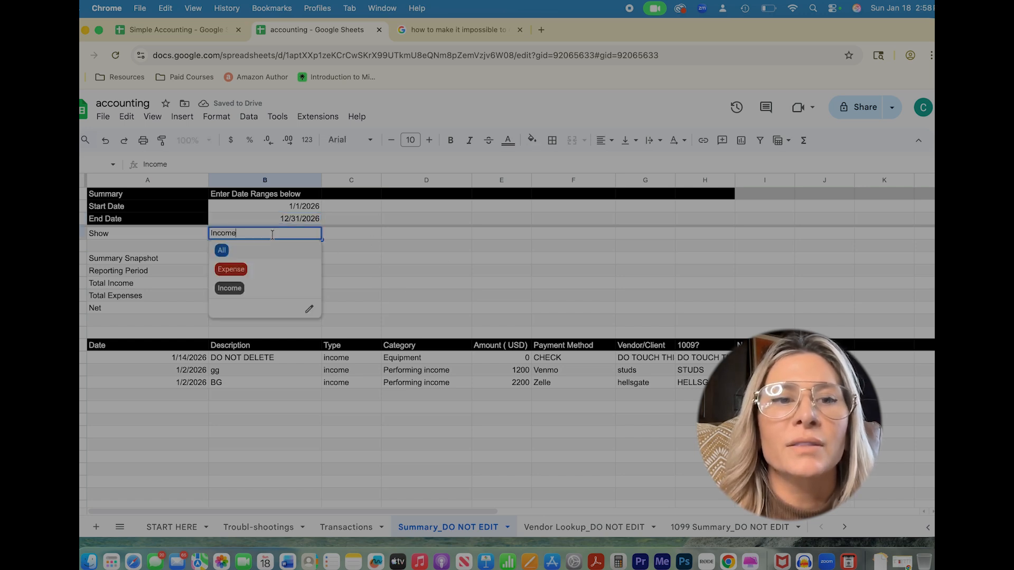
left_click(222, 251)
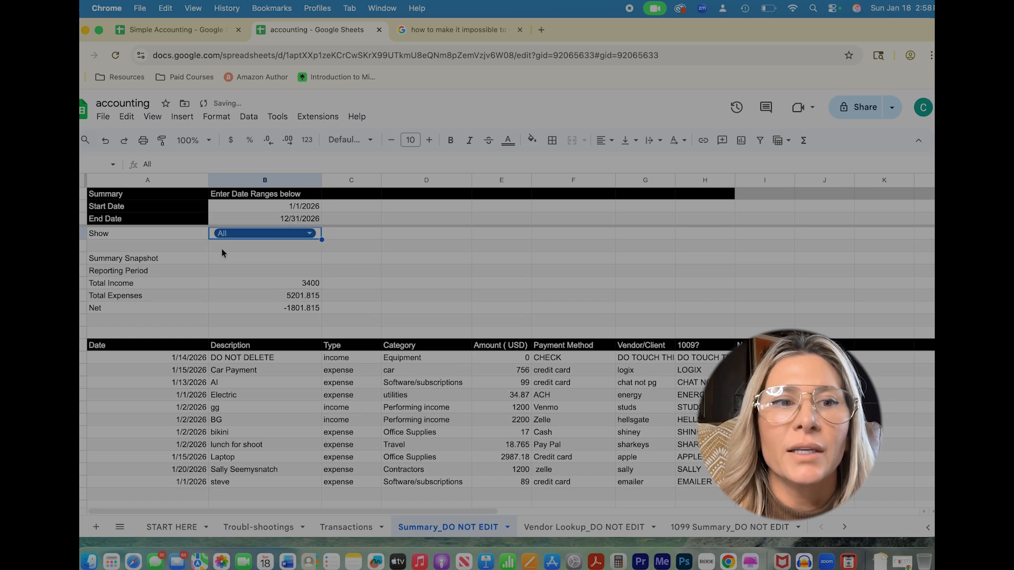
scroll(408, 275, "right", 1)
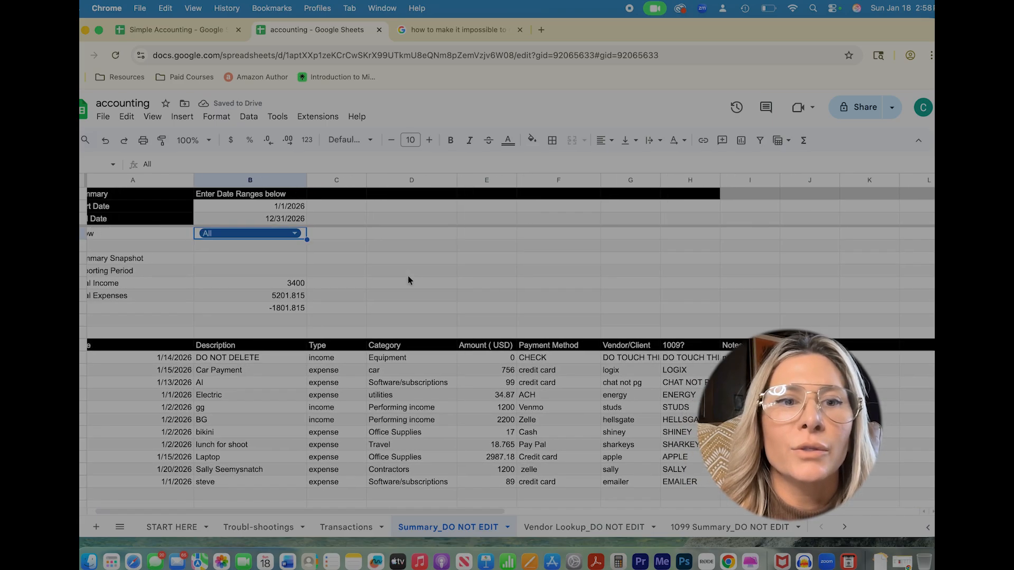
scroll(171, 296, "left", 1)
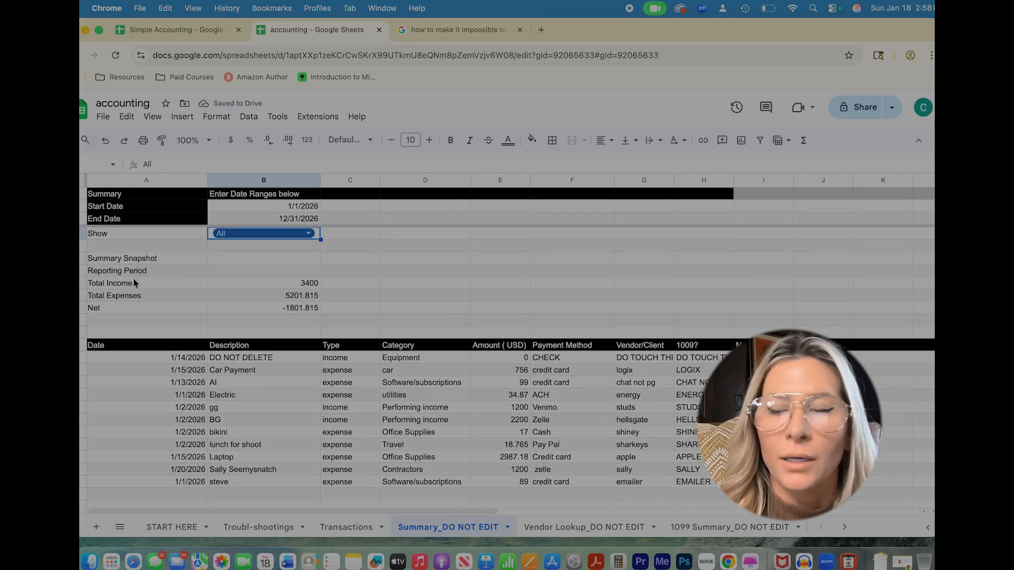
- Examine the Total Income, Total Expenses and Net figures in the Summary Snapshot and the transaction list beneath them
left_click(268, 285)
key("Down")
key("Down")
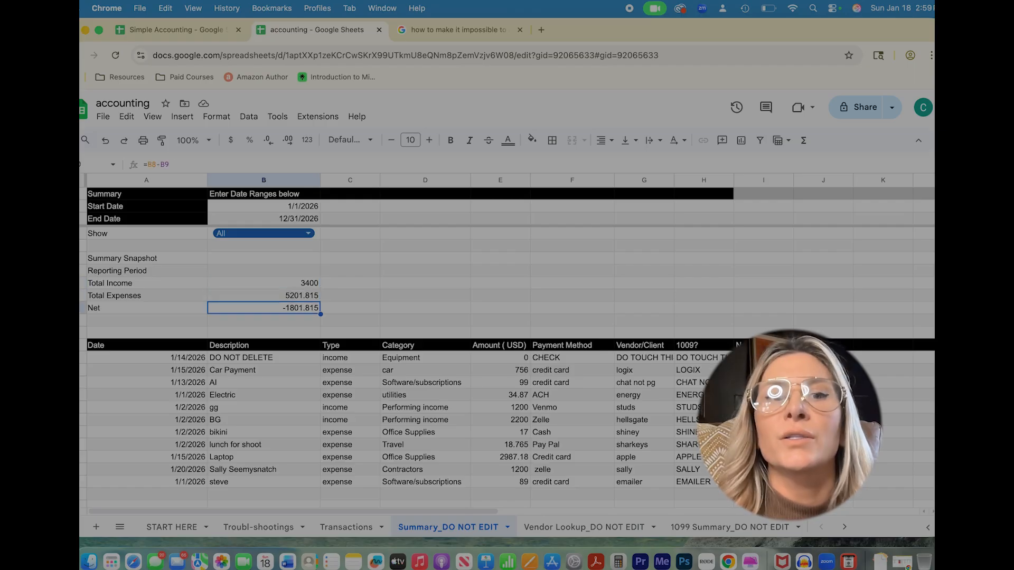
key("Right")
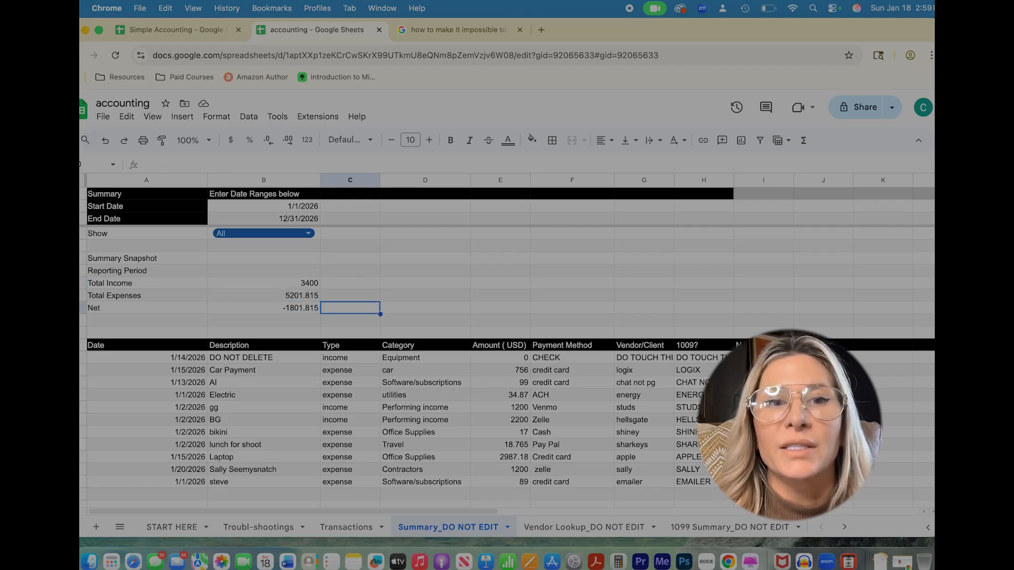
key("Left")
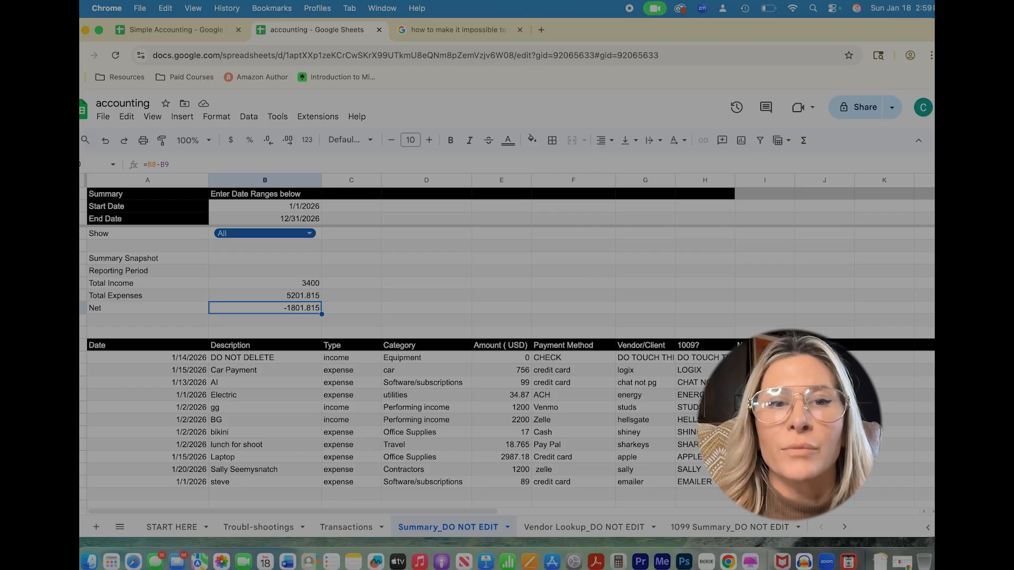
scroll(406, 287, "down", 1)
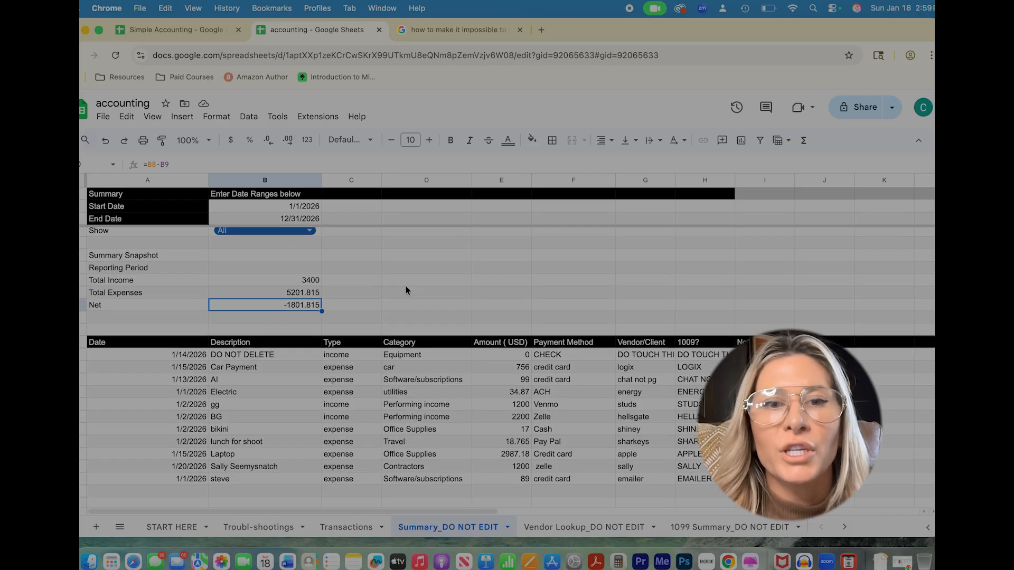
scroll(406, 286, "down", 3)
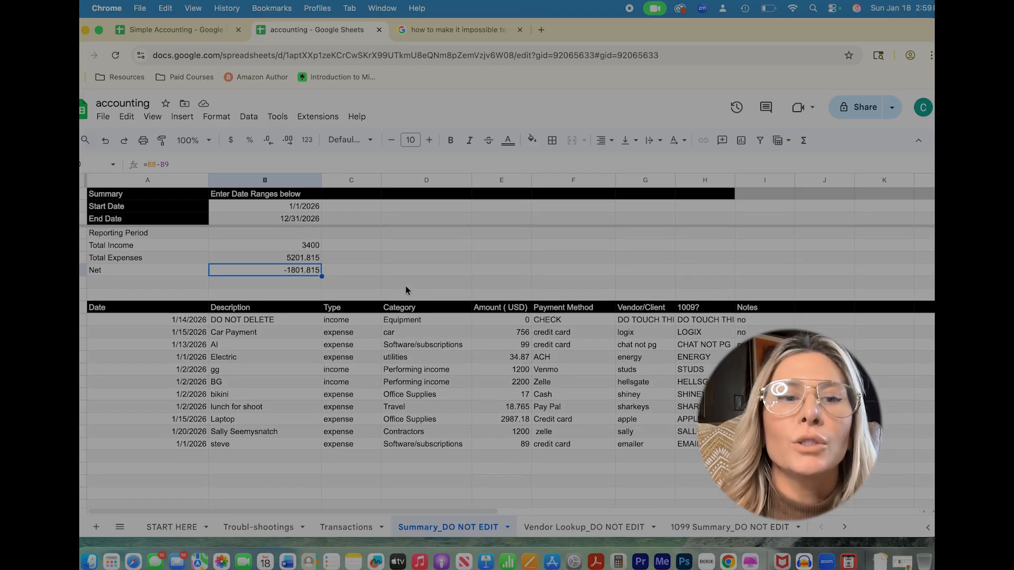
left_click(406, 286)
scroll(405, 286, "up", 3)
scroll(166, 387, "down", 4)
scroll(166, 387, "up", 4)
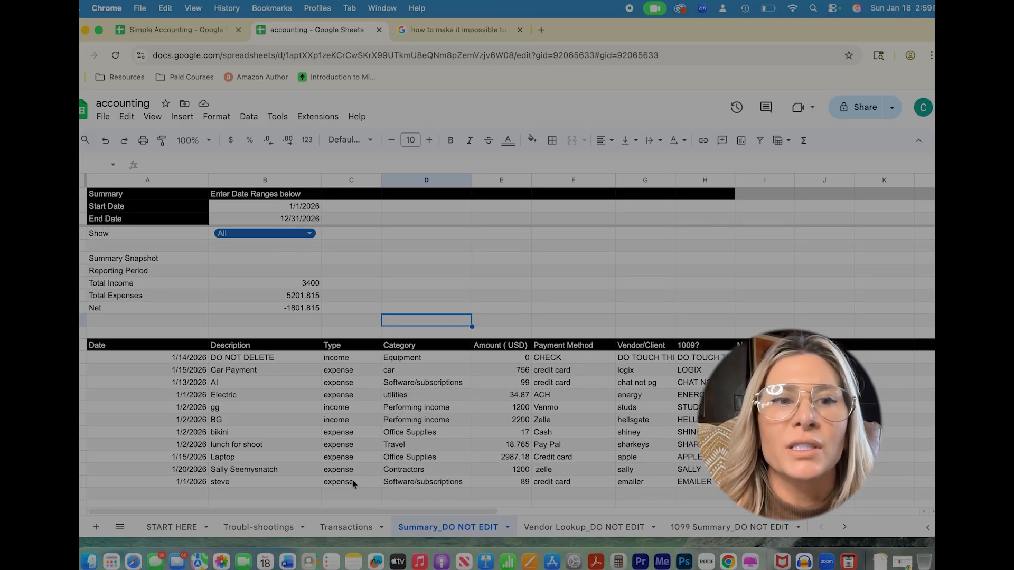
- Filter the summary's transaction list by Expense and finally by Income using the Show setting
left_click(300, 233)
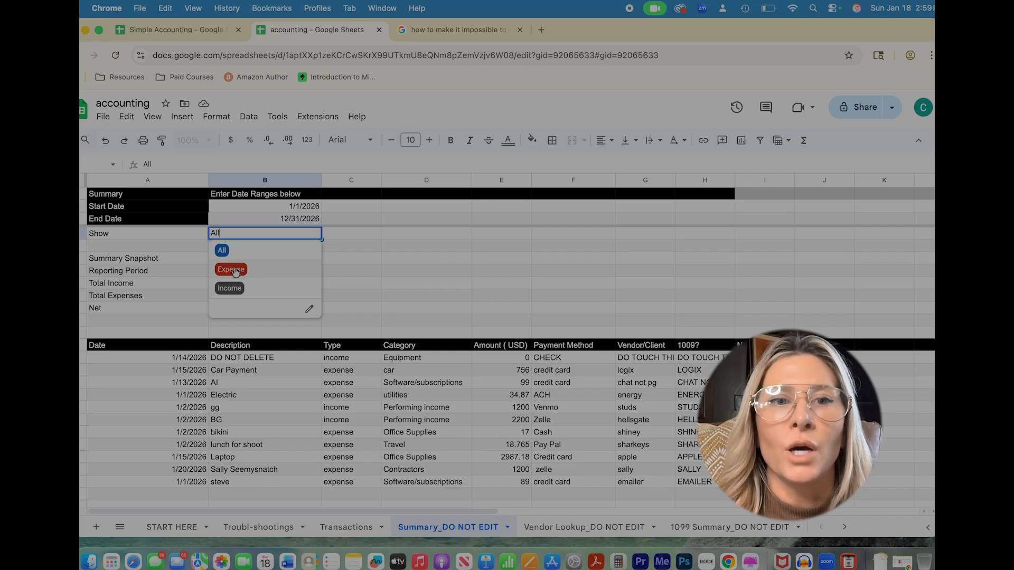
left_click(240, 269)
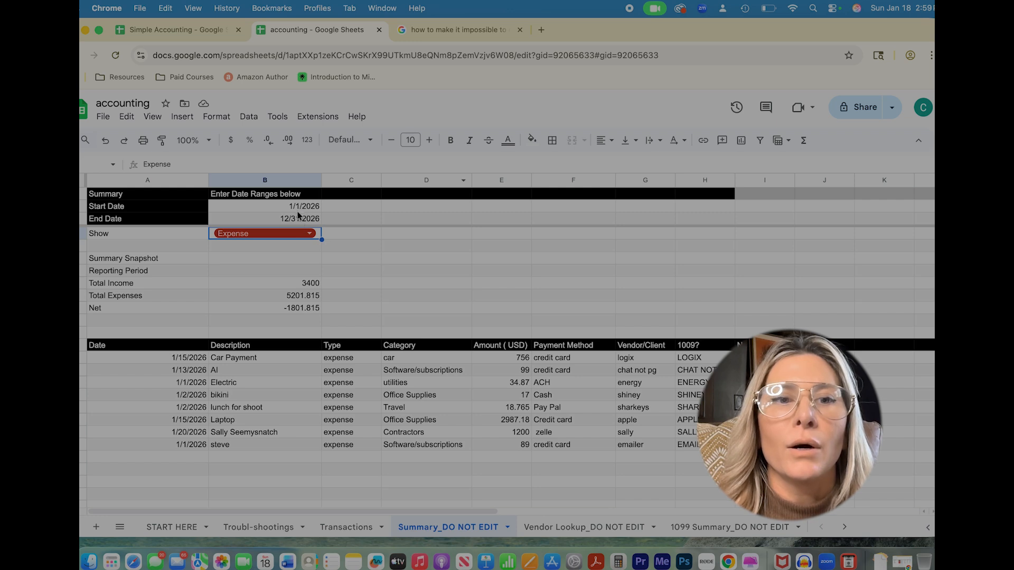
left_click(309, 233)
left_click(231, 292)
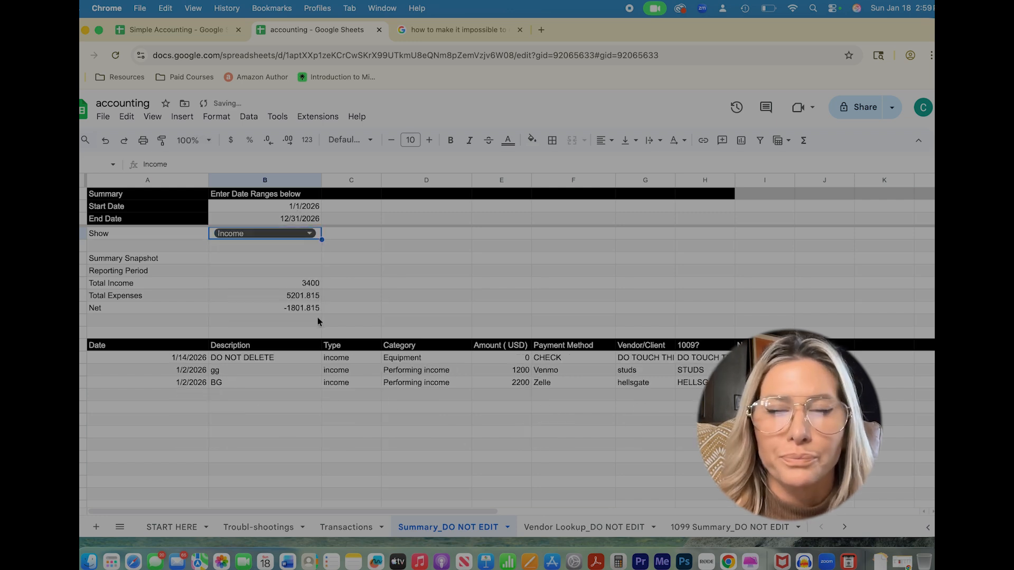
- On the Vendor Lookup_DO NOT EDIT sheet, look through the available vendors and select APPLE as the Vendor
left_click(558, 527)
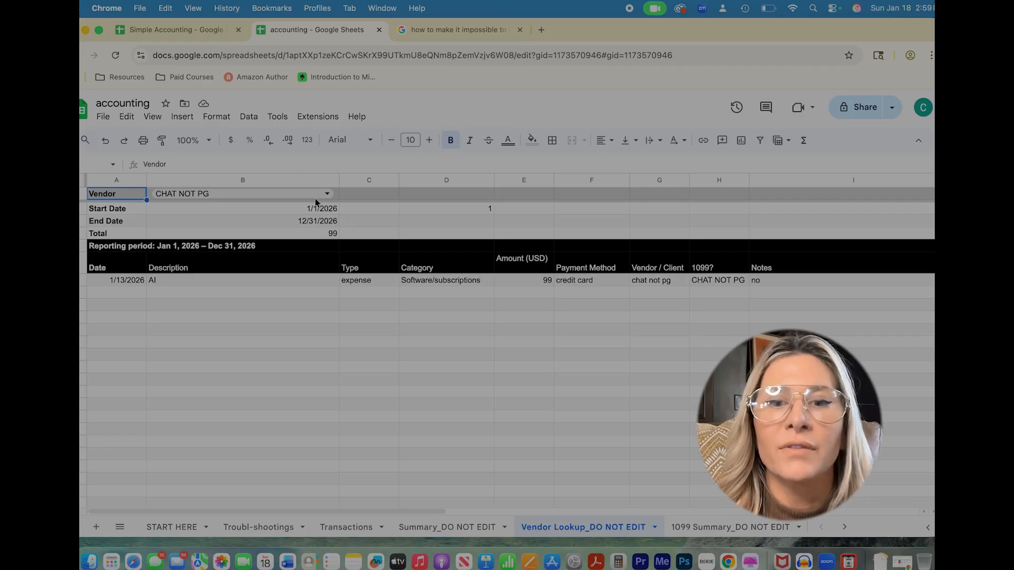
double_click(299, 198)
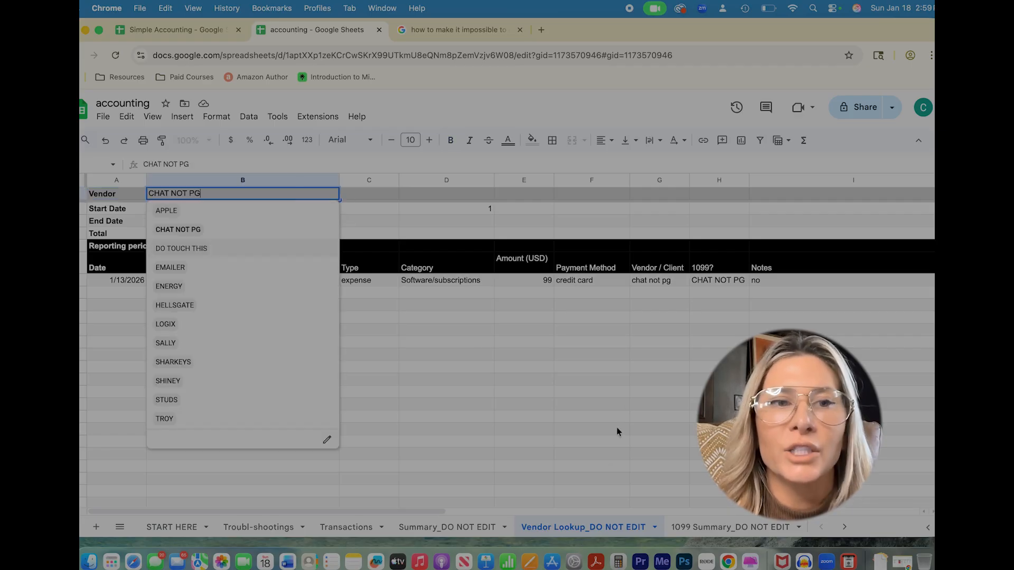
left_click(490, 405)
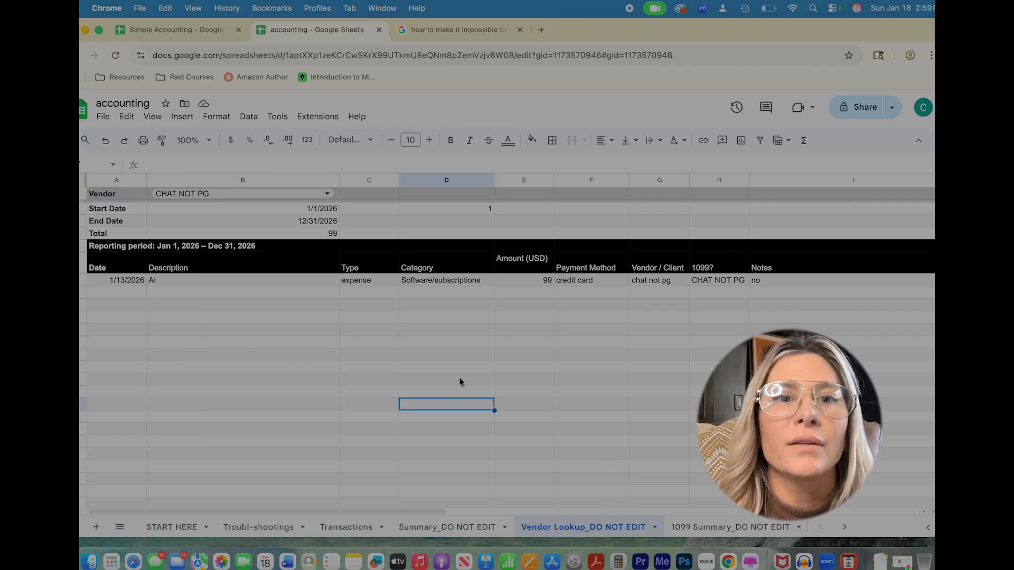
left_click(319, 208)
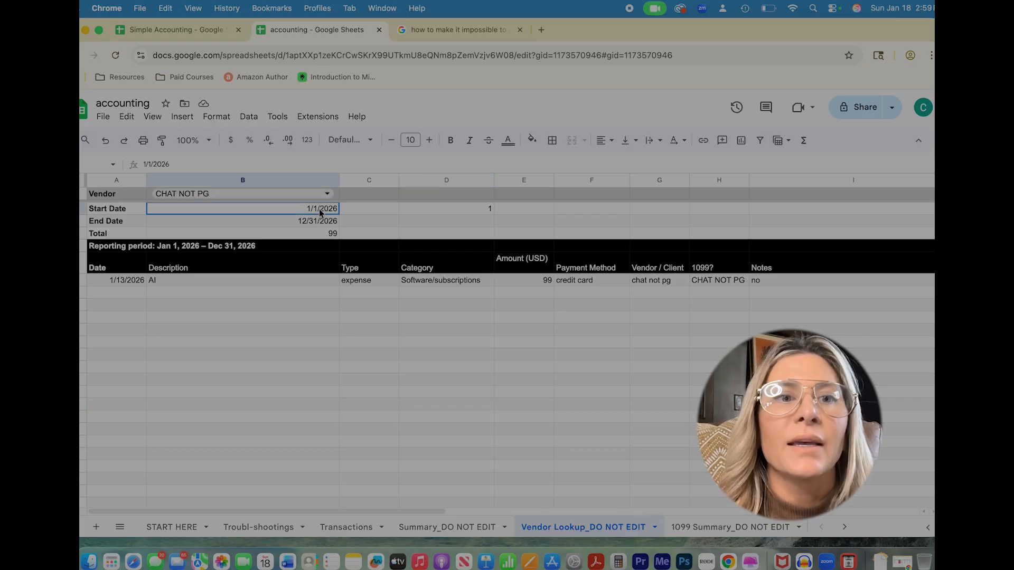
left_click(263, 192)
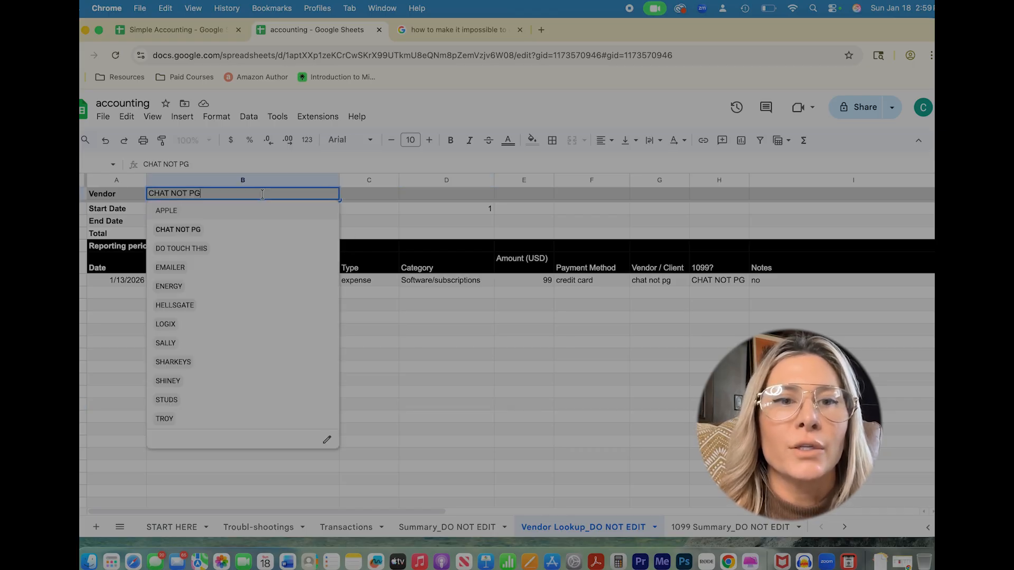
left_click(164, 217)
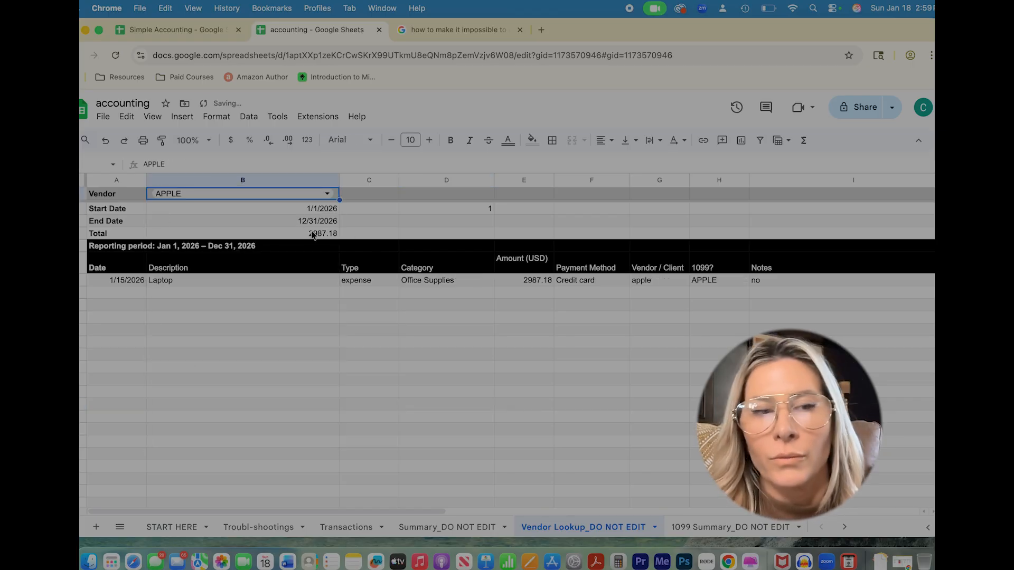
left_click(217, 328)
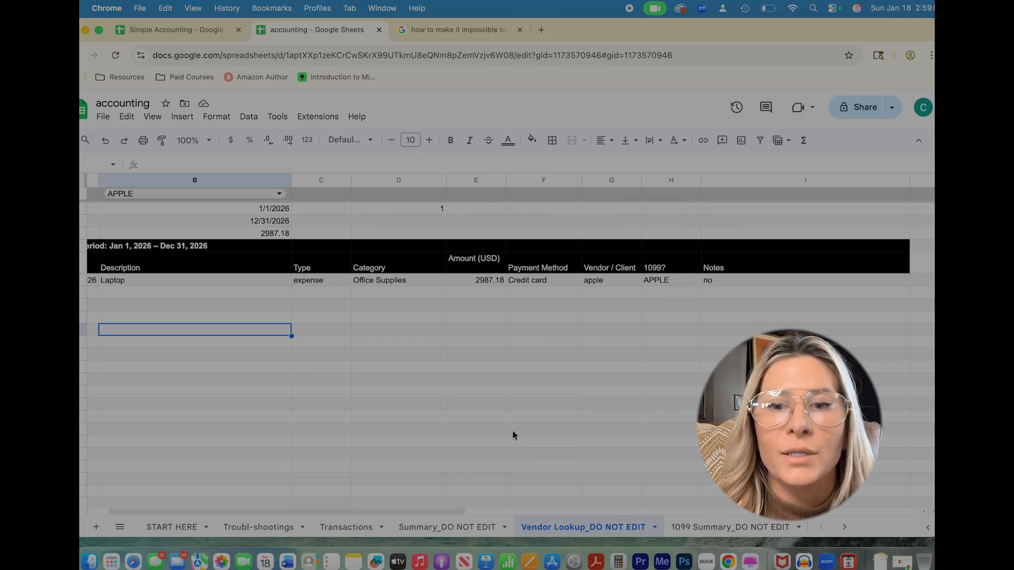
- On the 1099 Summary_DO NOT EDIT sheet, examine the vendors' payment totals, 1099 threshold and Status column
left_click(694, 528)
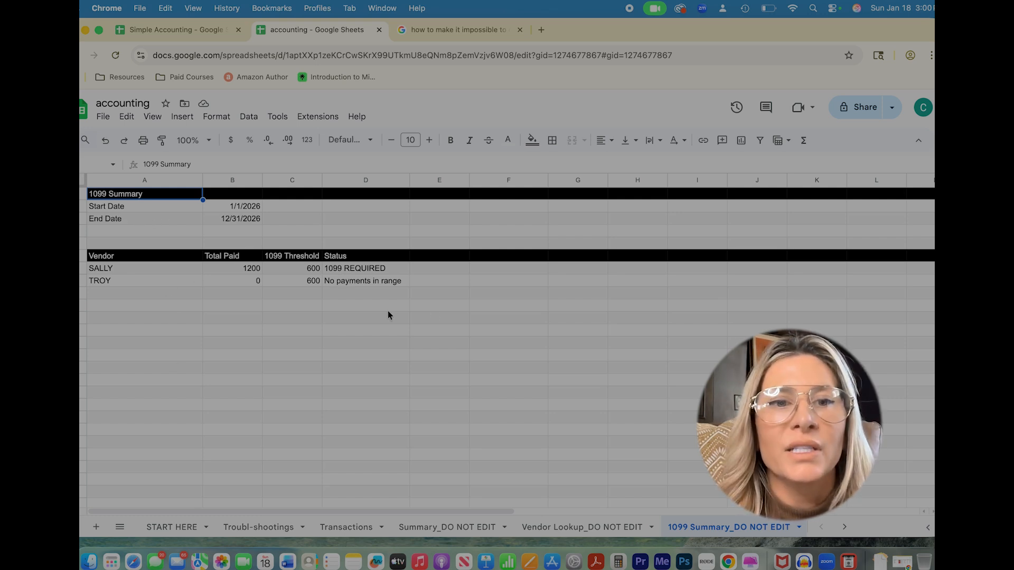
left_click(363, 269)
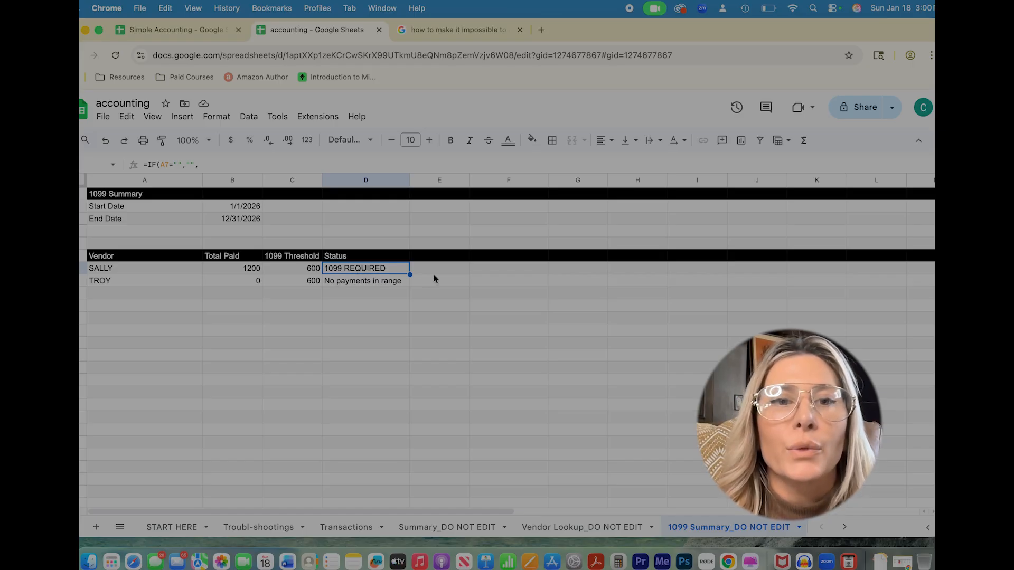
left_click(346, 323)
left_click(342, 271)
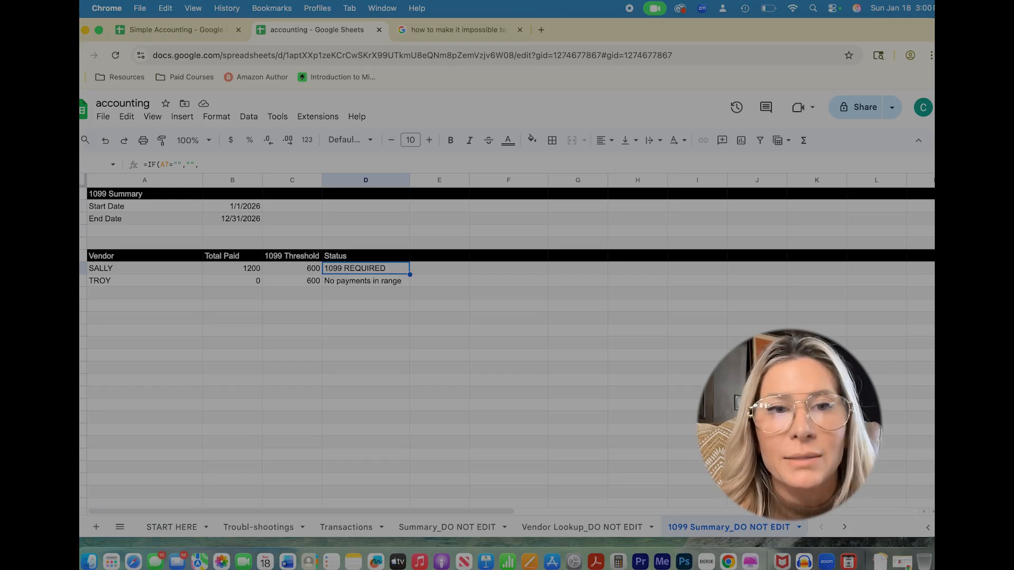
- On the 1099 Summary sheet, check the first vendor's Total Paid against the 1099 Threshold and its Status
key("Left")
key("Right")
key("Right")
key("Right")
key("Right")
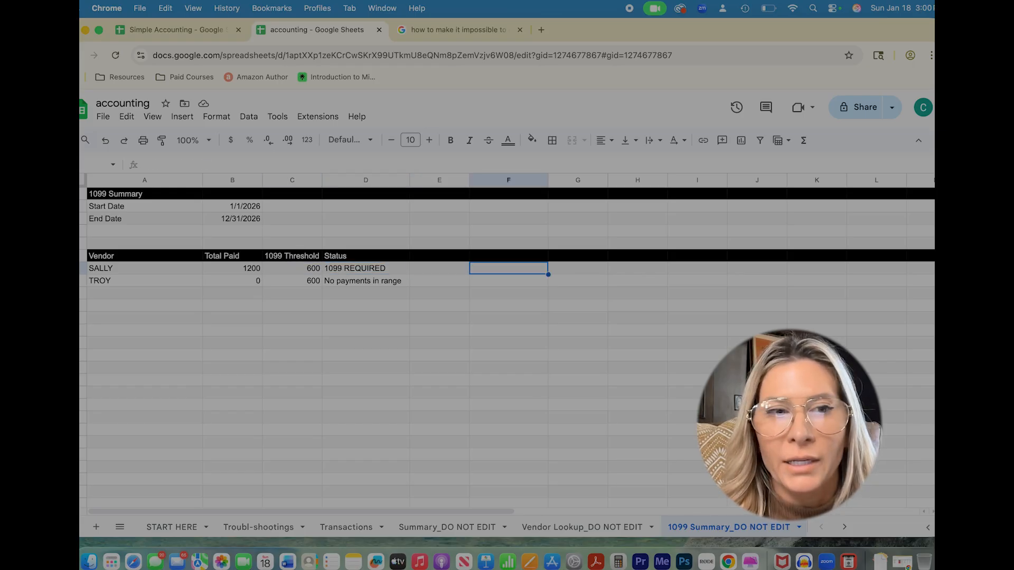
key("Left")
key("Left")
key("Left")
key("Left")
key("Left")
key("Left")
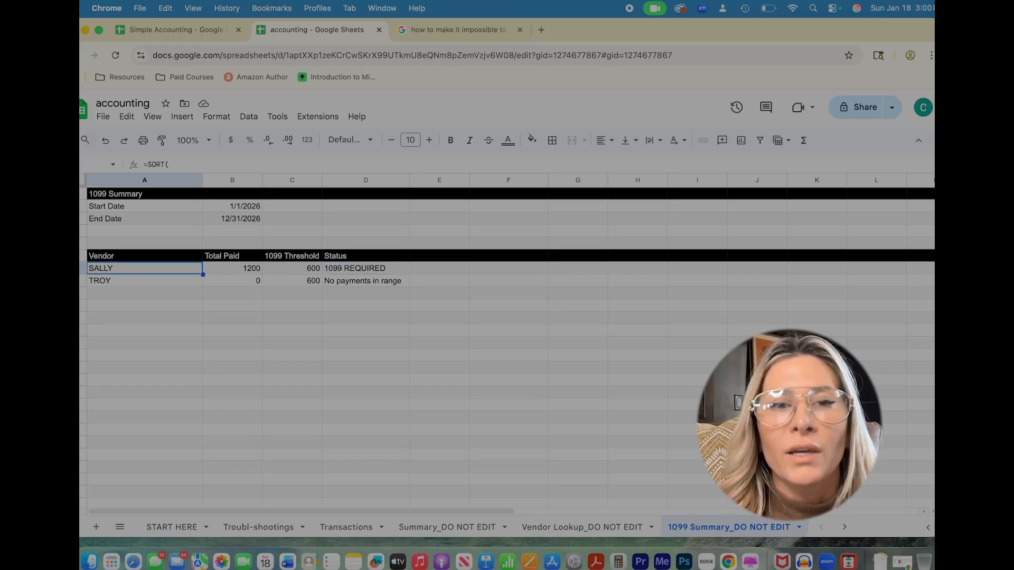
key("Right")
key("Right")
key("Right")
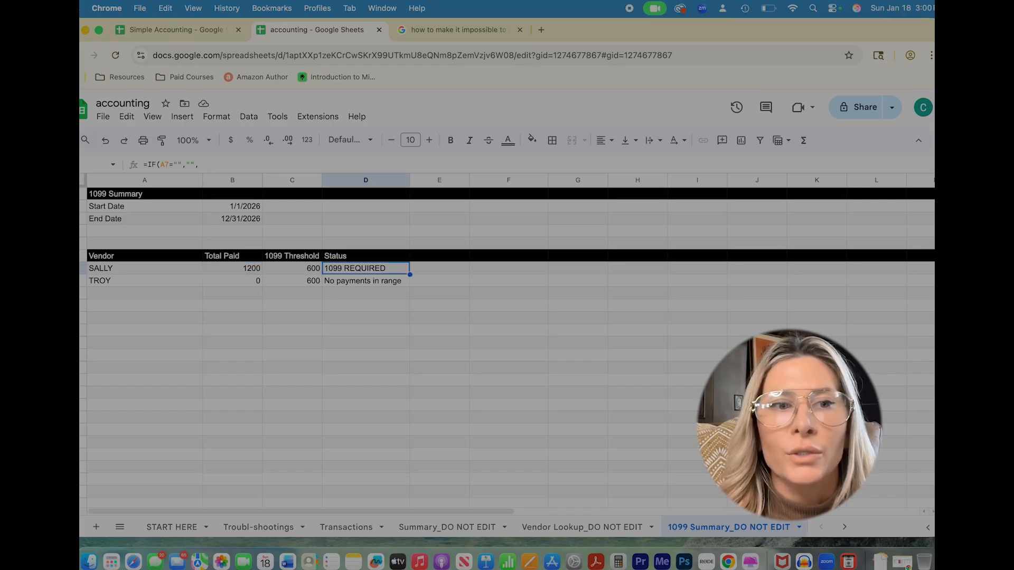
key("Left")
key("Left")
key("Left")
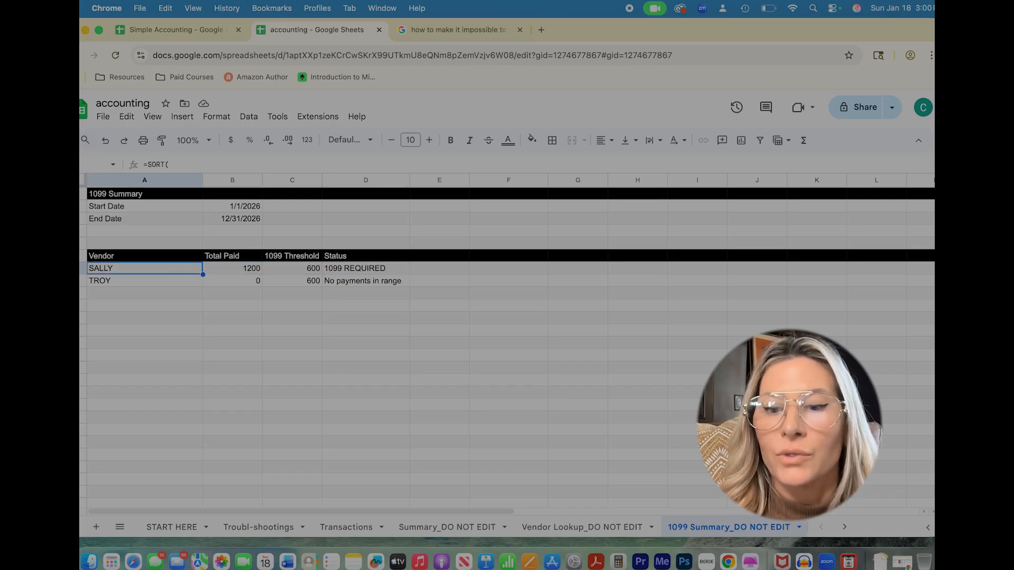
key("Right")
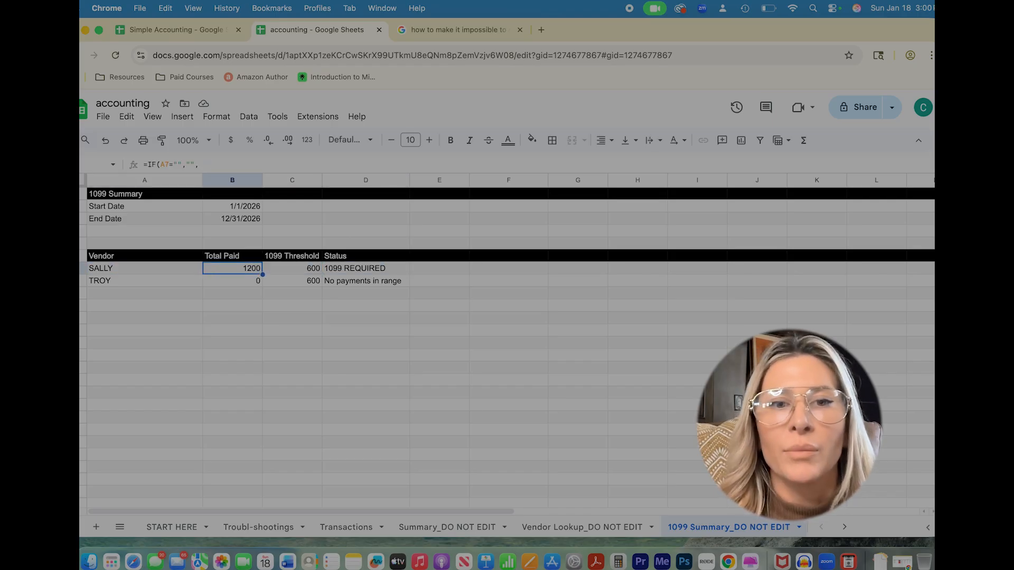
key("Right")
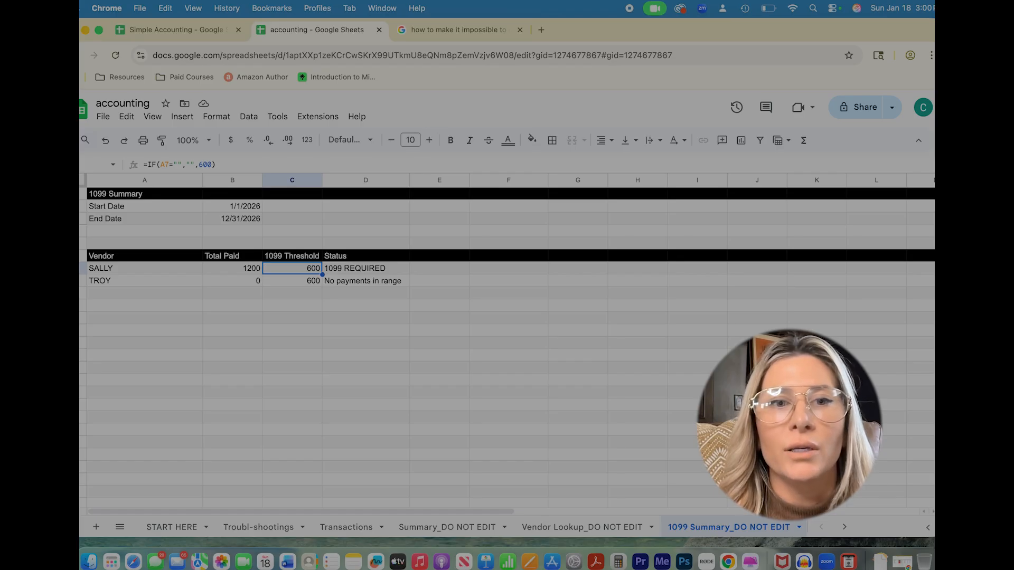
key("Right")
key("Right")
key("Left")
key("Left")
key("Left")
key("Left")
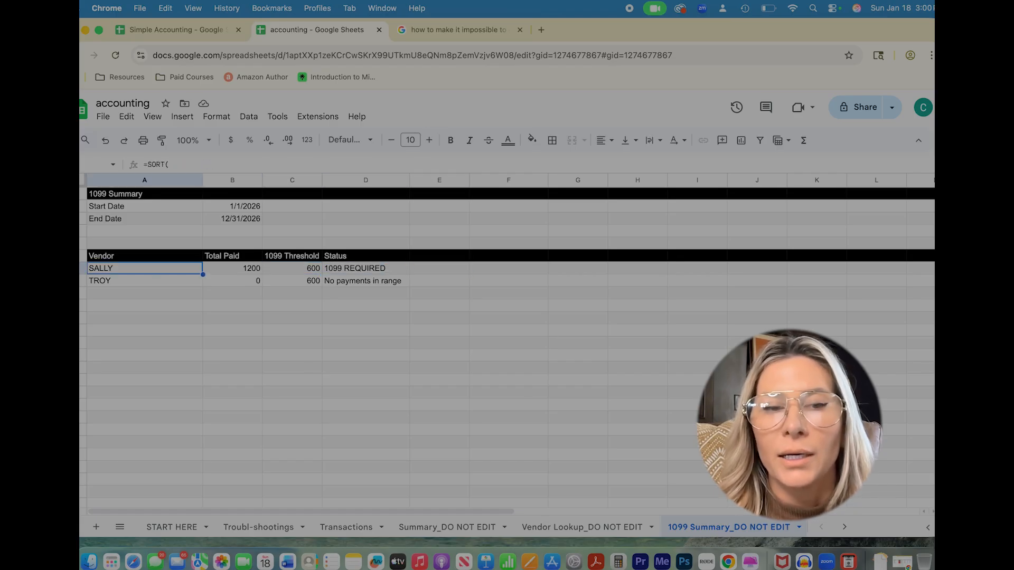
key("Right")
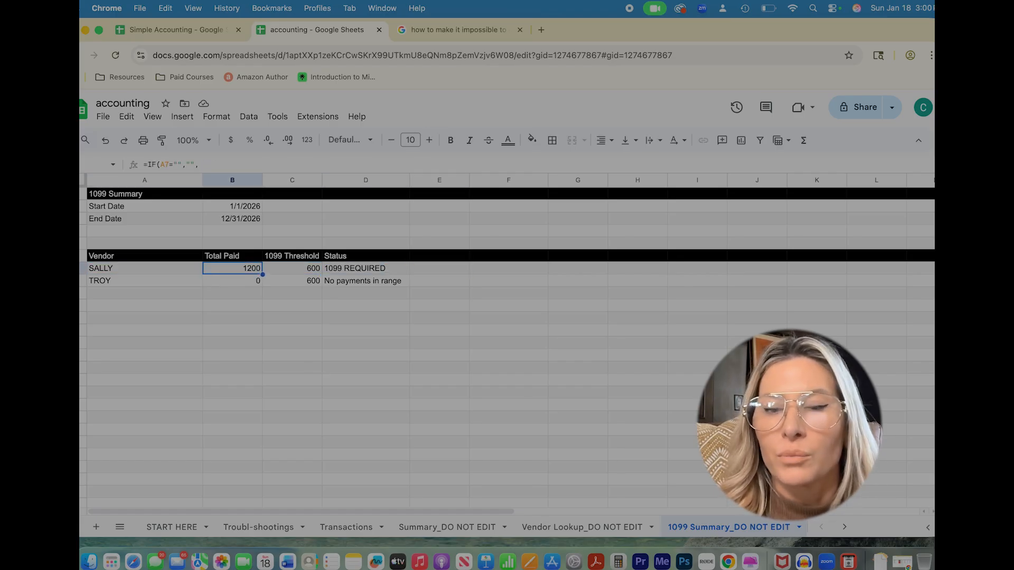
key("Right")
key("Right")
key("Right")
key("Right")
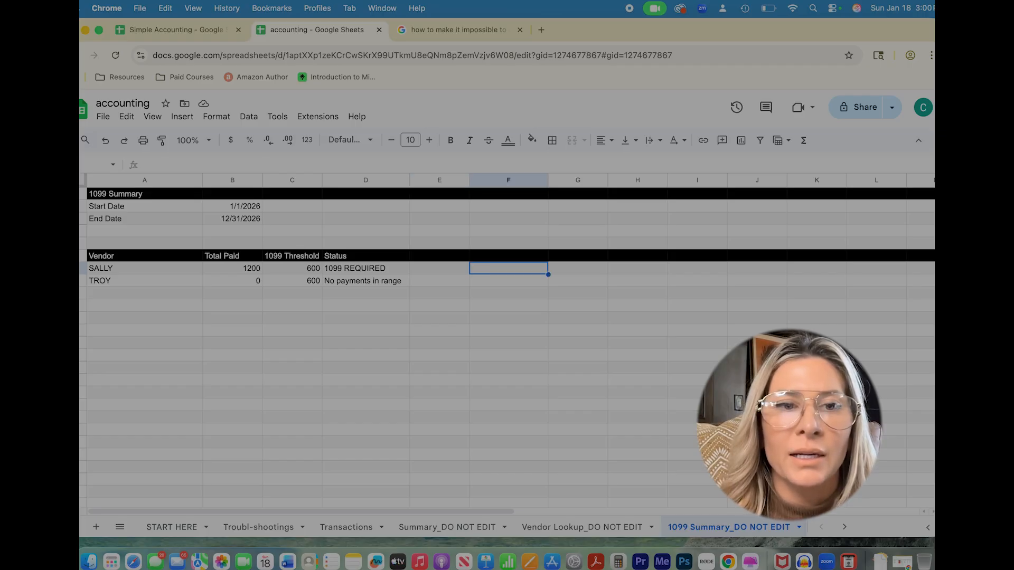
key("Left")
key("Left")
key("Left")
key("Left")
key("Left")
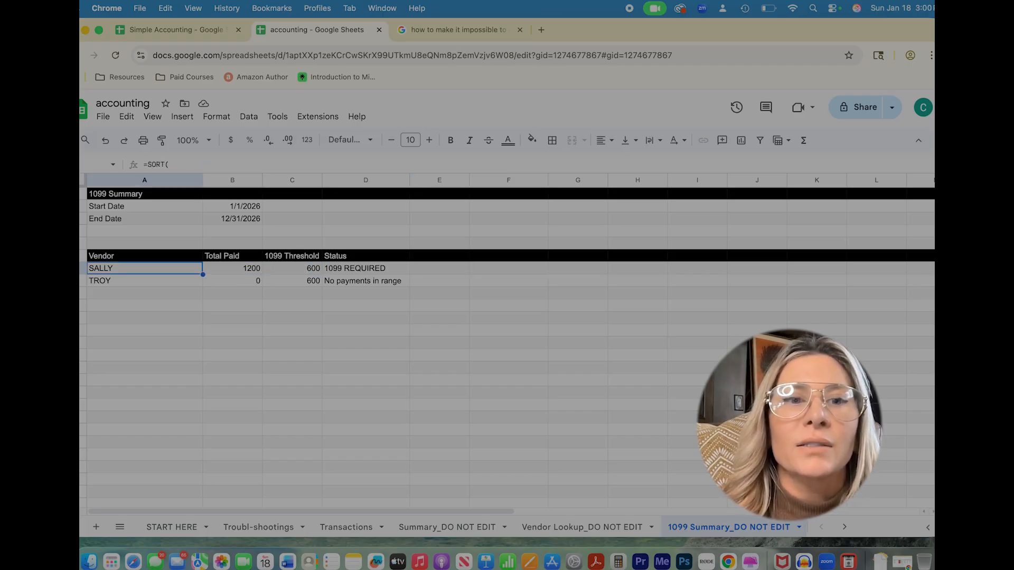
- Examine the second vendor's Total Paid and 1099 Threshold and compare them with the first vendor's row
key("Down")
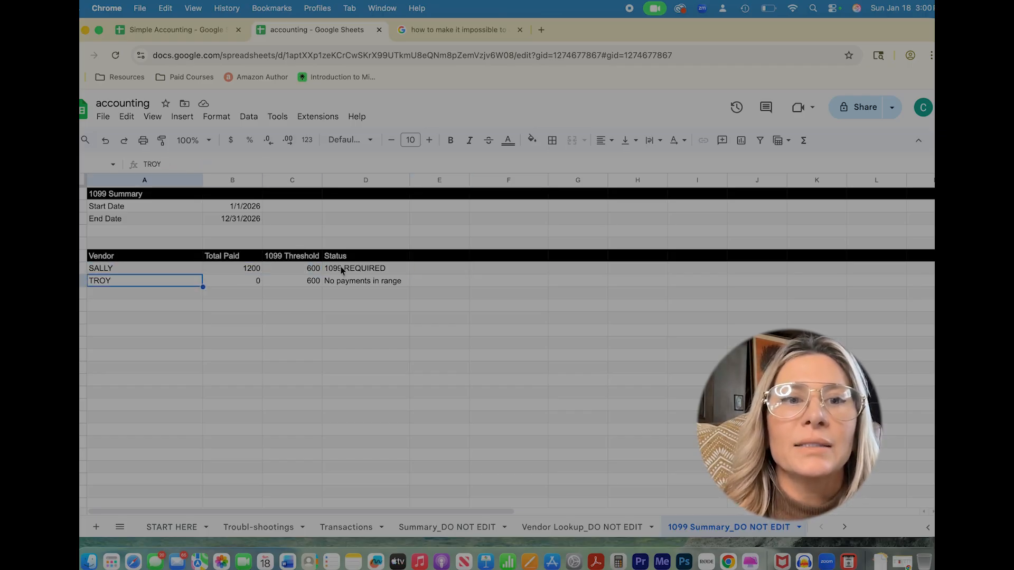
left_click(303, 283)
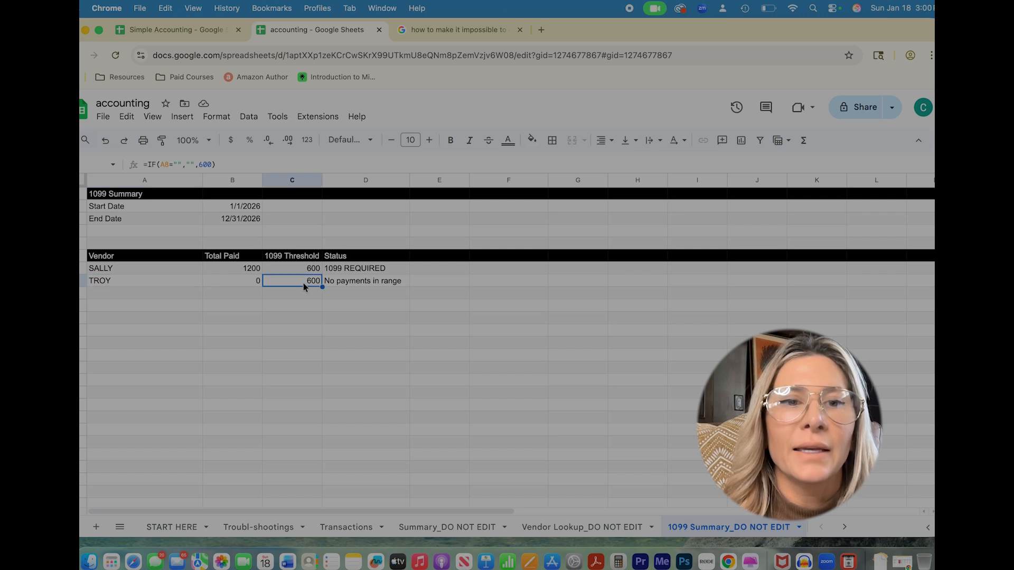
left_click(230, 284)
key("Down")
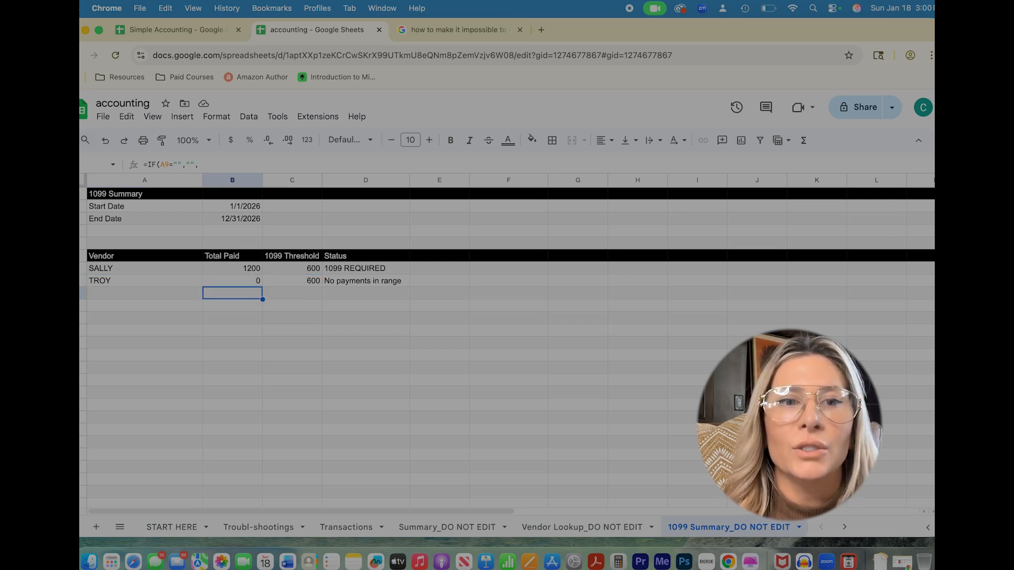
left_click(293, 284)
left_click(243, 280)
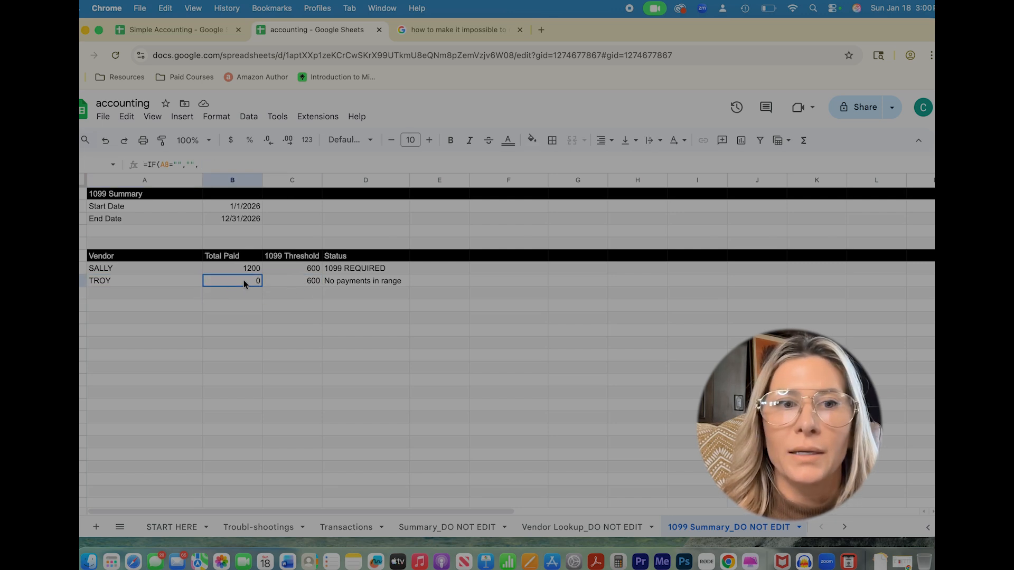
left_click(97, 280)
key("Right")
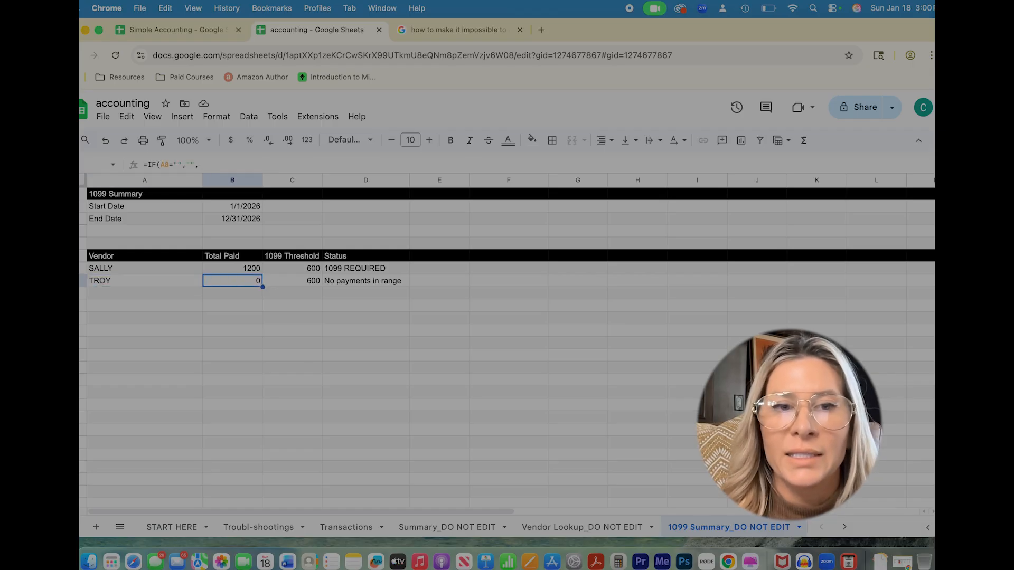
left_click(225, 319)
left_click(120, 268)
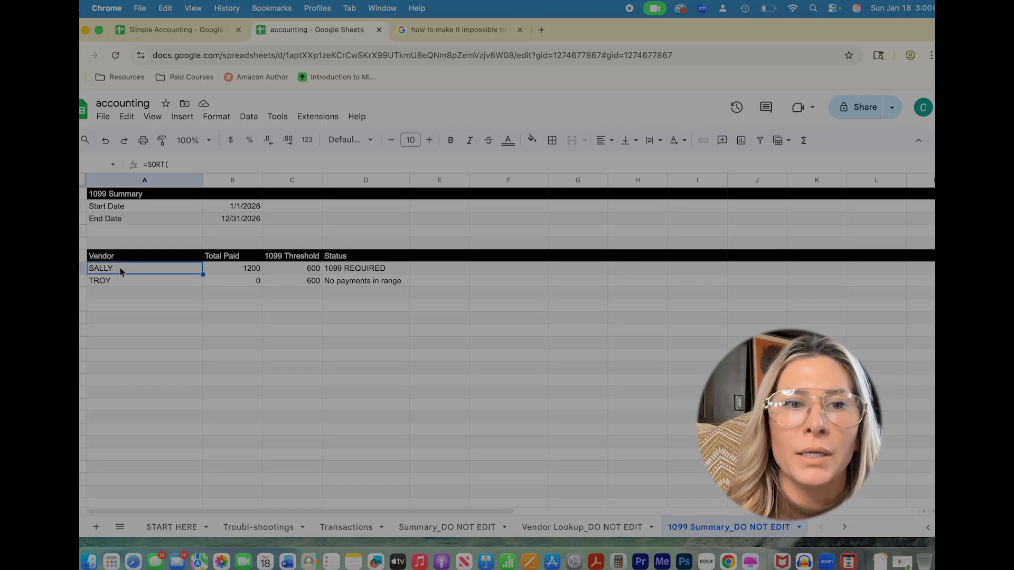
left_click(224, 270)
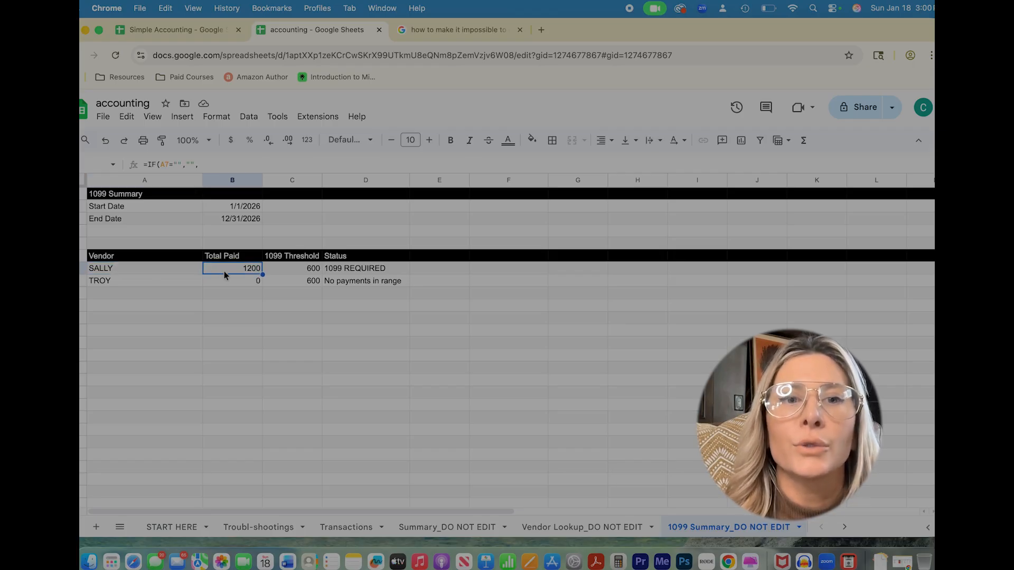
key("Right")
key("Right")
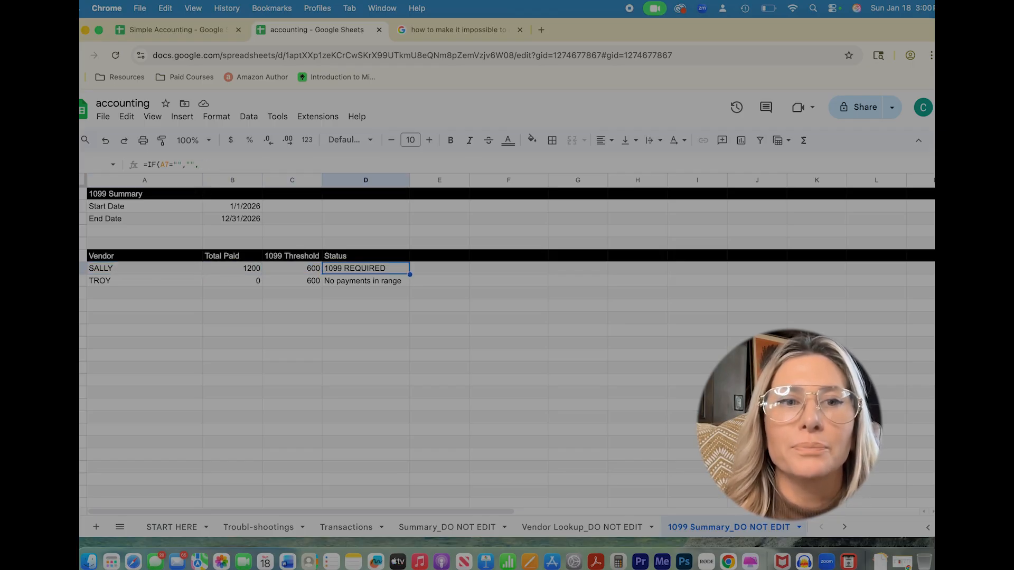
- Examine the Start Date and End Date that set the reporting period of the 1099 Summary
left_click(220, 206)
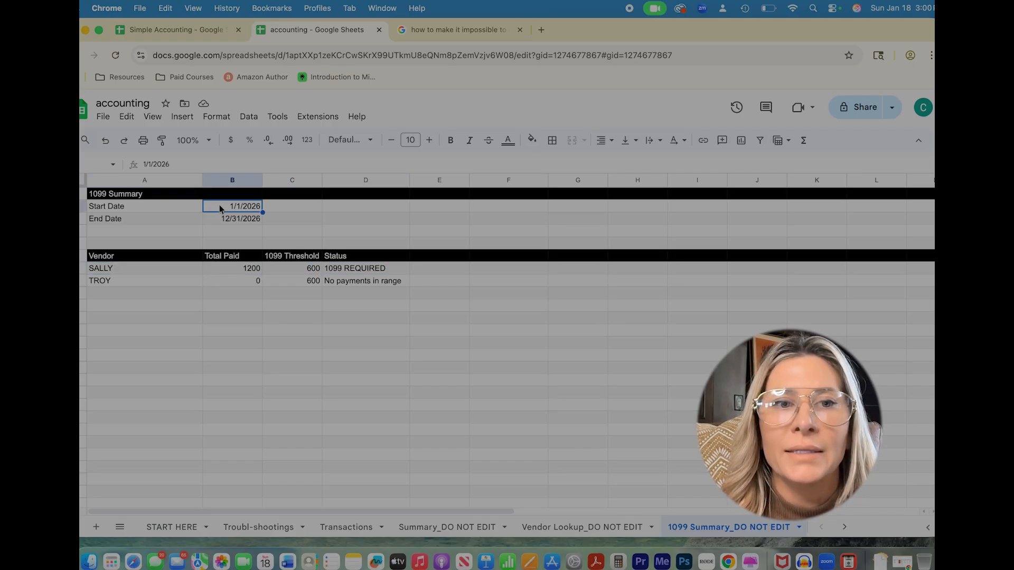
left_click(226, 222)
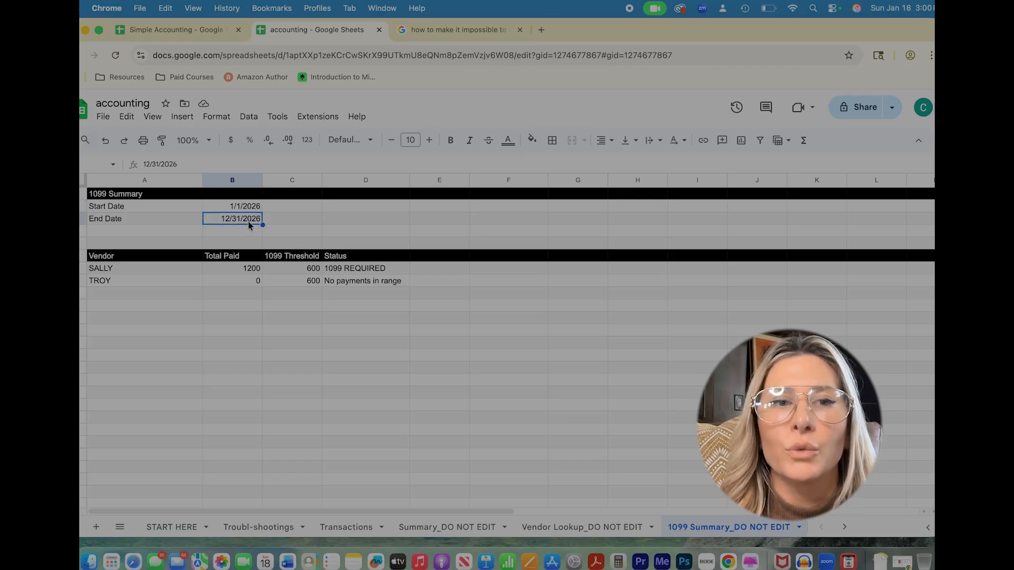
left_click(350, 219)
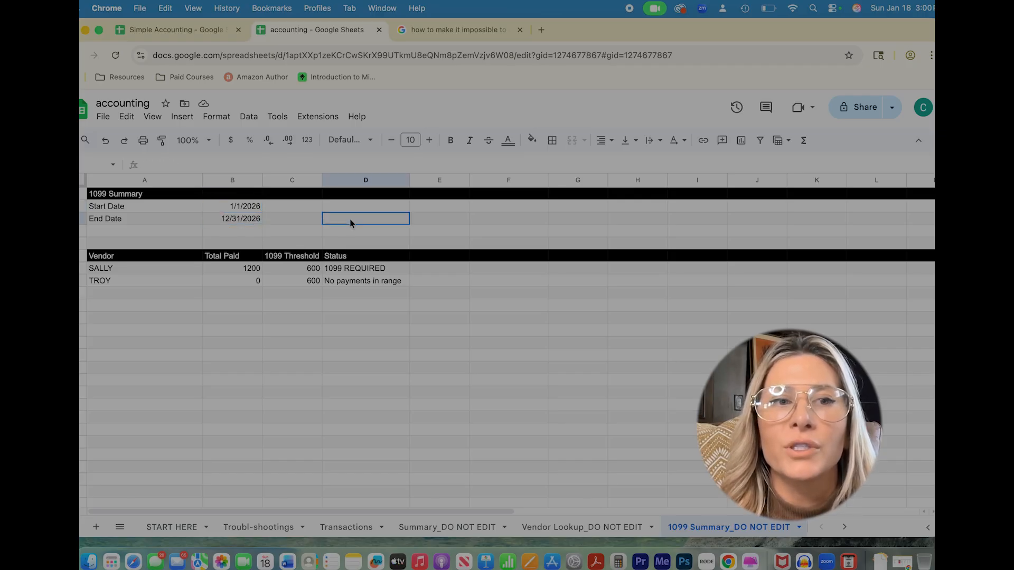
left_click(245, 209)
left_click(245, 218)
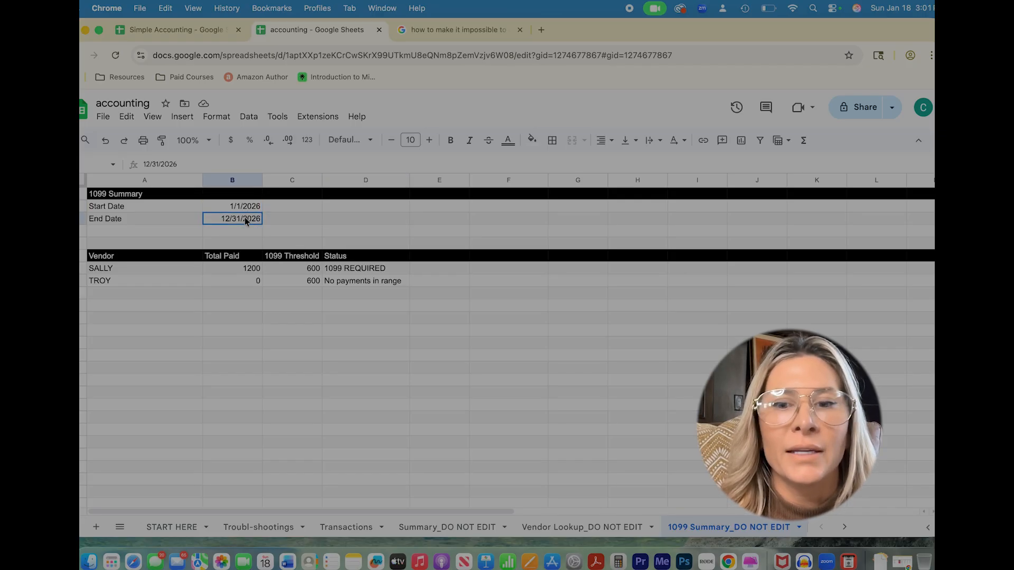
left_click(350, 220)
left_click(610, 345)
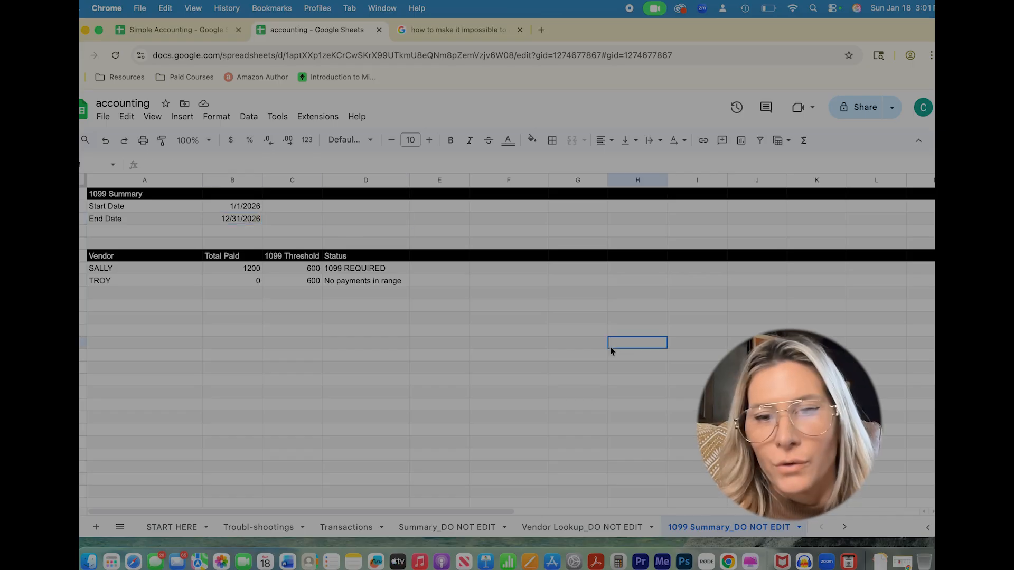
- Open the Categories sheet and look through the category list down to the Clipstore income entries
scroll(707, 532, "right", 5)
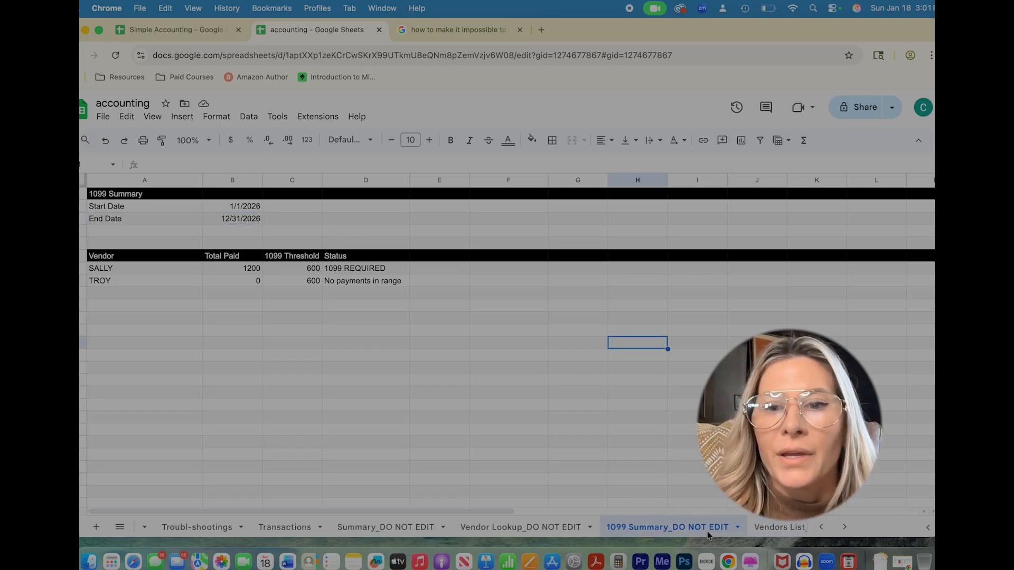
scroll(708, 528, "right", 1)
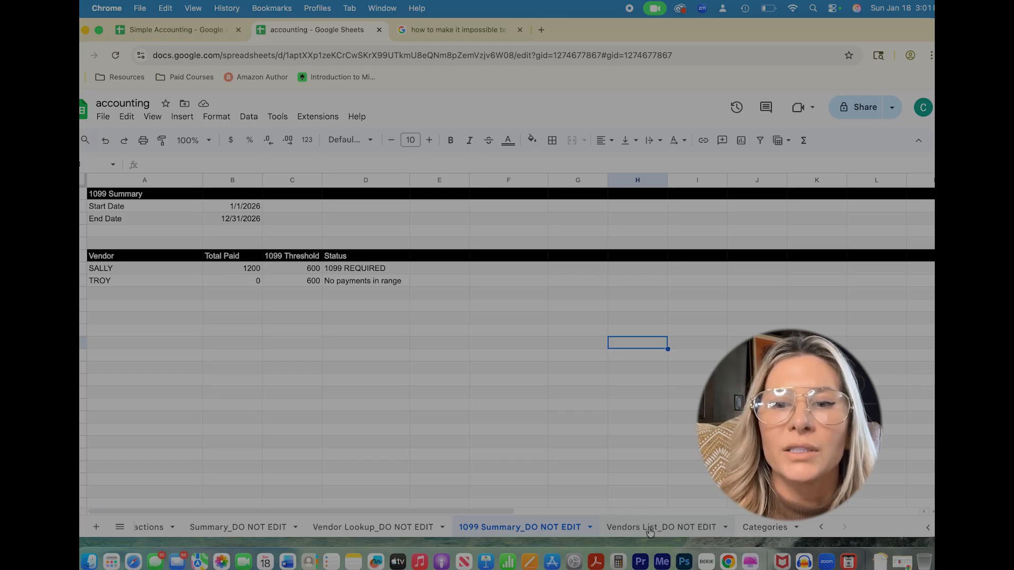
left_click(765, 528)
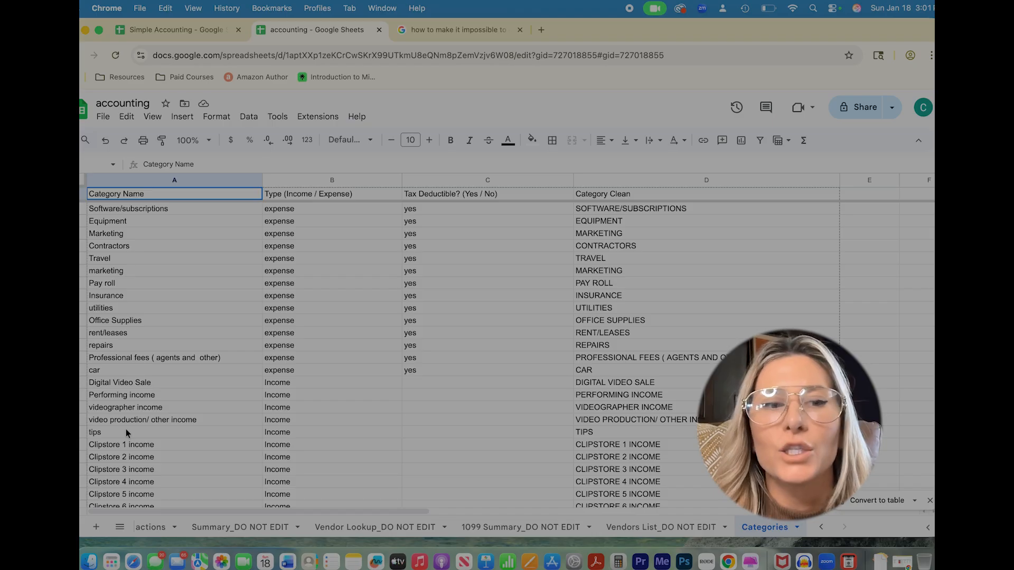
left_click(124, 449)
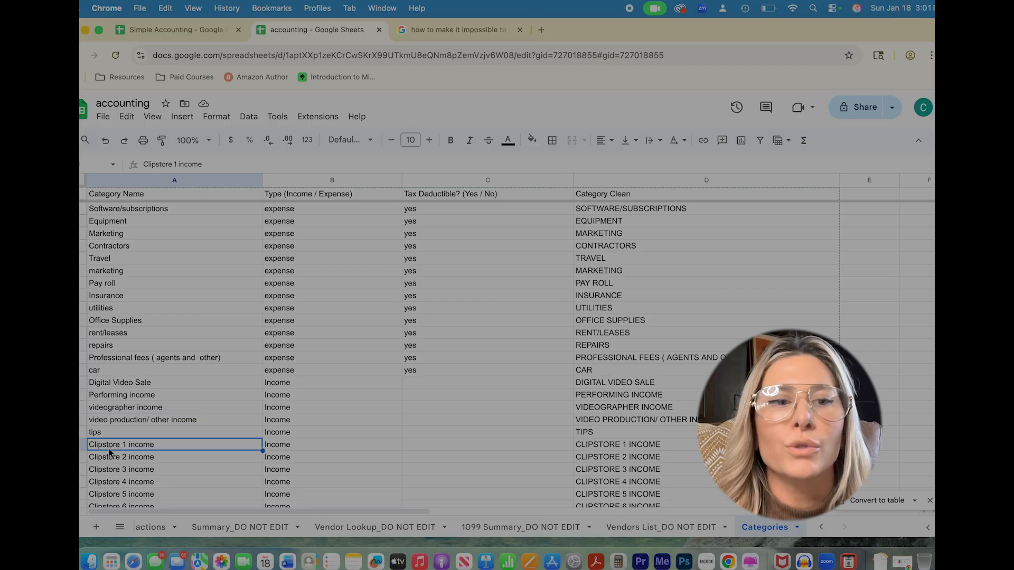
scroll(111, 452, "down", 5)
scroll(122, 373, "up", 2)
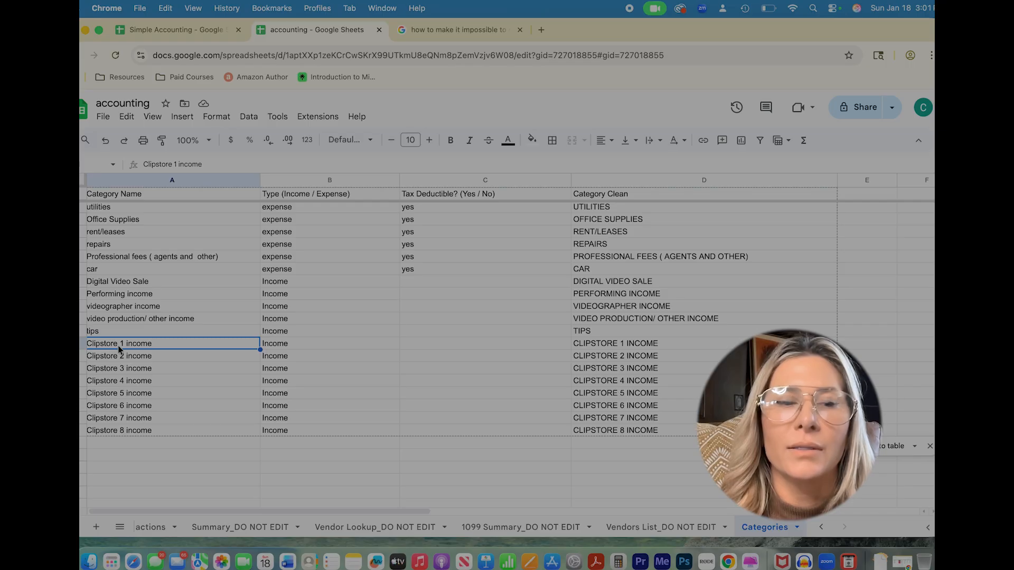
- Overwrite the category name Clipstore 1 income with the sample text lskfjlskjdls and finally with Clipstore 1
type("lskfjlskjdls")
key("Return")
left_click(174, 343)
type("Clip")
key("BackSpace")
key("BackSpace")
type("up")
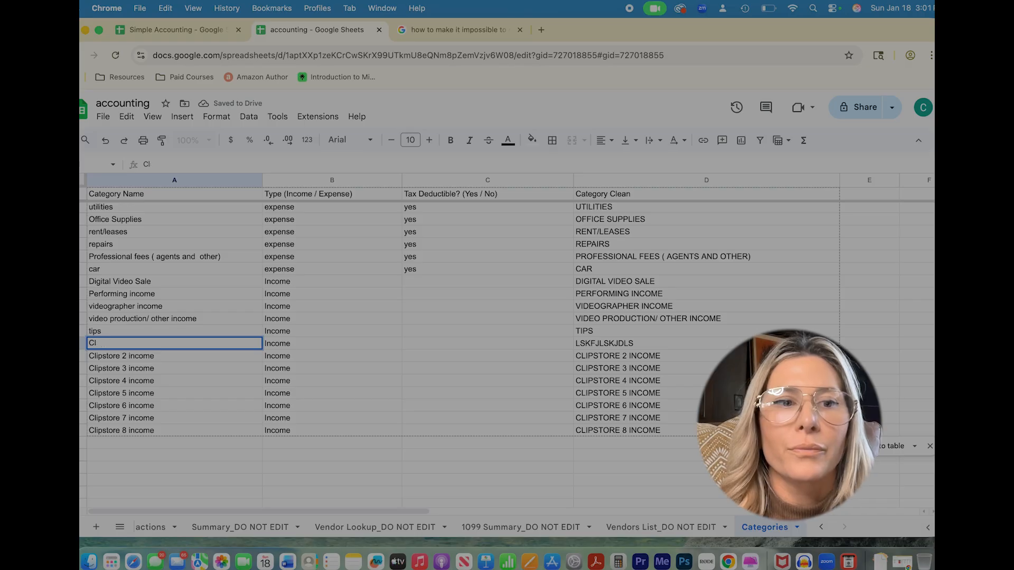
type("pso")
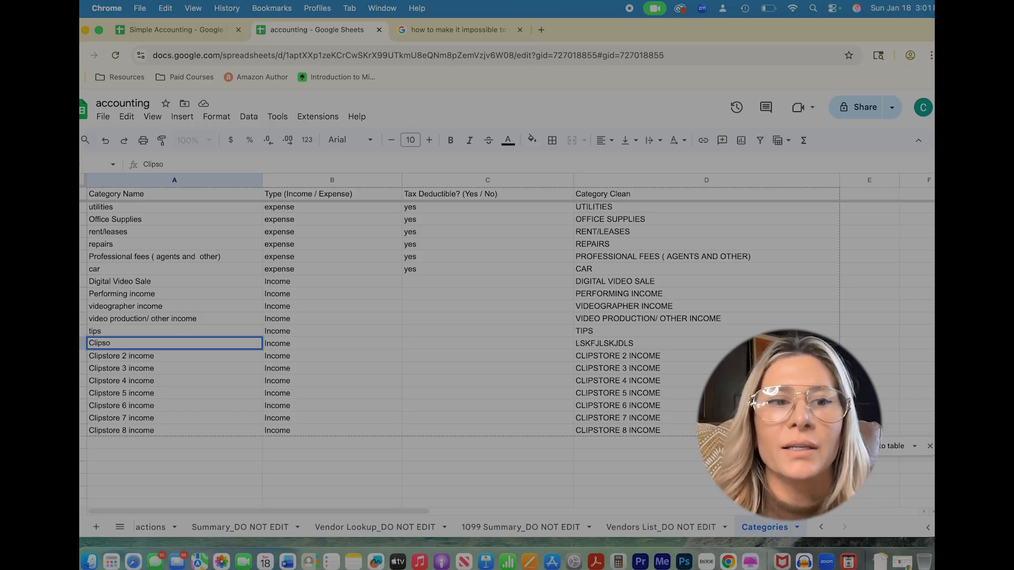
key("BackSpace")
type("tore 1")
left_click(151, 386)
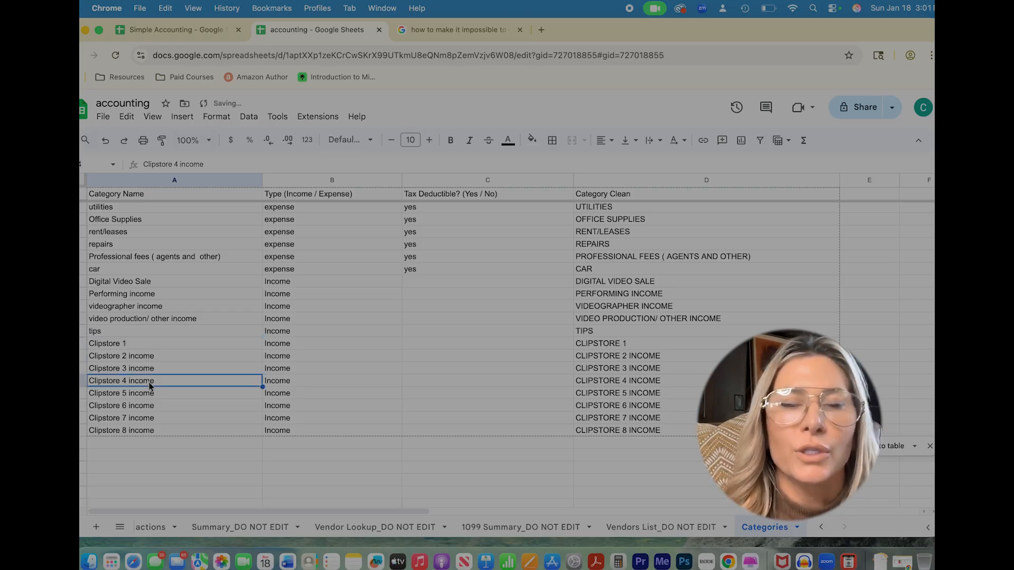
left_click(135, 345)
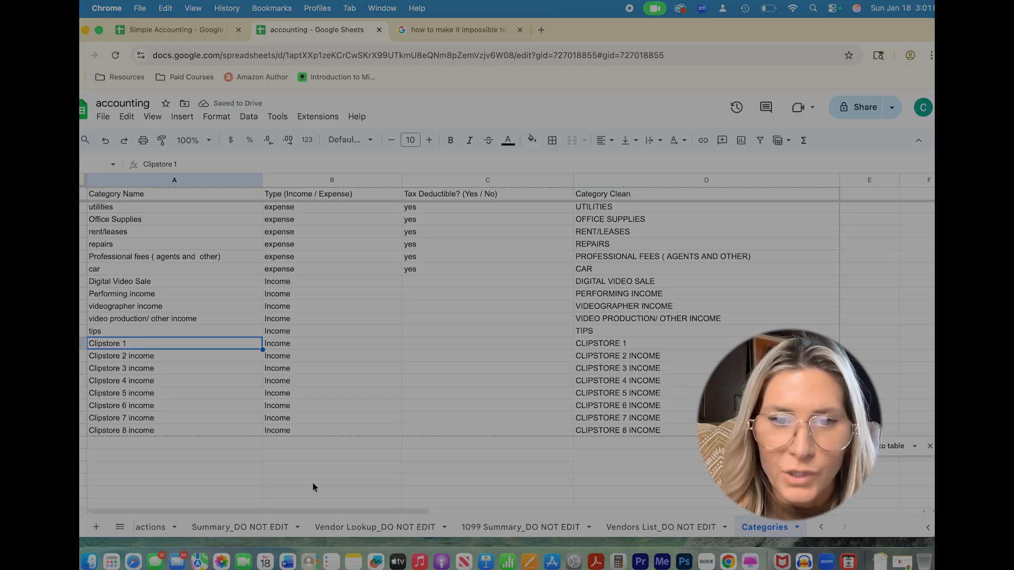
- Return to the Transactions sheet and select an empty Description cell below the listed transactions
scroll(459, 489, "down", 1)
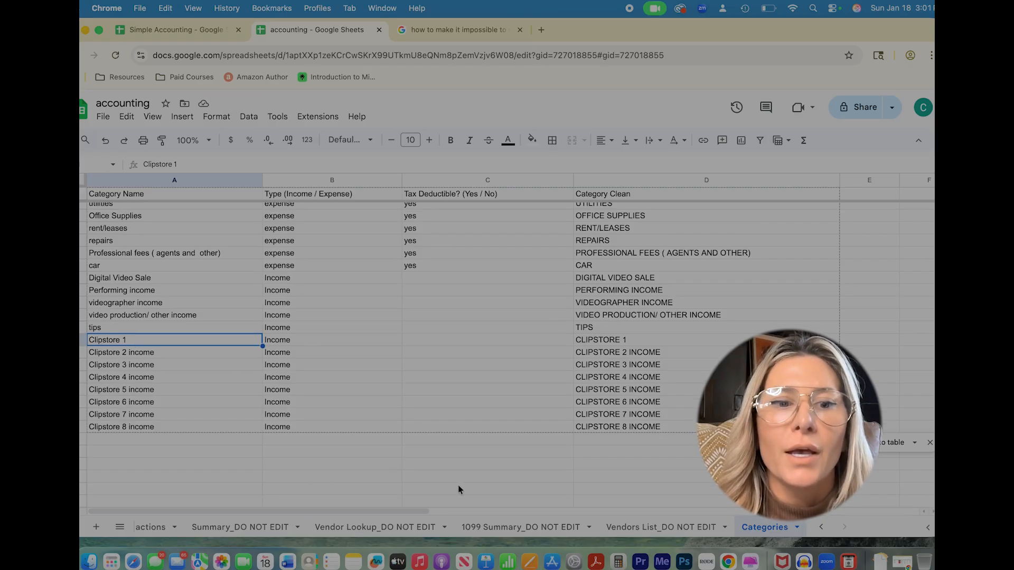
scroll(244, 531, "left", 5)
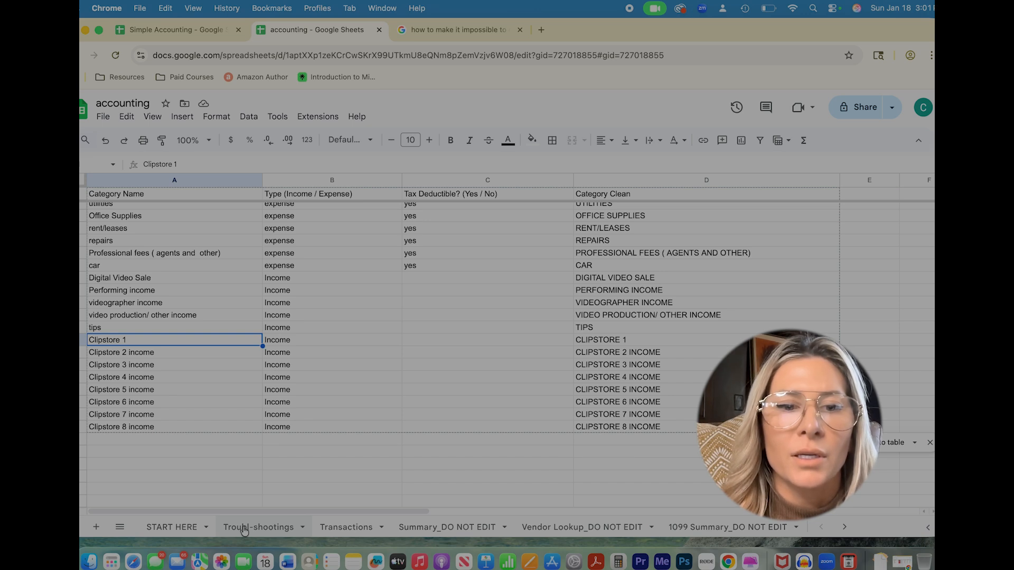
left_click(355, 530)
left_click(235, 441)
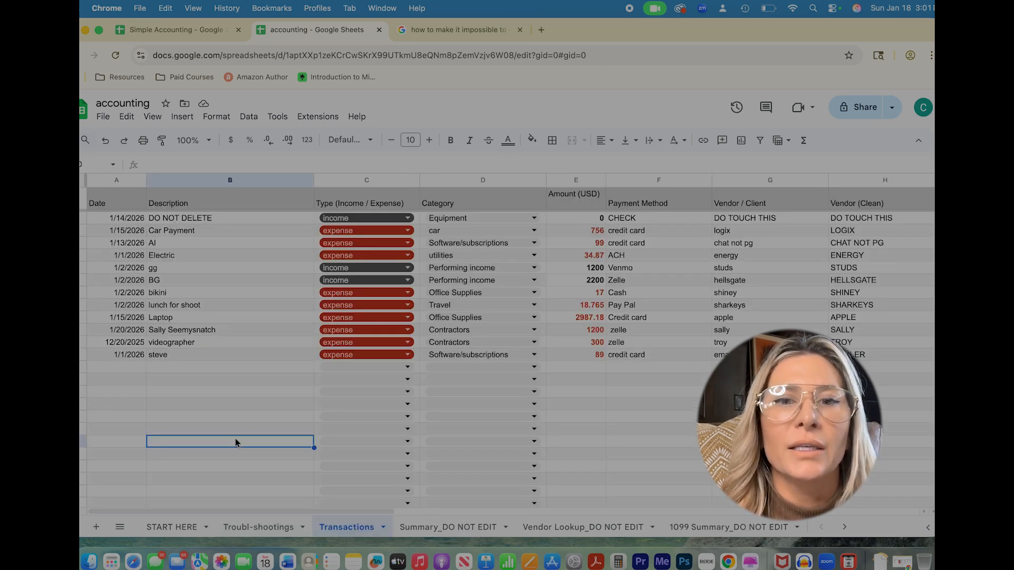
- Clear all the sample transactions on the Transactions sheet, from the Date column through the Vendor / Client column
scroll(235, 442, "down", 5)
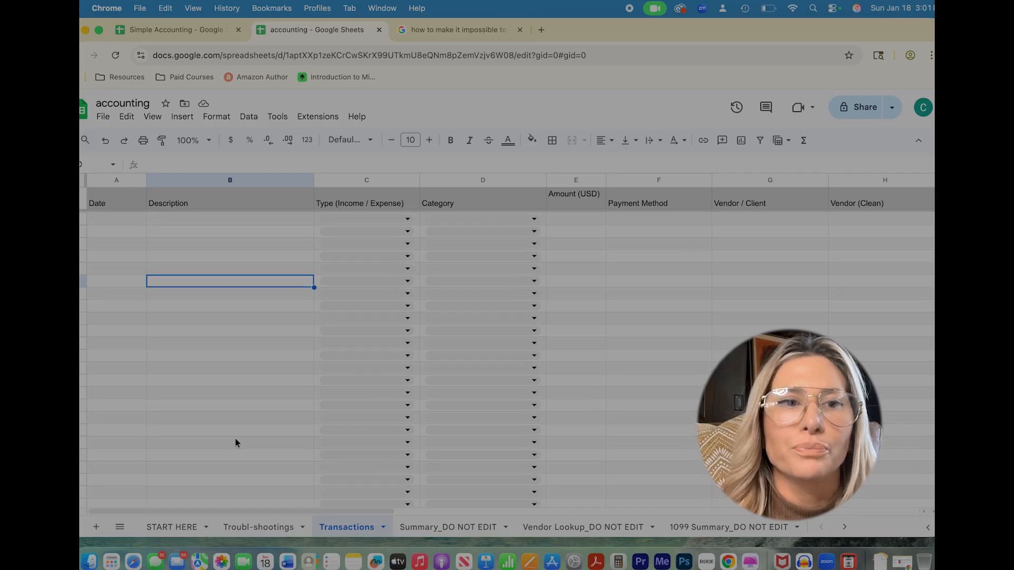
scroll(235, 441, "up", 5)
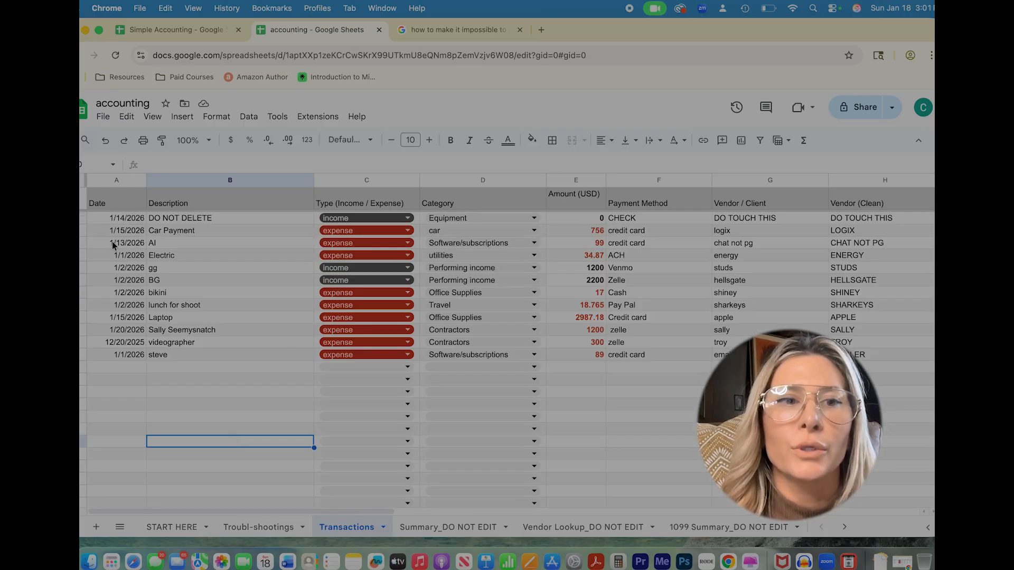
left_click(105, 219)
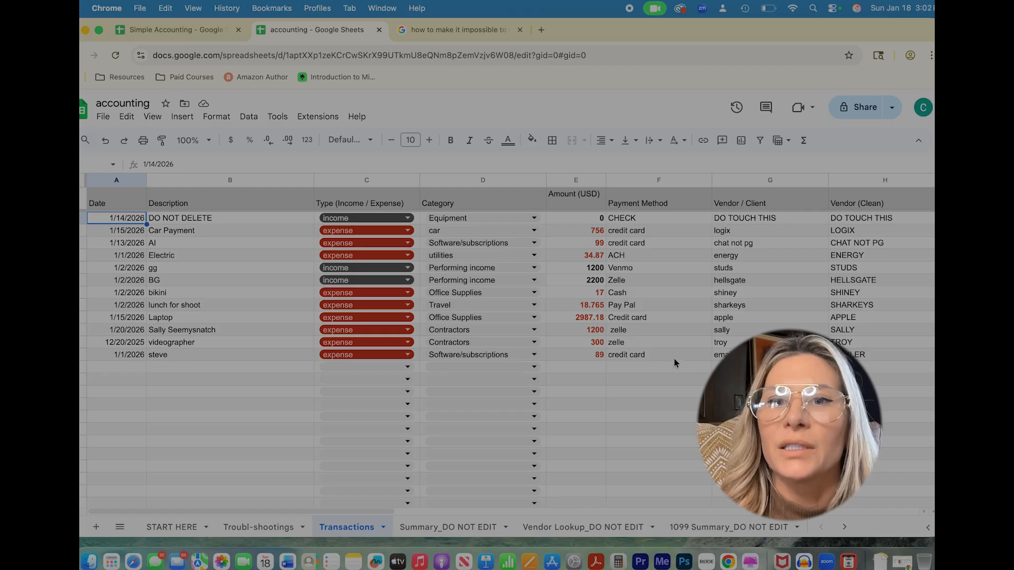
left_click(770, 355, "shift")
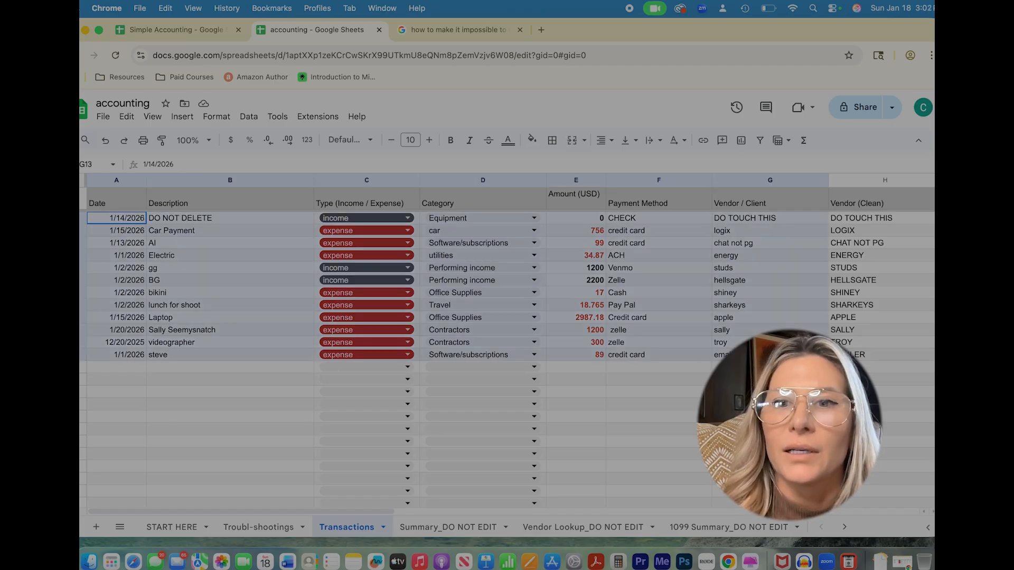
key("Delete")
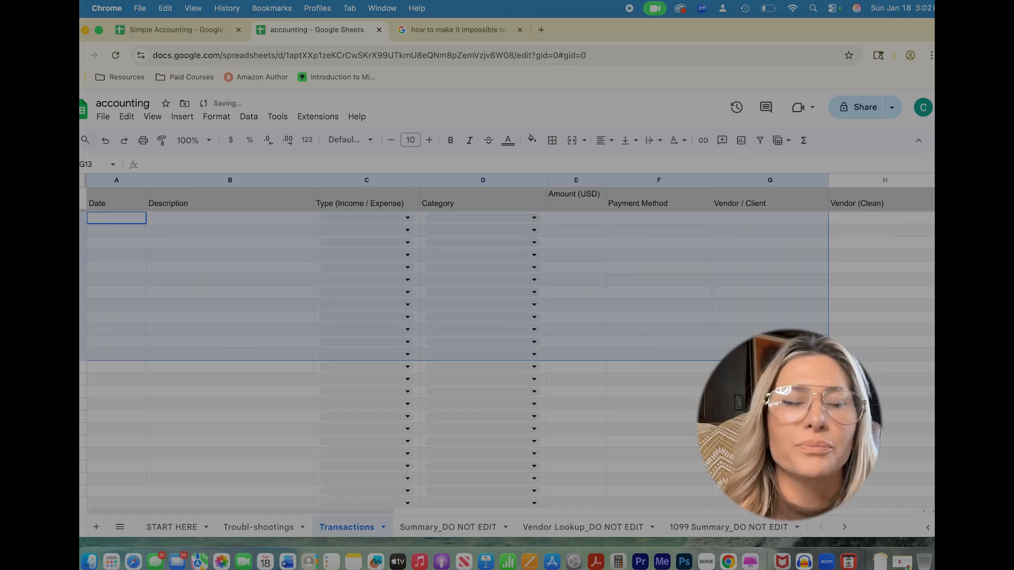
left_click(178, 416)
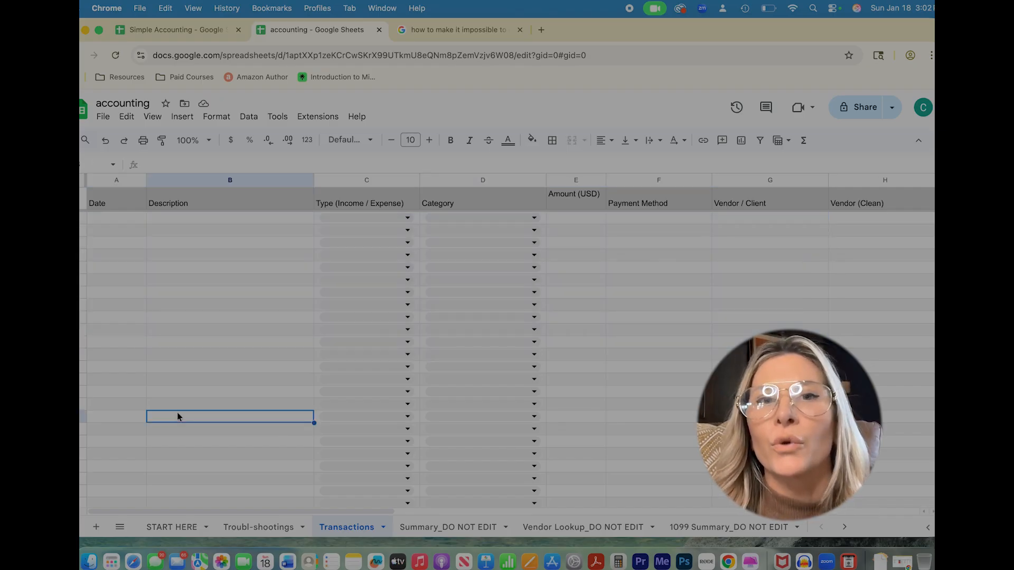
scroll(178, 416, "down", 1)
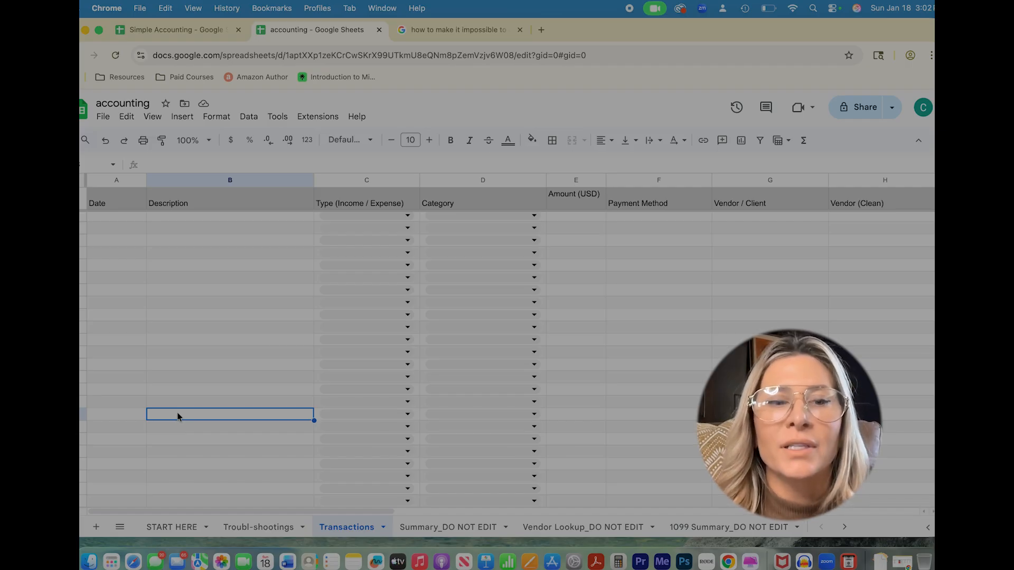
scroll(177, 416, "up", 1)
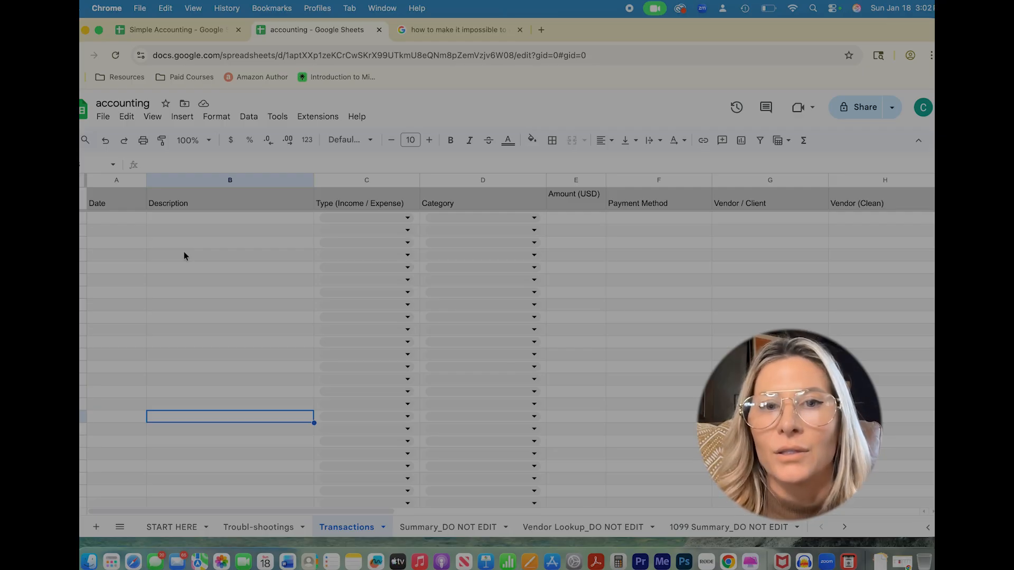
left_click(115, 220)
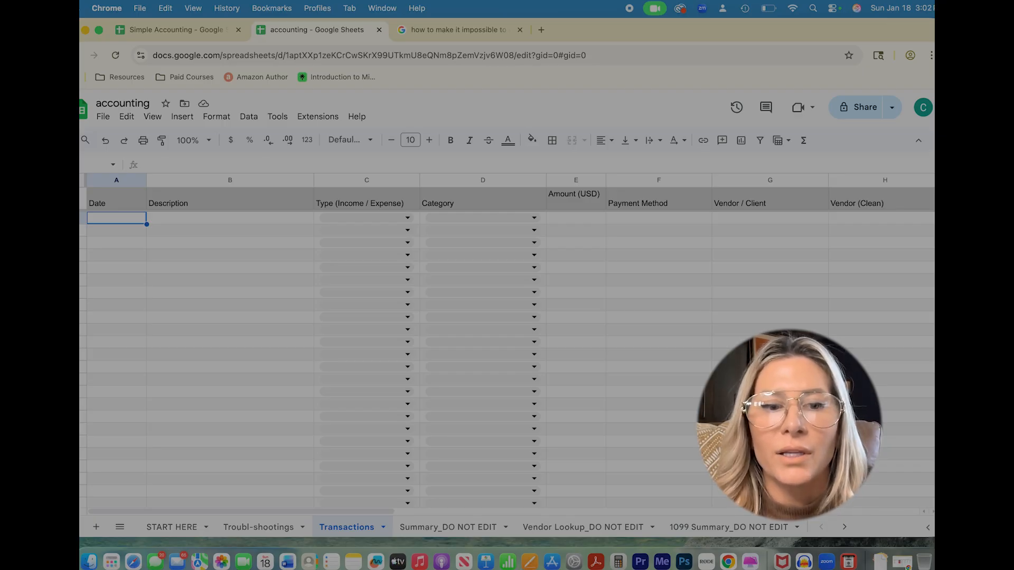
type("1/1")
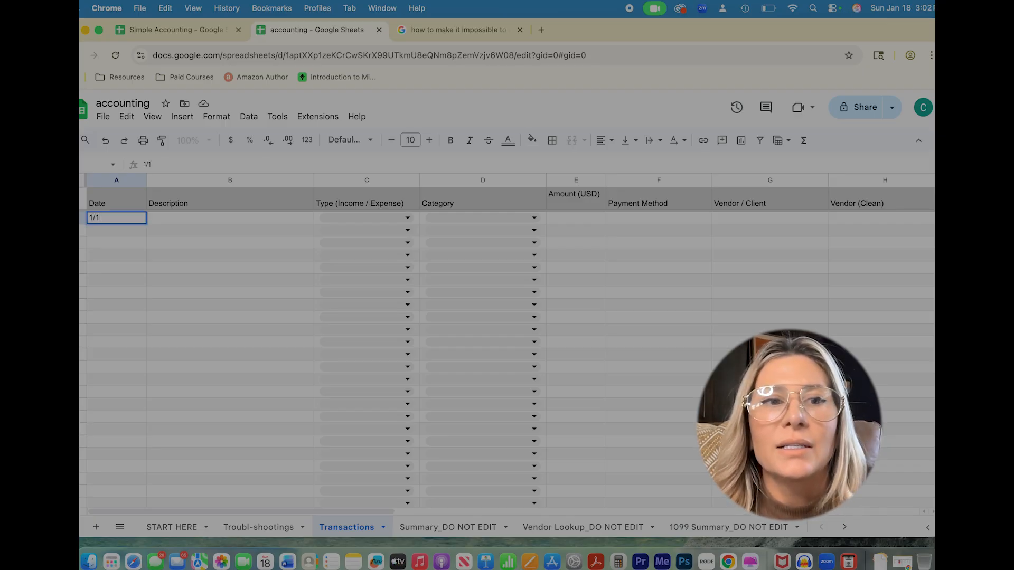
type("2026")
key("Tab")
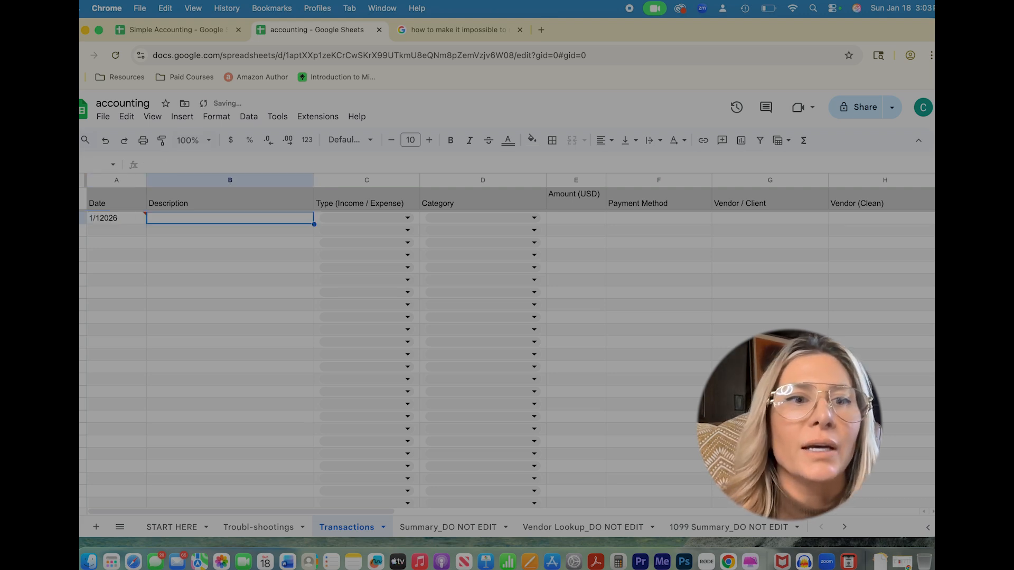
left_click(137, 265)
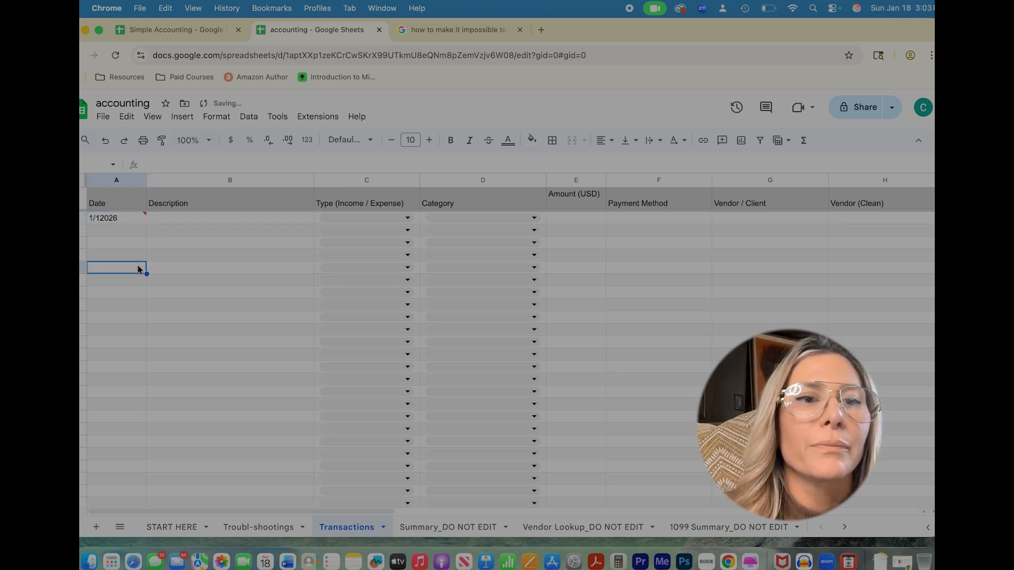
left_click(125, 222)
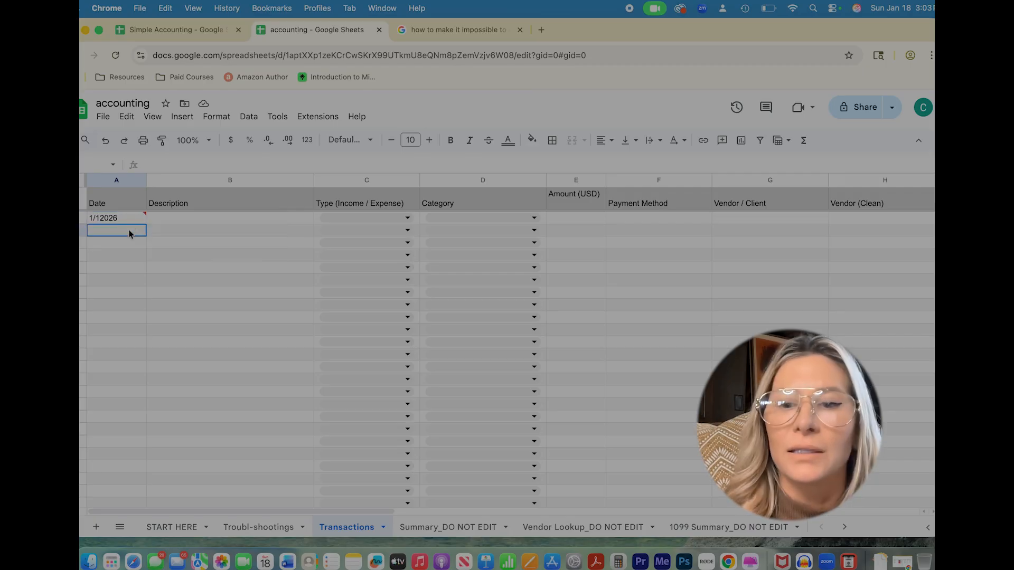
key("Delete")
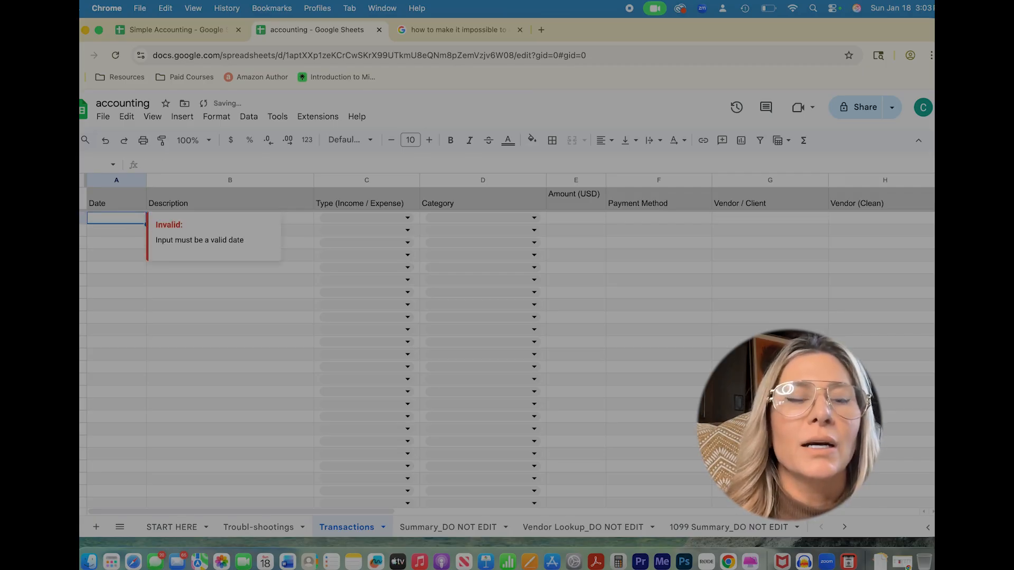
- Pick 1/1/2026 as the date of the first two transaction rows using the calendar picker
double_click(128, 220)
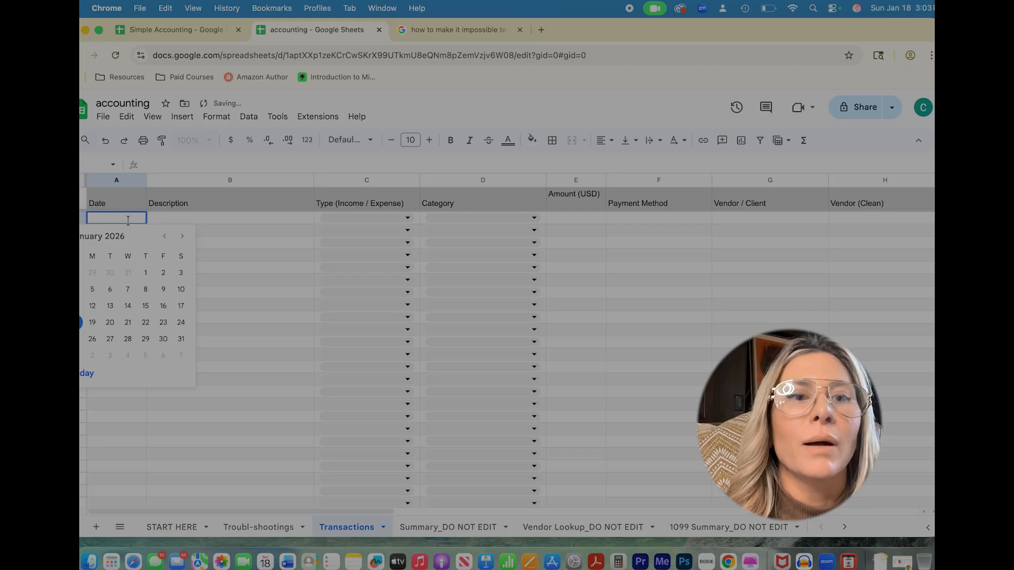
left_click(146, 273)
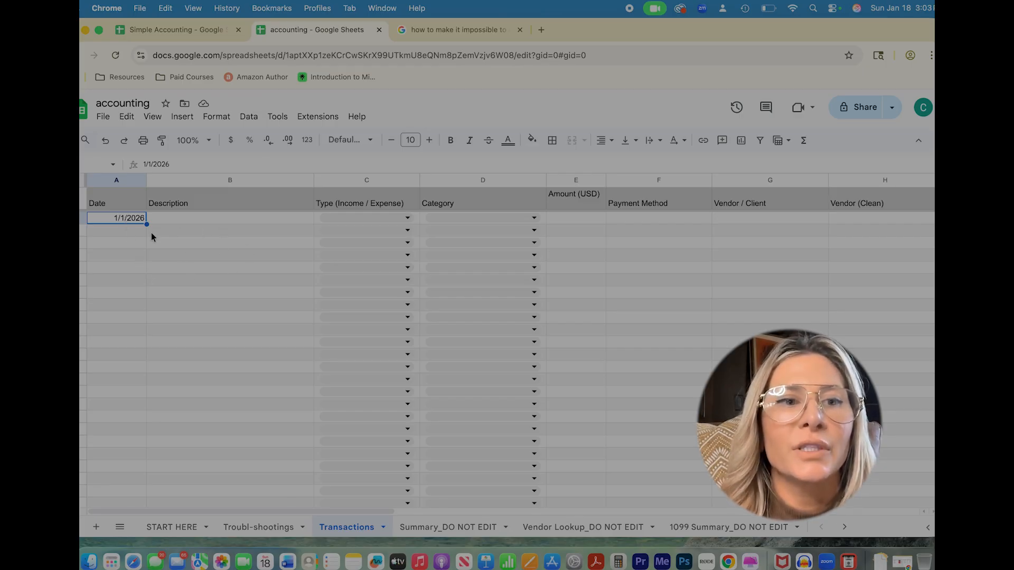
left_click(115, 229)
double_click(115, 229)
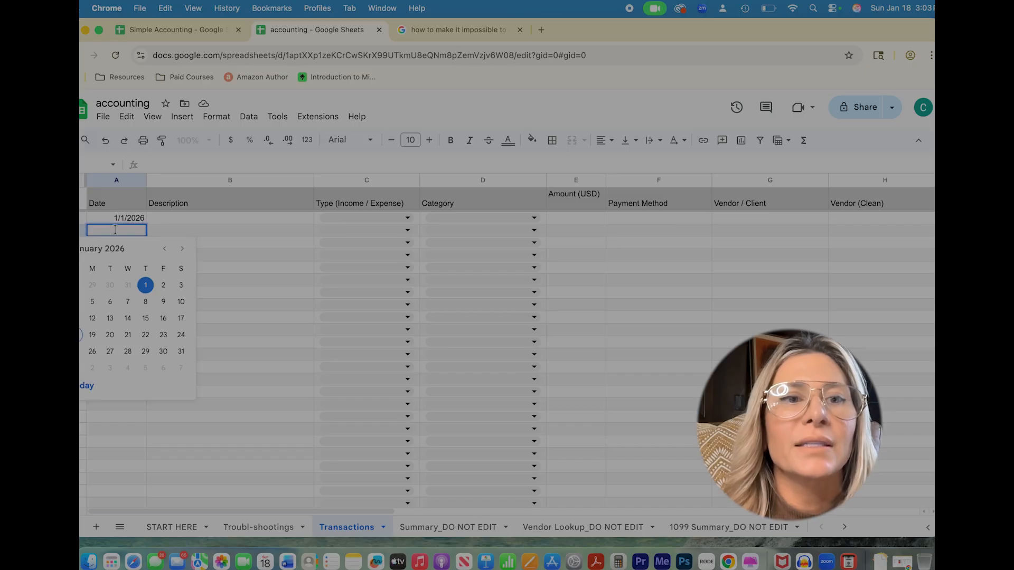
left_click(144, 285)
left_click(264, 270)
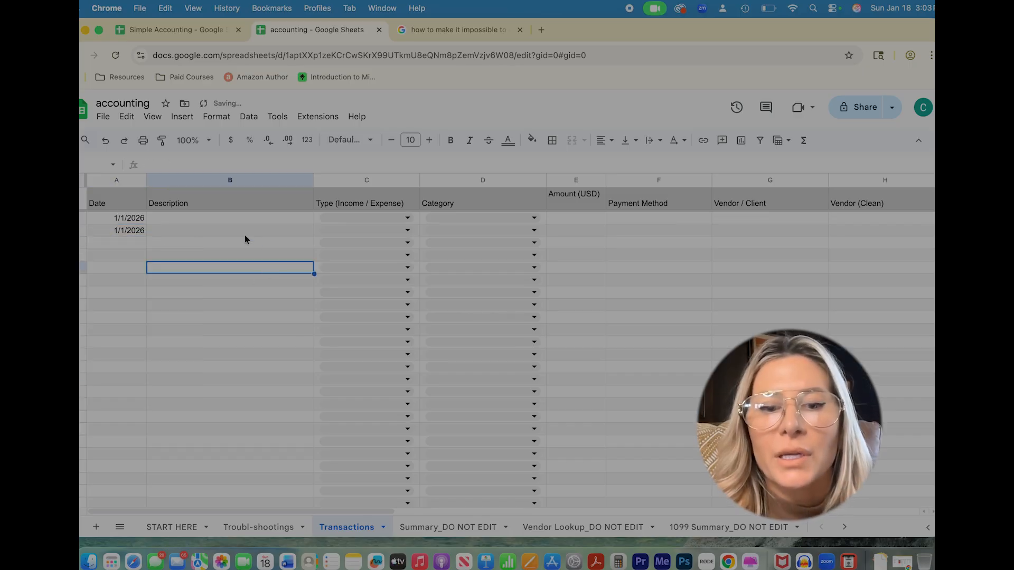
- Enter office supply store as the description of the first transaction
left_click(234, 218)
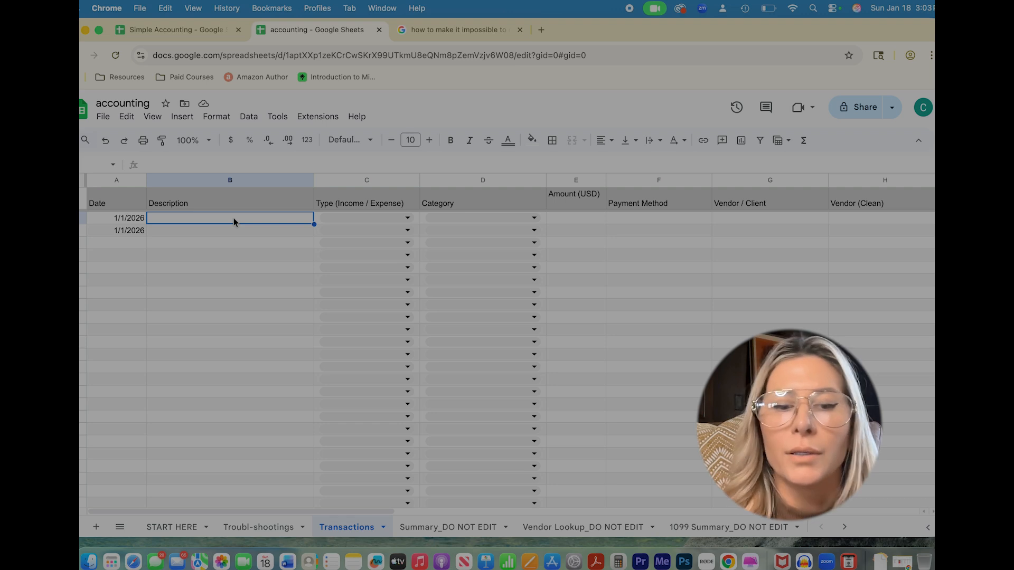
key("Return")
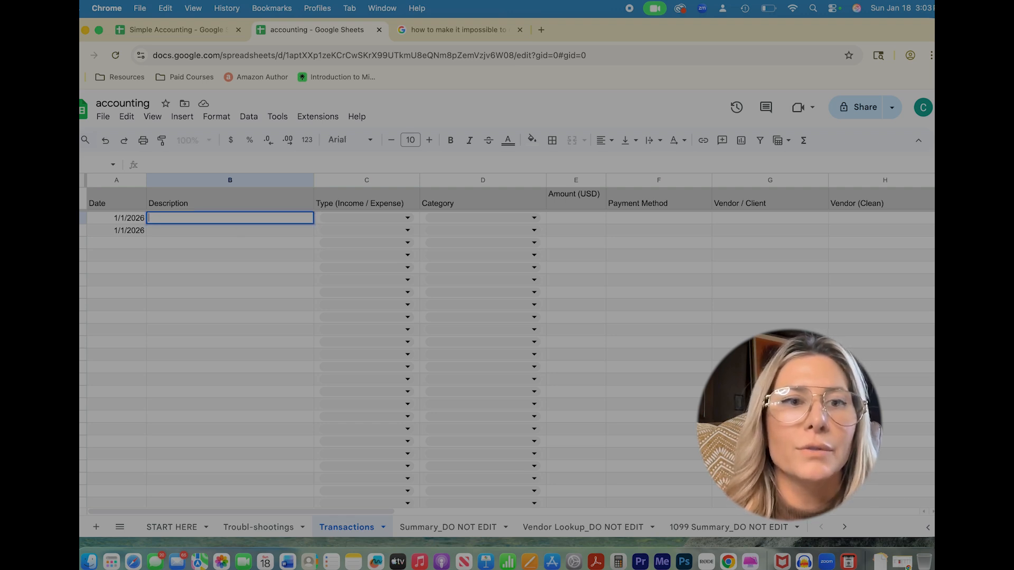
type("ofice")
key("BackSpace")
key("BackSpace")
key("BackSpace")
type("i")
key("BackSpace")
type("fice")
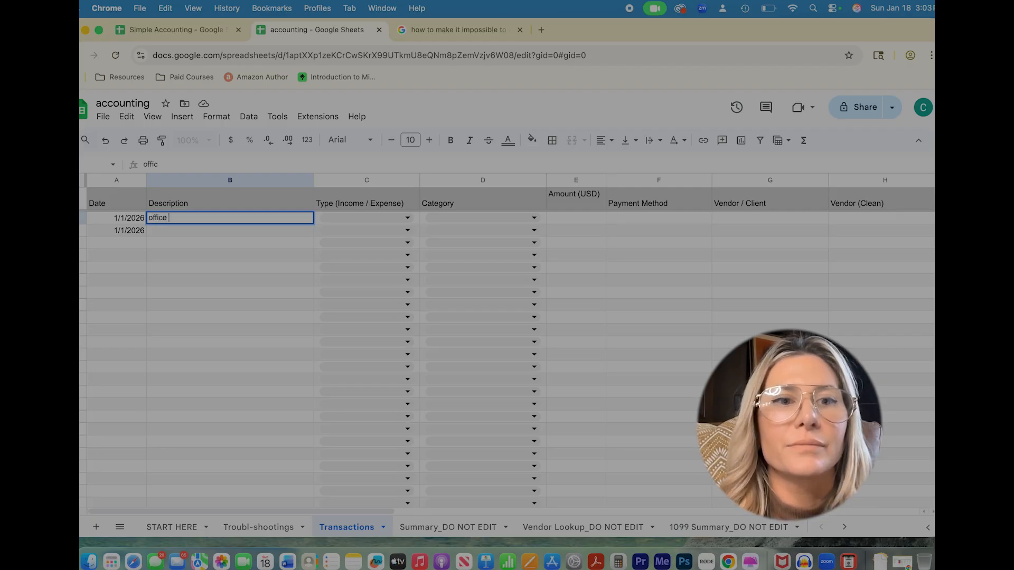
type(" supply store")
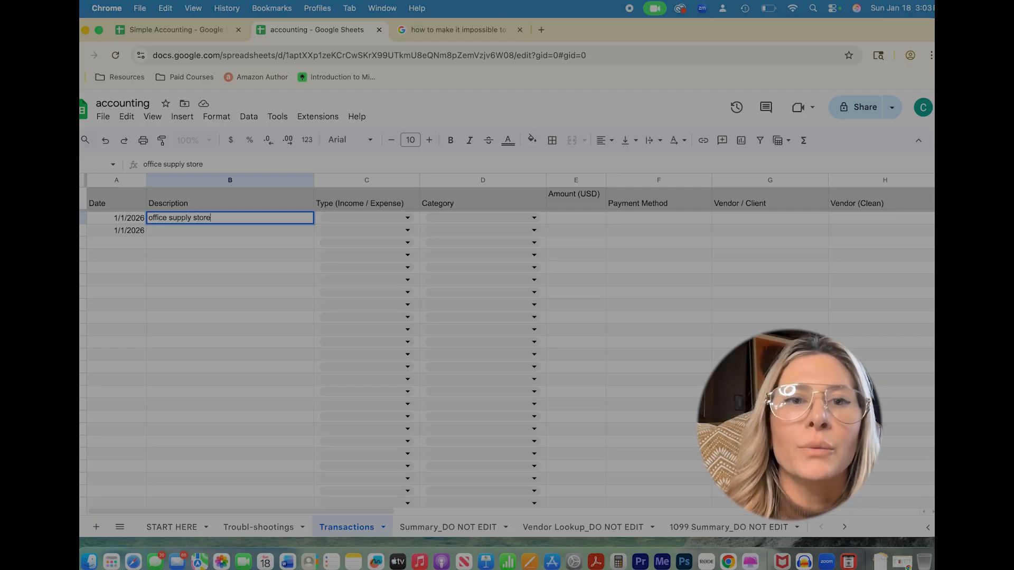
key("Tab")
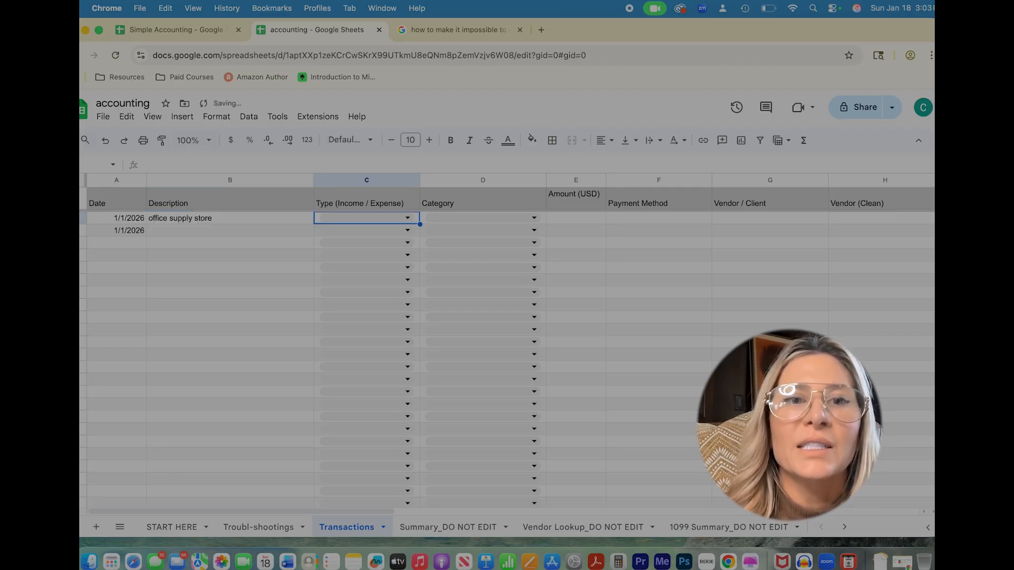
- Set the first transaction's type to expense and its category to Office Supplies
left_click(407, 218)
left_click(347, 233)
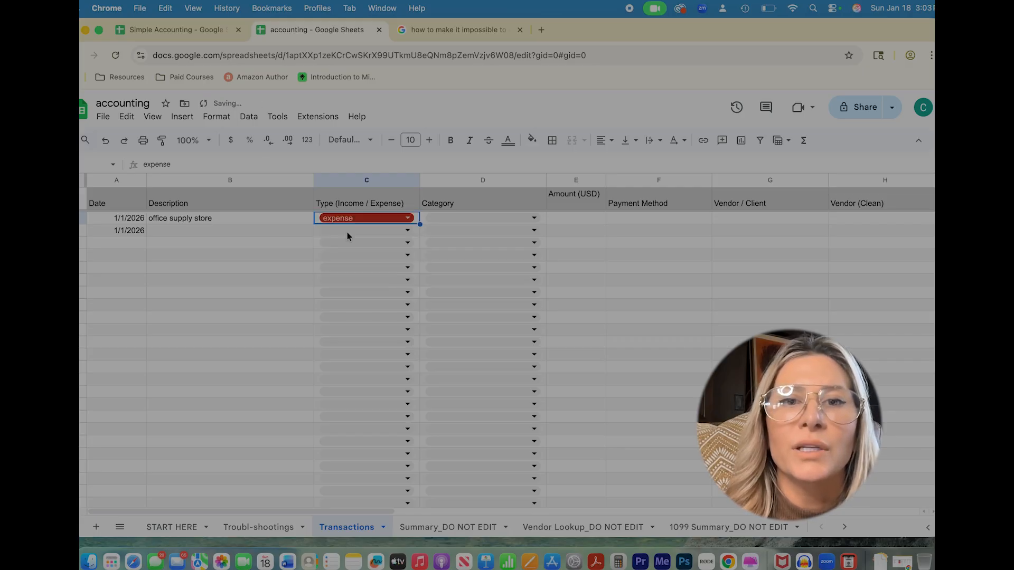
left_click(534, 218)
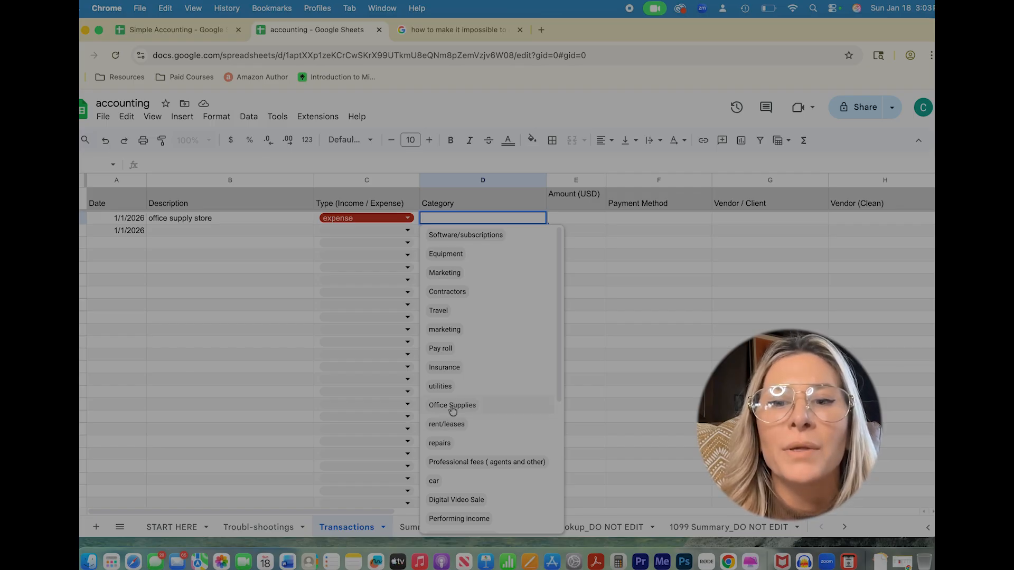
left_click(452, 406)
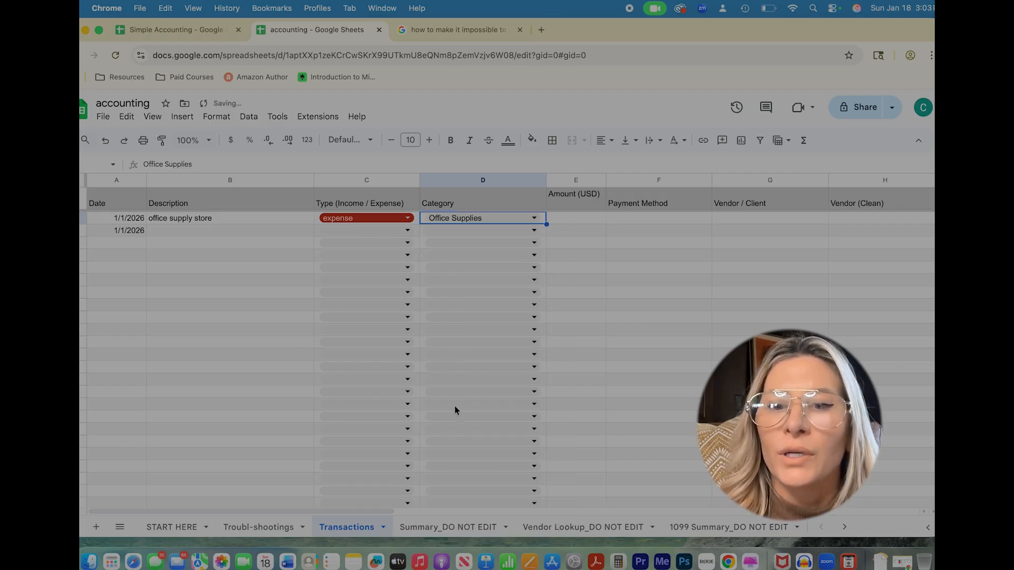
scroll(722, 529, "right", 5)
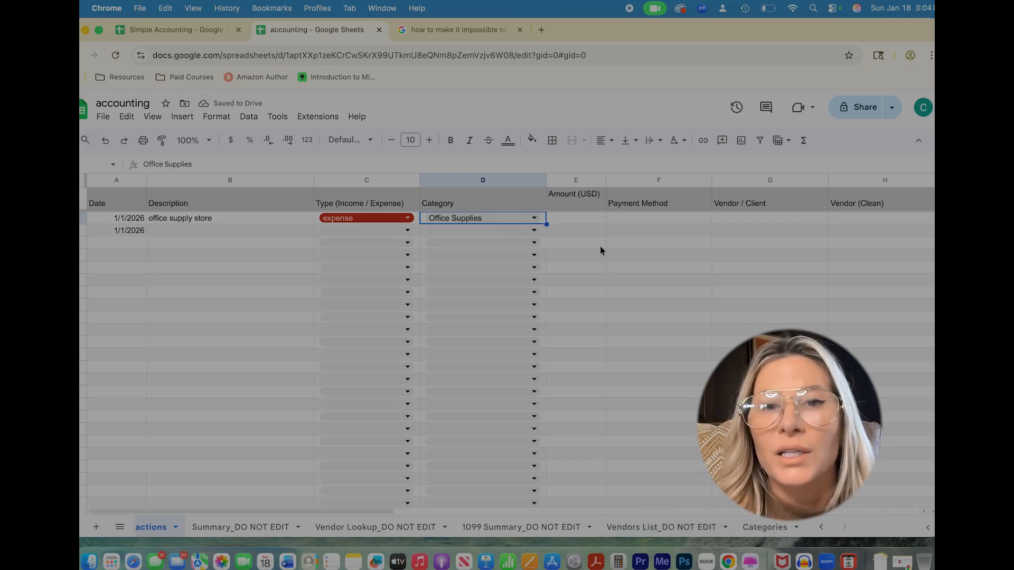
left_click(573, 221)
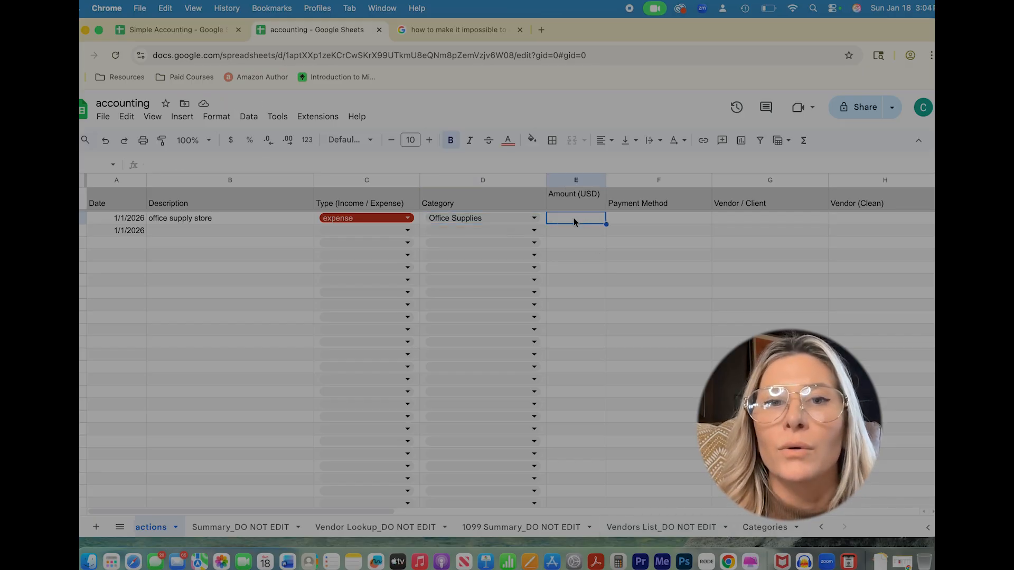
- Look through the category options offered for the first transaction, down to the Clipstore income entries, keeping its current choice
double_click(525, 214)
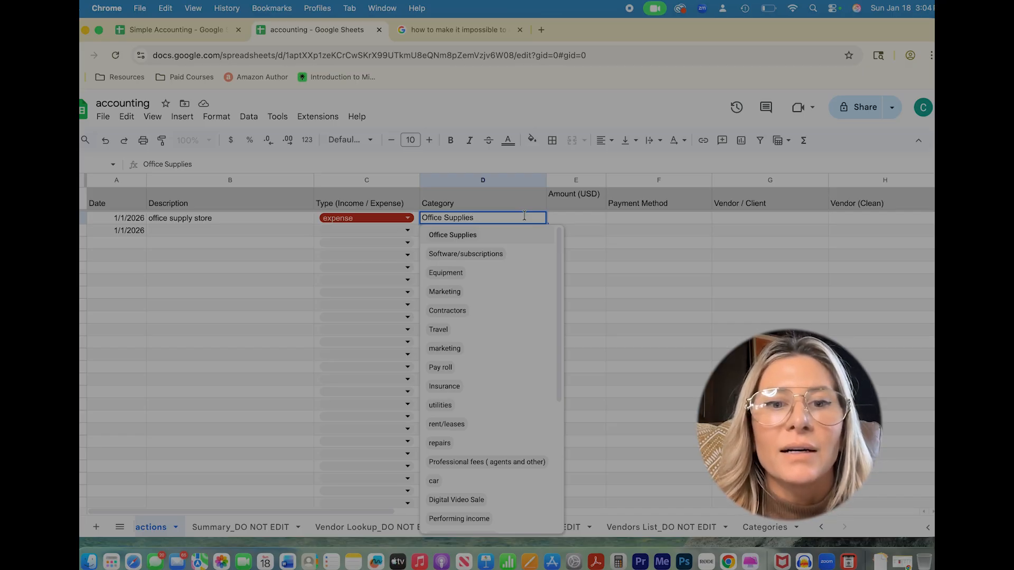
scroll(530, 348, "down", 5)
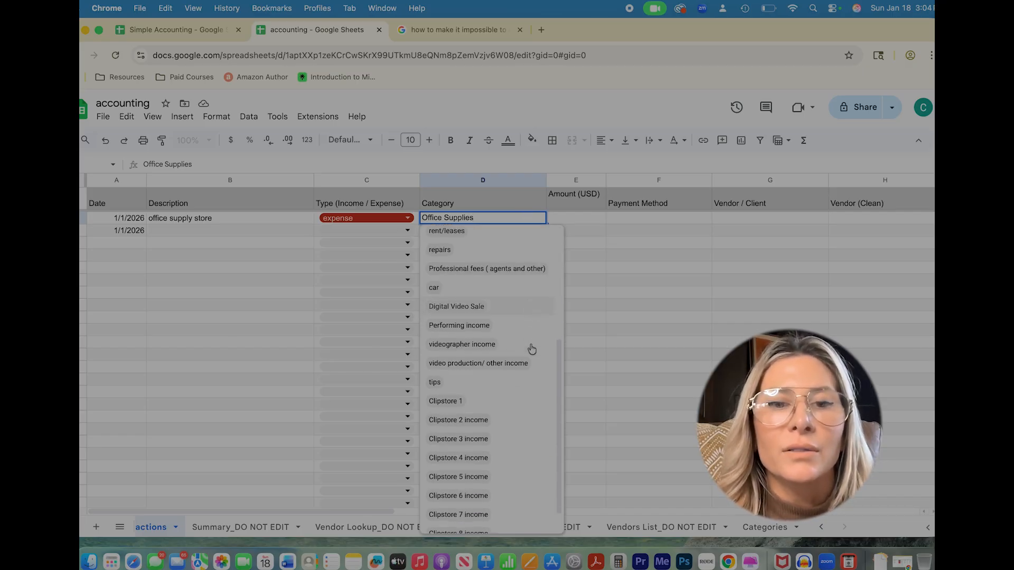
scroll(532, 349, "down", 1)
scroll(532, 350, "up", 6)
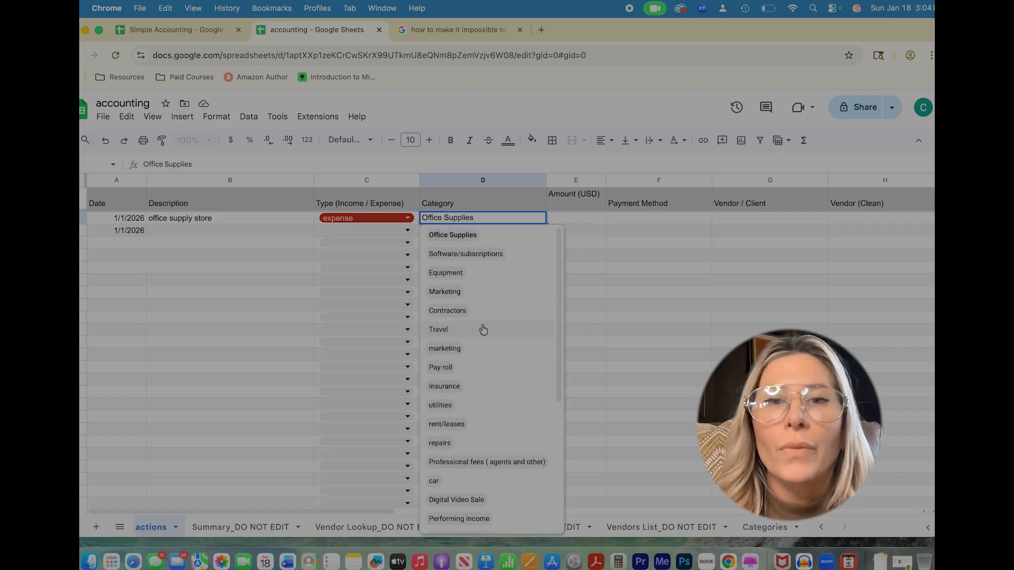
left_click(661, 345)
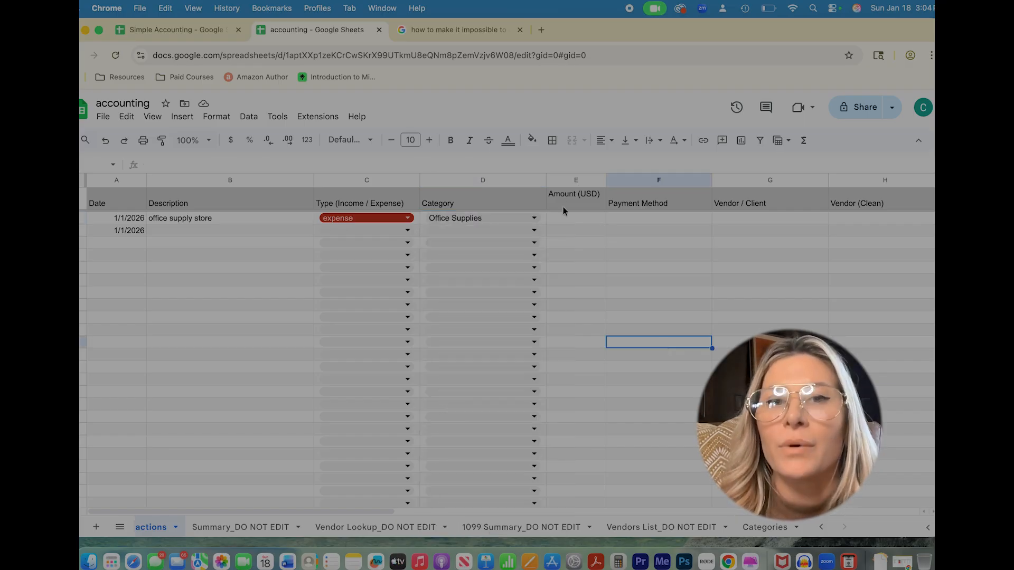
- Enter 17.76 as the amount of the office supply store transaction
left_click(570, 221)
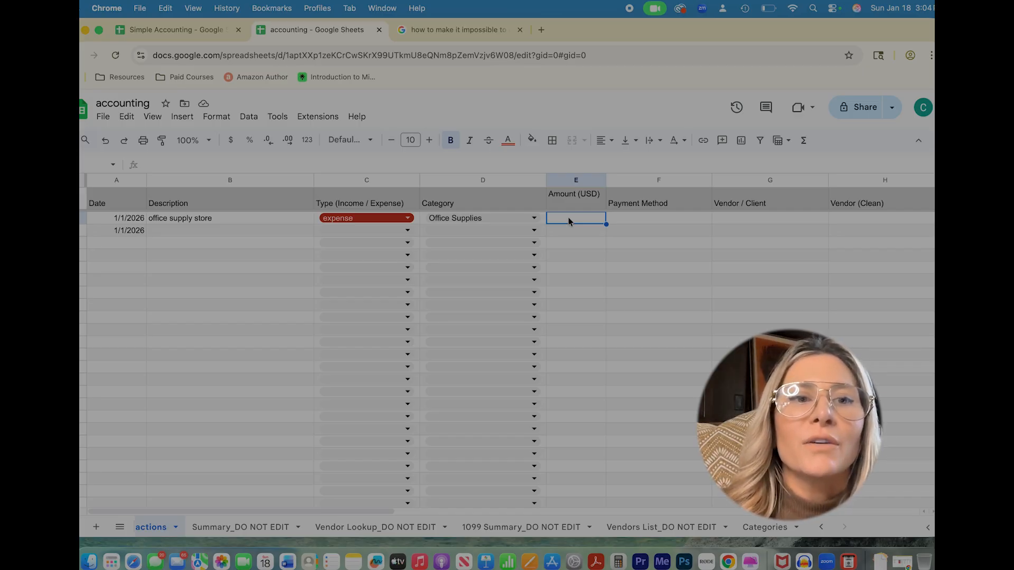
left_click(179, 222)
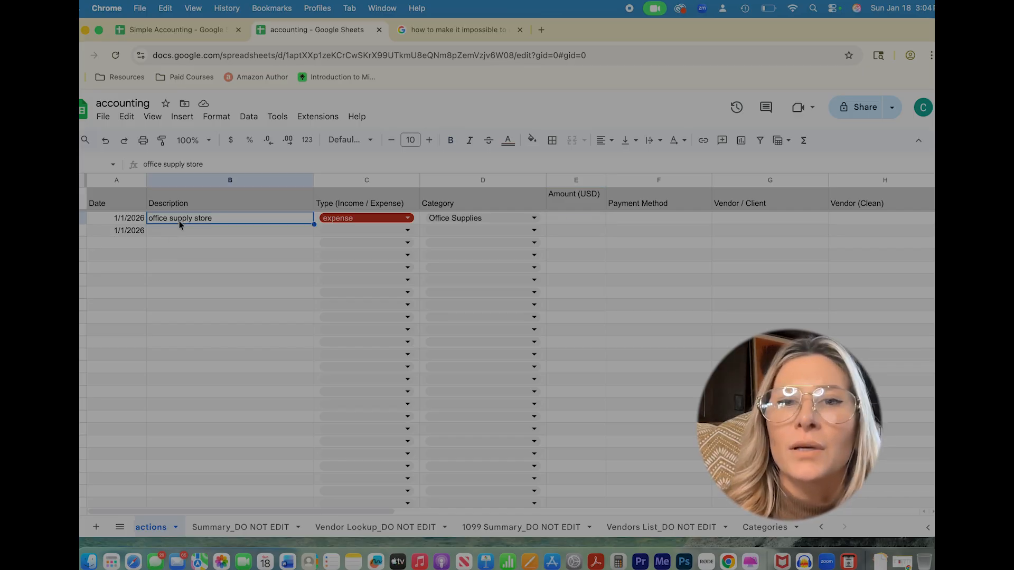
key("Right")
key("Right")
key("Right")
key("Right")
key("Left")
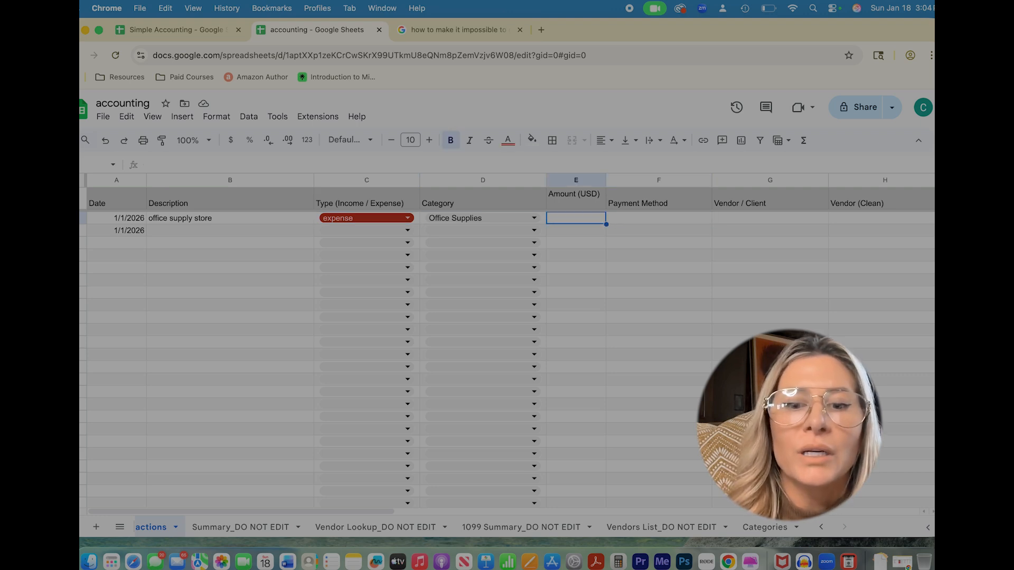
type("1")
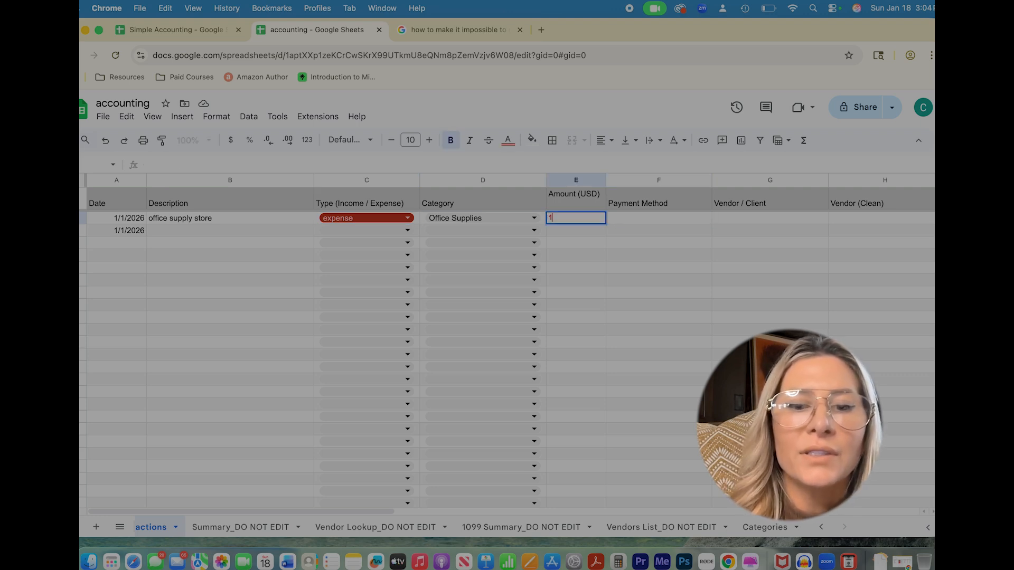
type("7.76")
key("Tab")
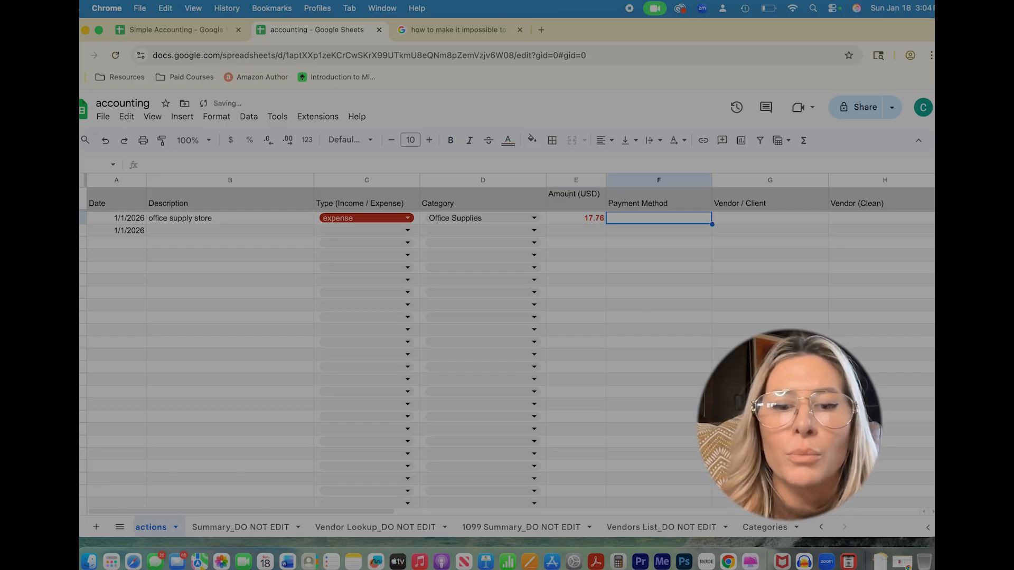
- Set the first transaction's payment method to credit card and its vendor to officejunk yard
type("credit card")
key("Tab")
type("office")
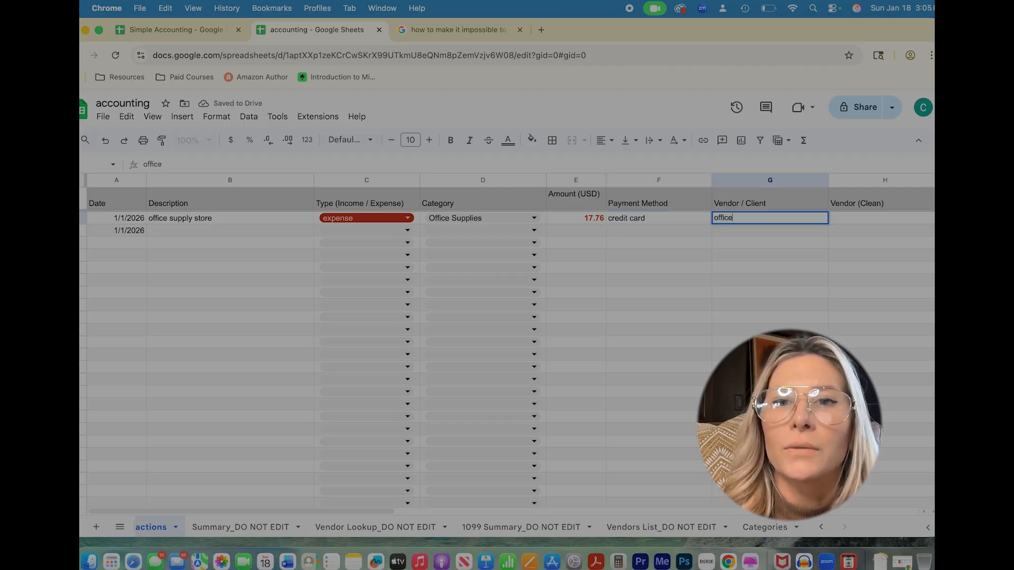
type("juc")
type("k")
type(" yard")
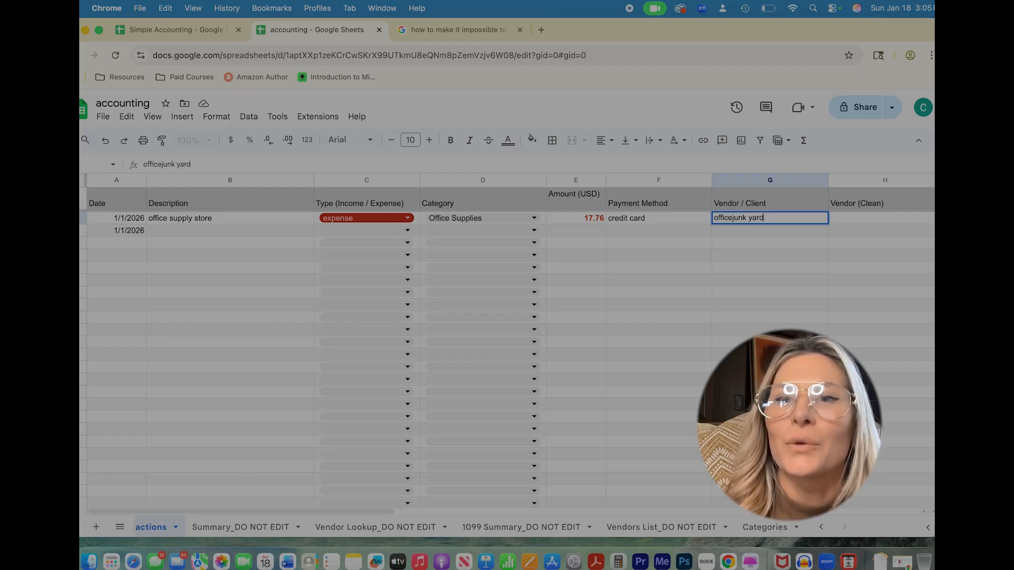
key("Tab")
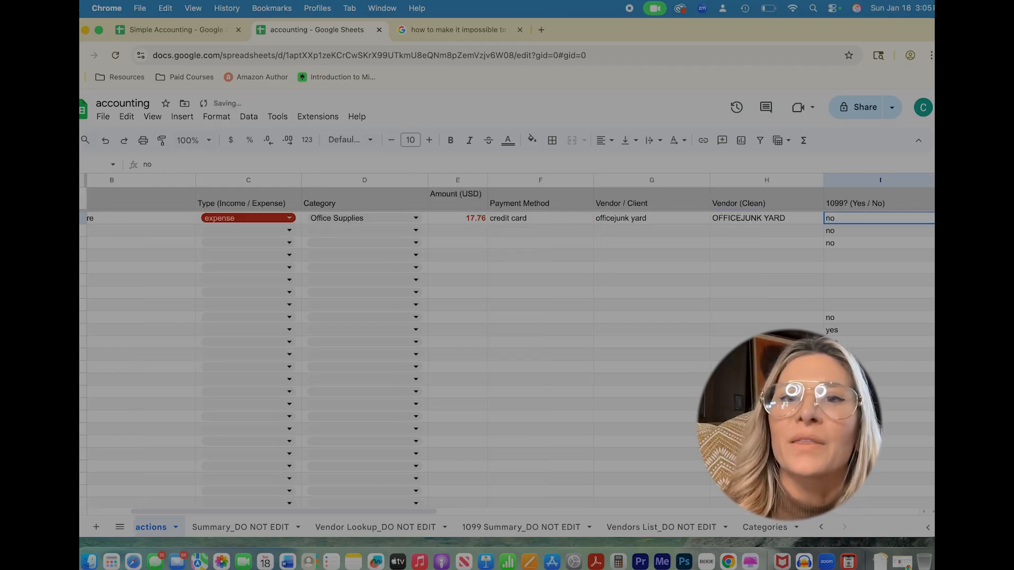
- Examine the first transaction's Vendor / Client entry, its Vendor (Clean) counterpart and the rest of the Vendor (Clean) column
left_click(652, 218)
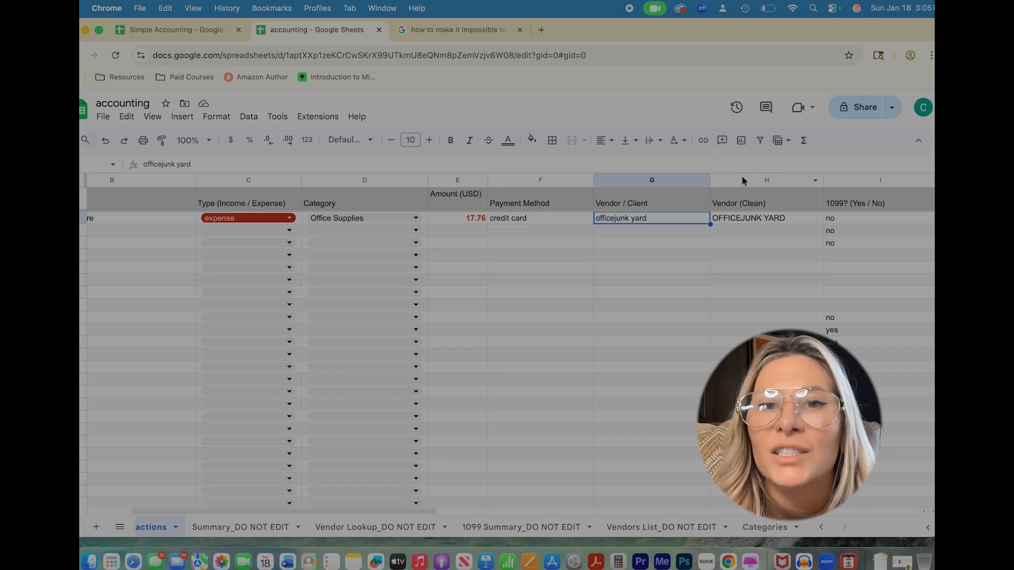
left_click(721, 219)
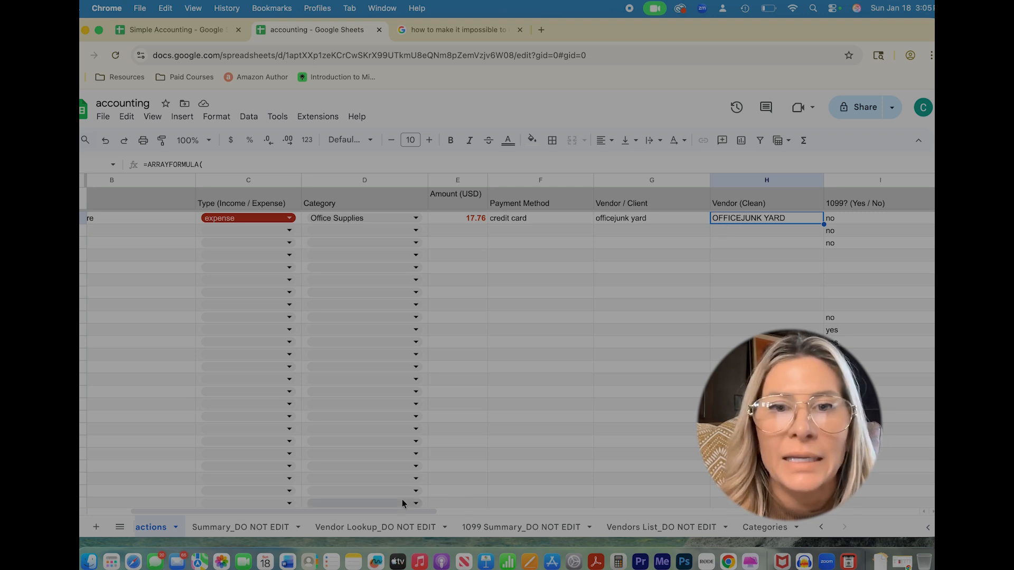
scroll(722, 294, "left", 3)
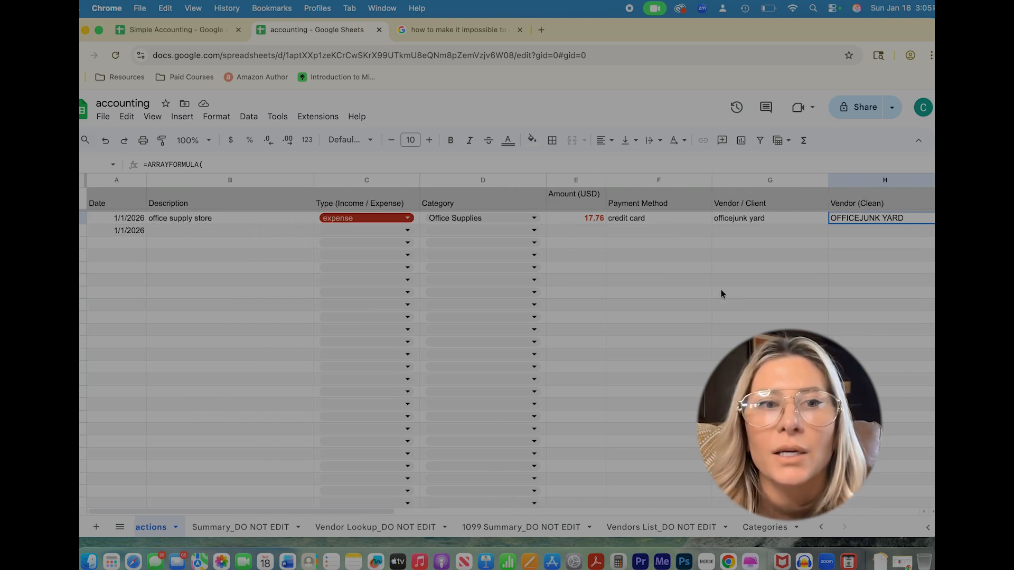
key("super+a")
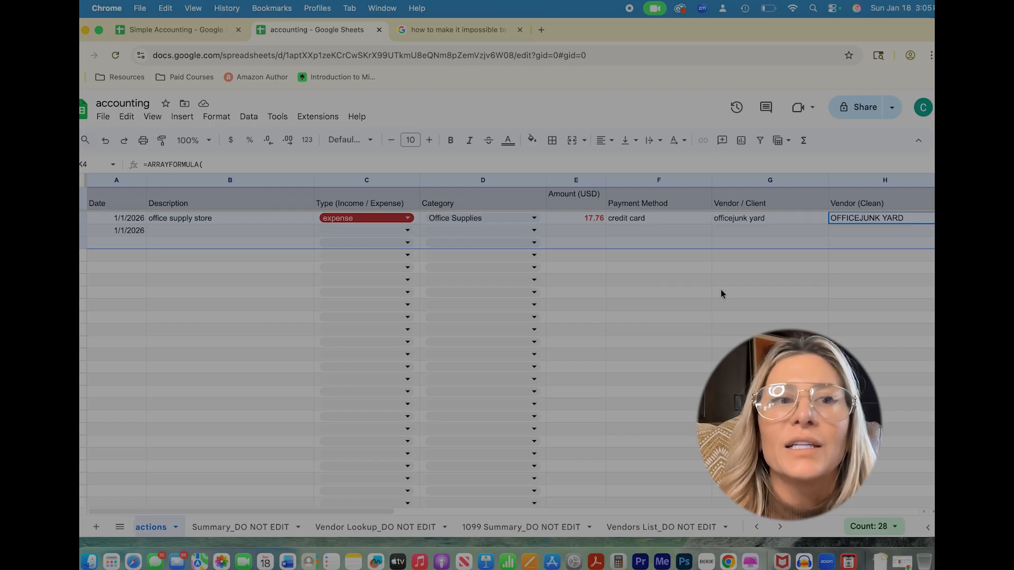
left_click(662, 403)
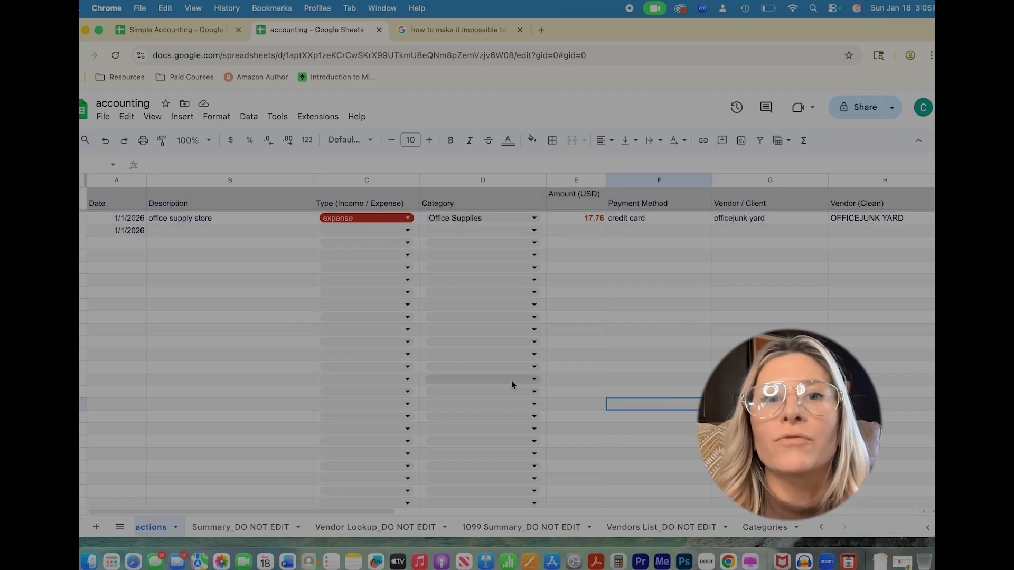
scroll(511, 380, "right", 1)
scroll(512, 384, "right", 3)
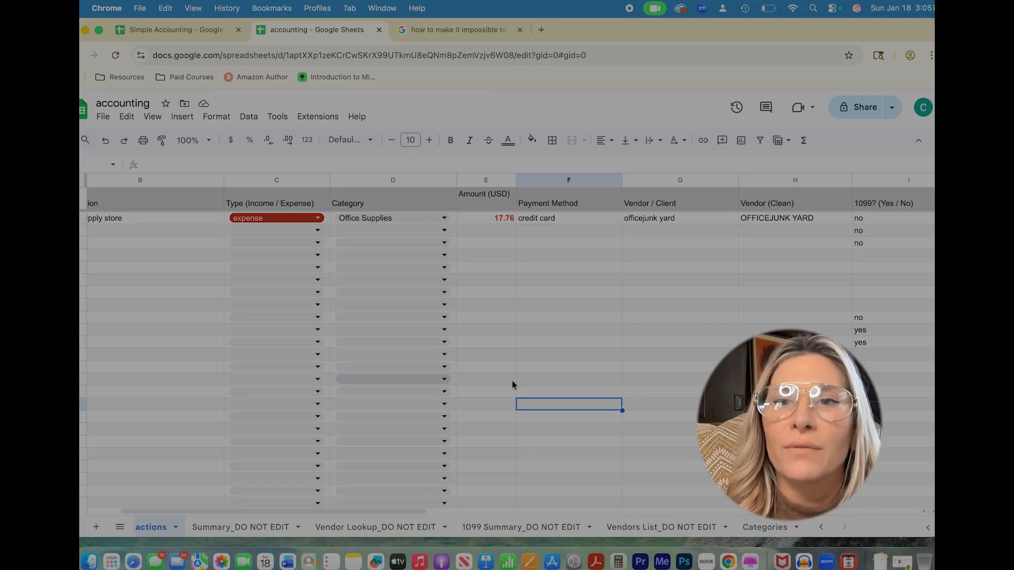
left_click(772, 180)
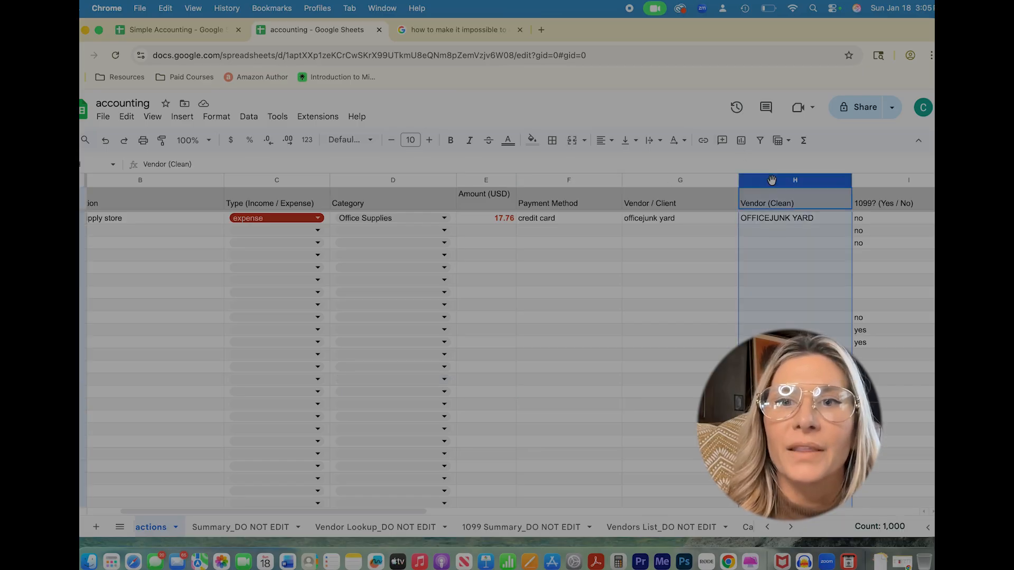
left_click(756, 235)
double_click(753, 233)
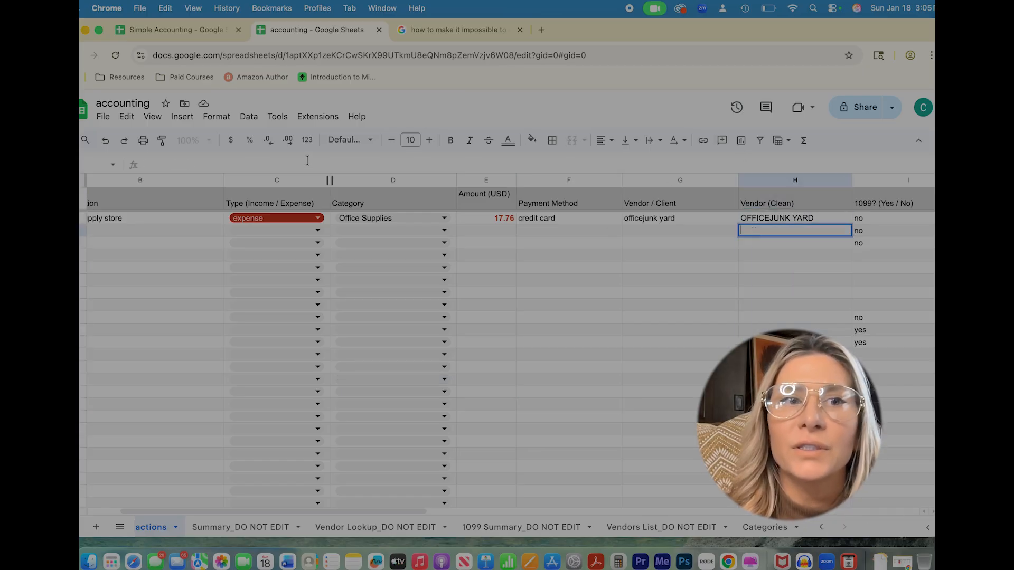
- Open the ARRAYFORMULA in the first transaction's Vendor (Clean) cell and insert an H13 reference after its opening bracket
type("=ARRAYFORMULA(   IF(G2:G=\"\",\"\",     UPPER(TRIM(CLEAN(SUBSTITUTE(G2:G,CHAR(160),\" \"))))   ) )")
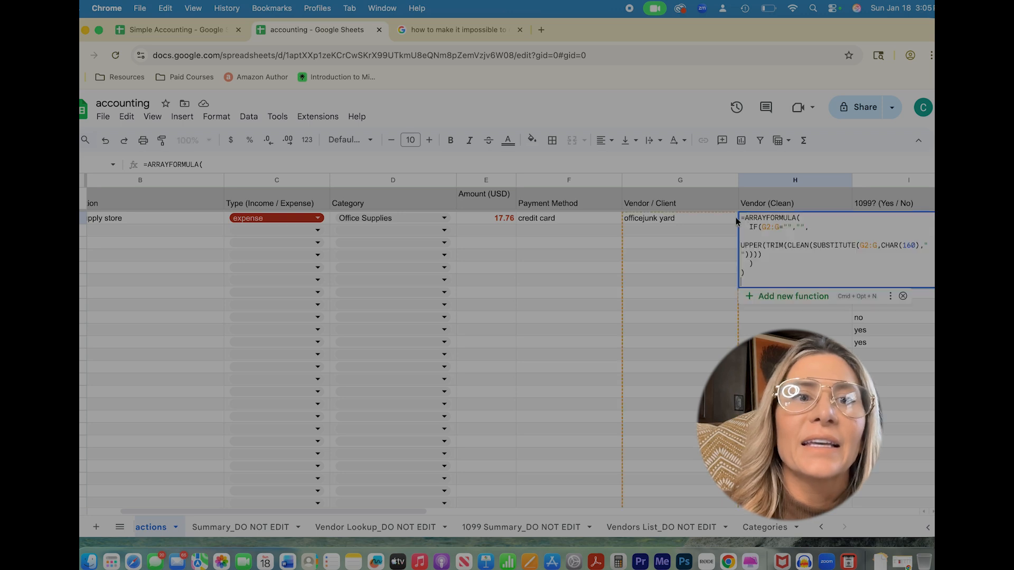
left_click(235, 165)
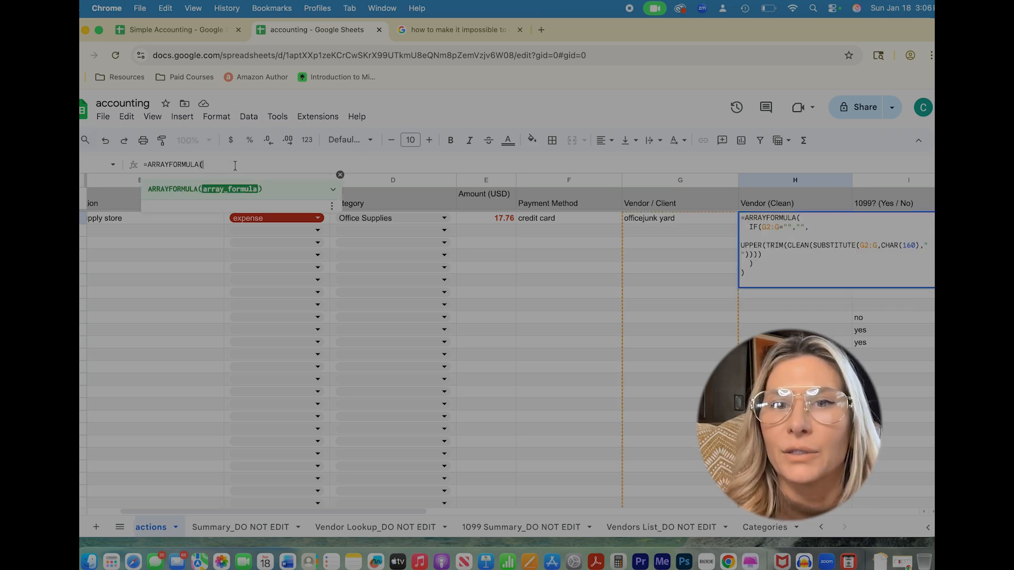
left_click(666, 379)
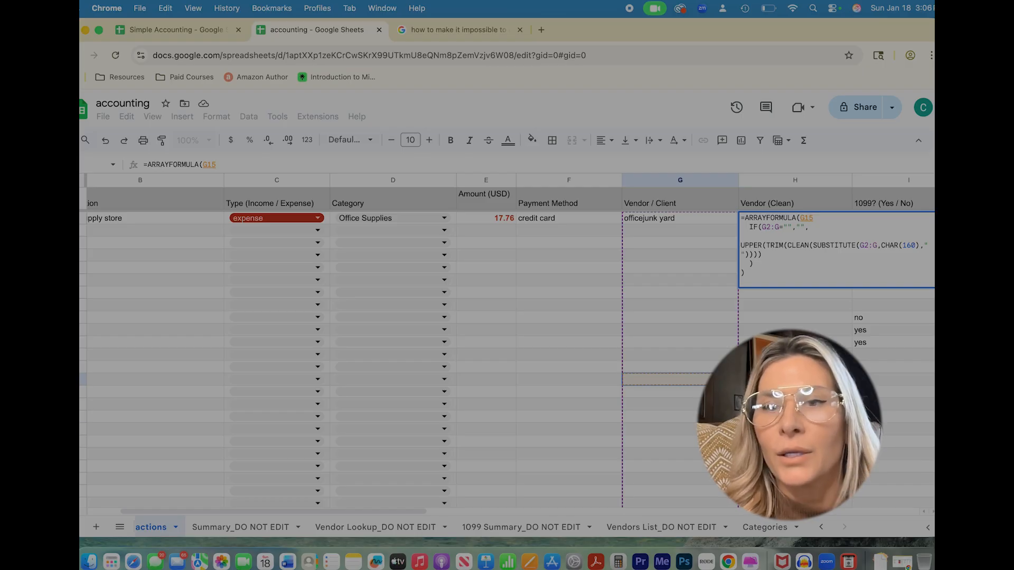
left_click(629, 342)
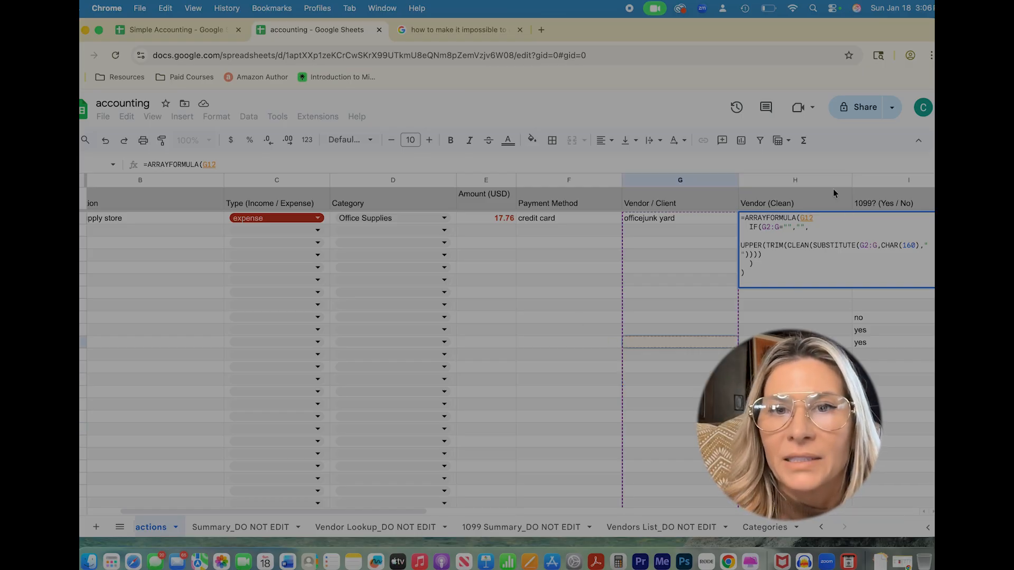
key("Right")
key("Down")
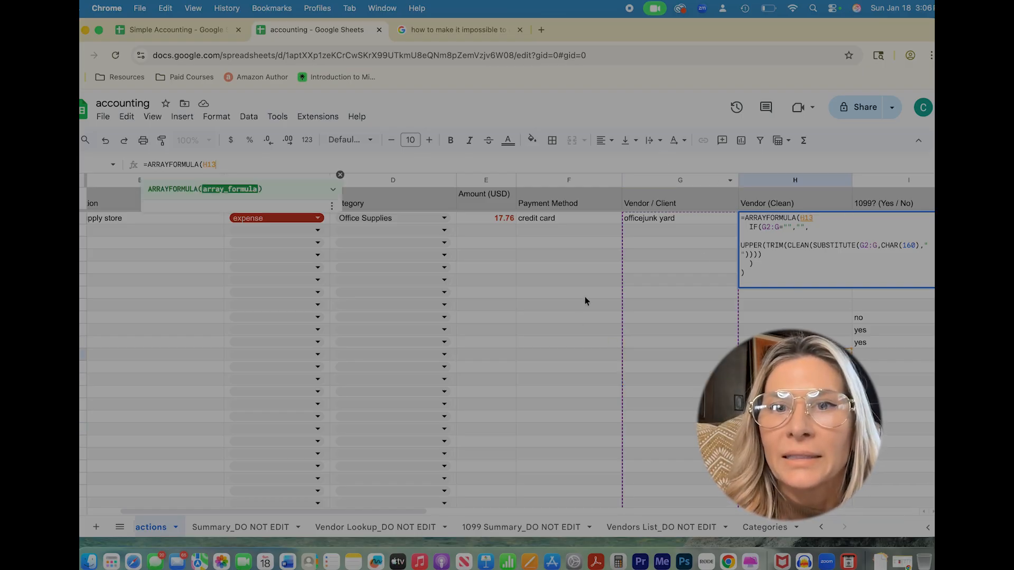
left_click(593, 317)
left_click(788, 218)
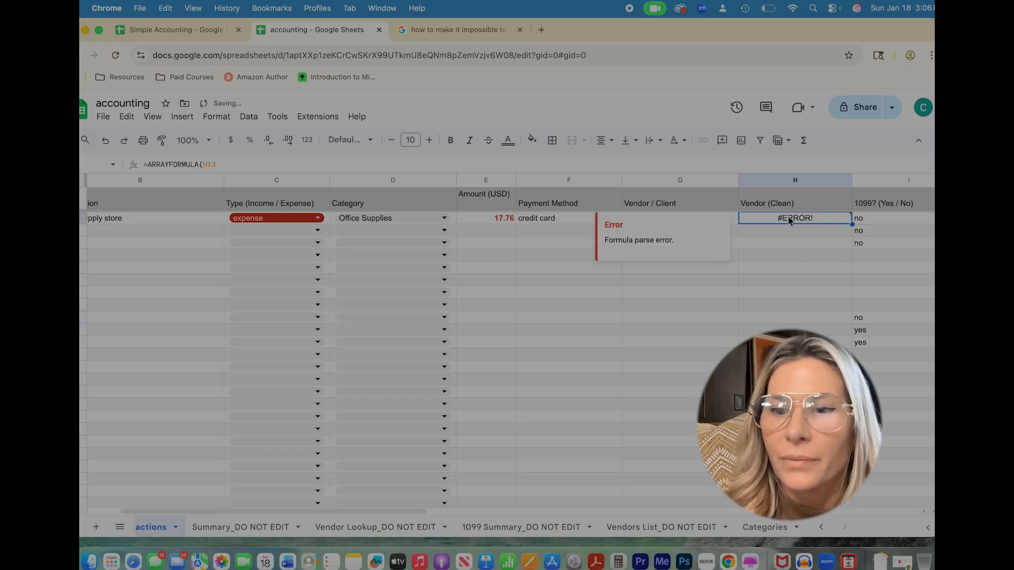
double_click(788, 218)
left_click(770, 245)
key("Return")
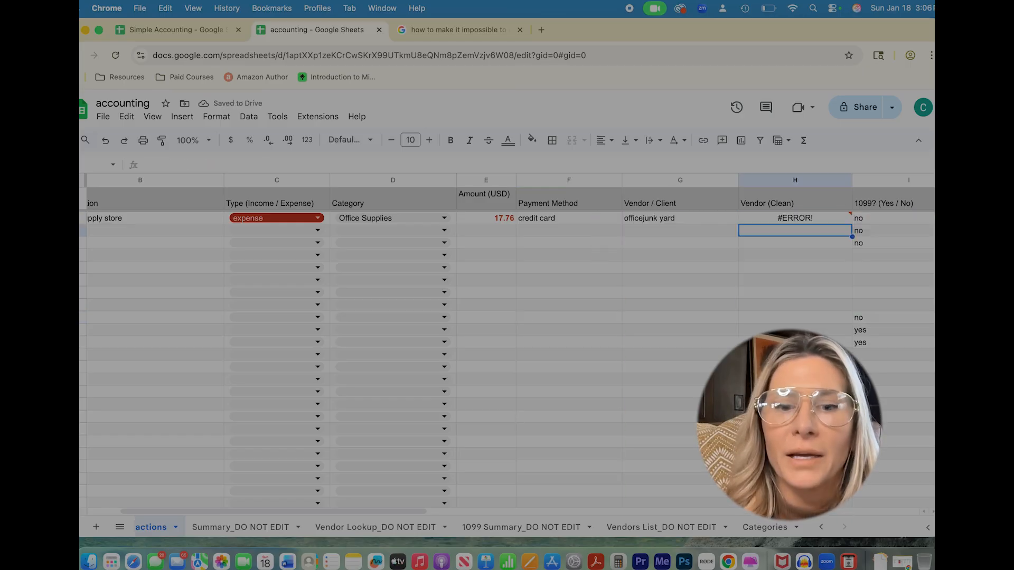
- Replace the first transaction's Vendor / Client entry with officejunk
left_click(677, 214)
type("office")
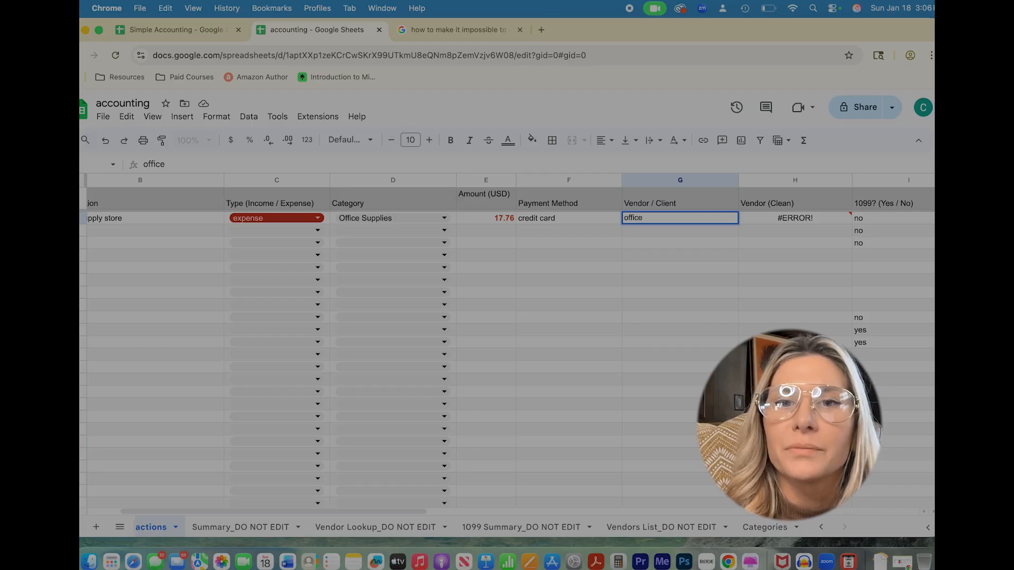
type(" yard")
key("BackSpace")
key("BackSpace")
key("BackSpace")
key("BackSpace")
key("BackSpace")
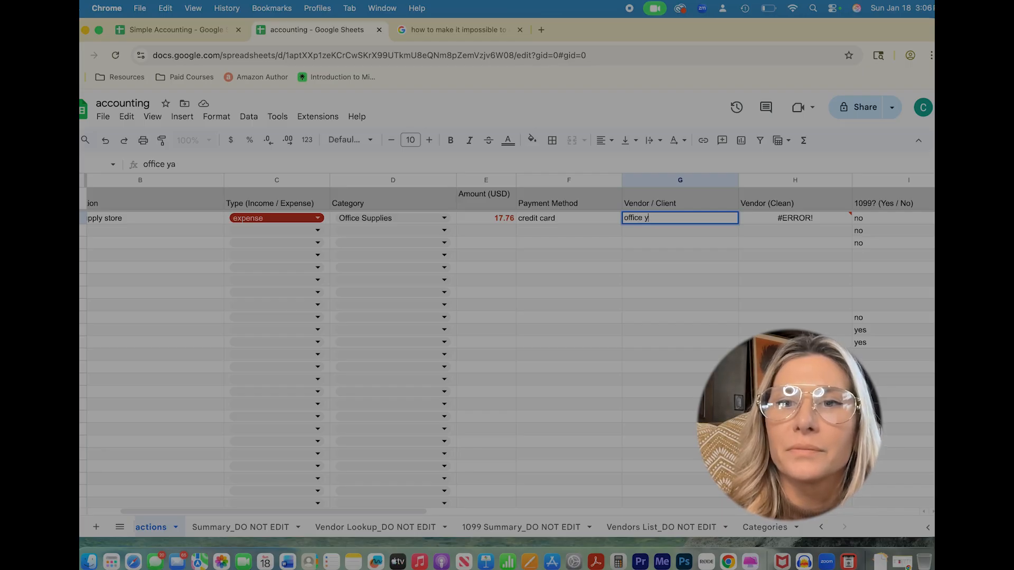
type("junk")
key("Return")
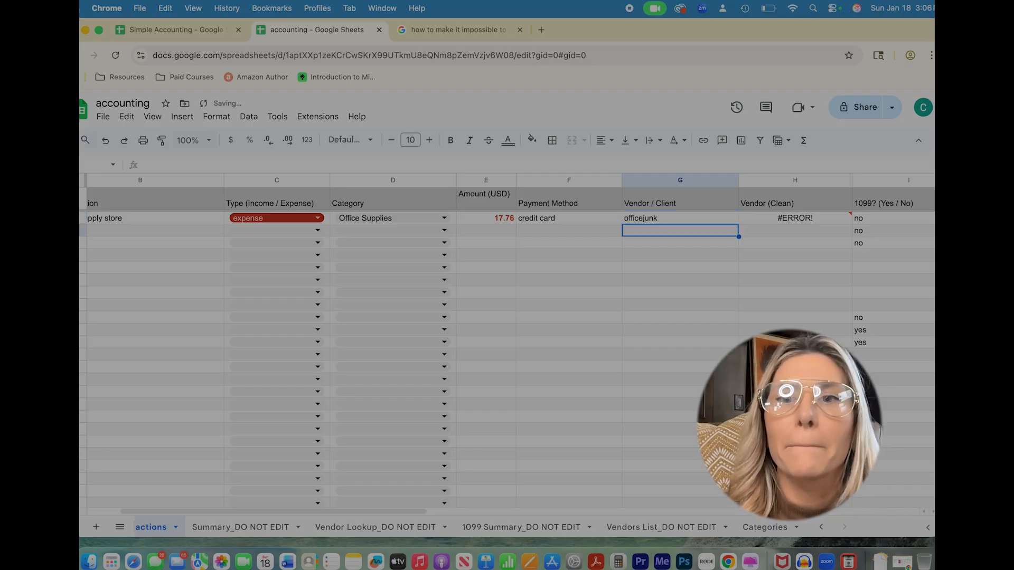
- Recheck the formula behind the first transaction's Vendor (Clean) cell without editing it
left_click(781, 222)
double_click(763, 231)
double_click(747, 221)
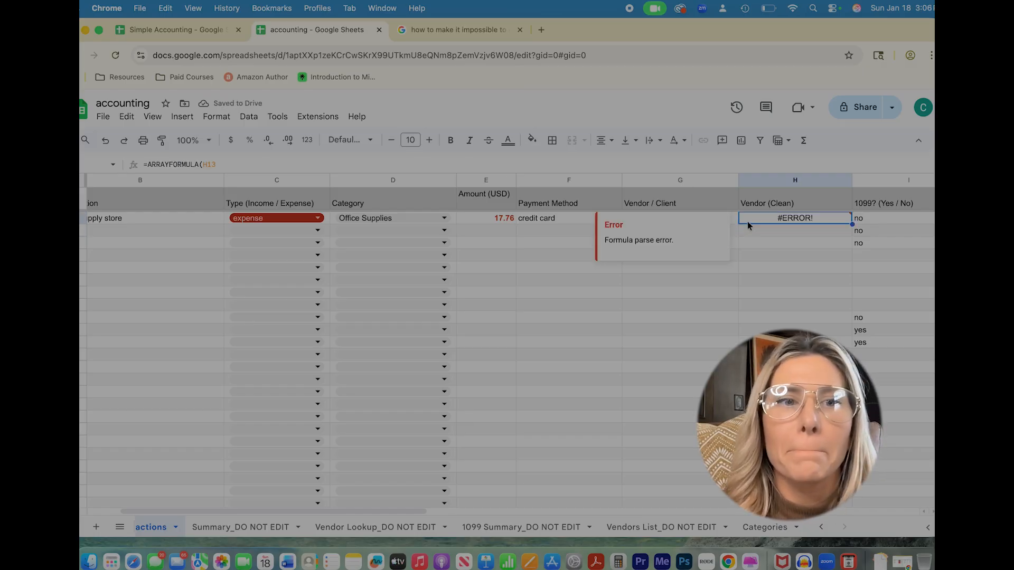
left_click(408, 165)
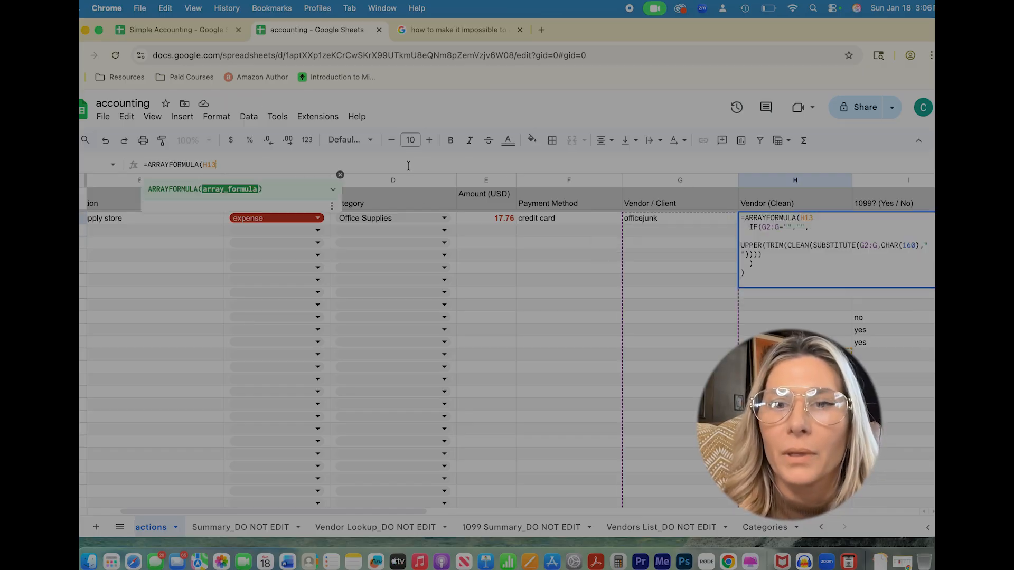
key("Return")
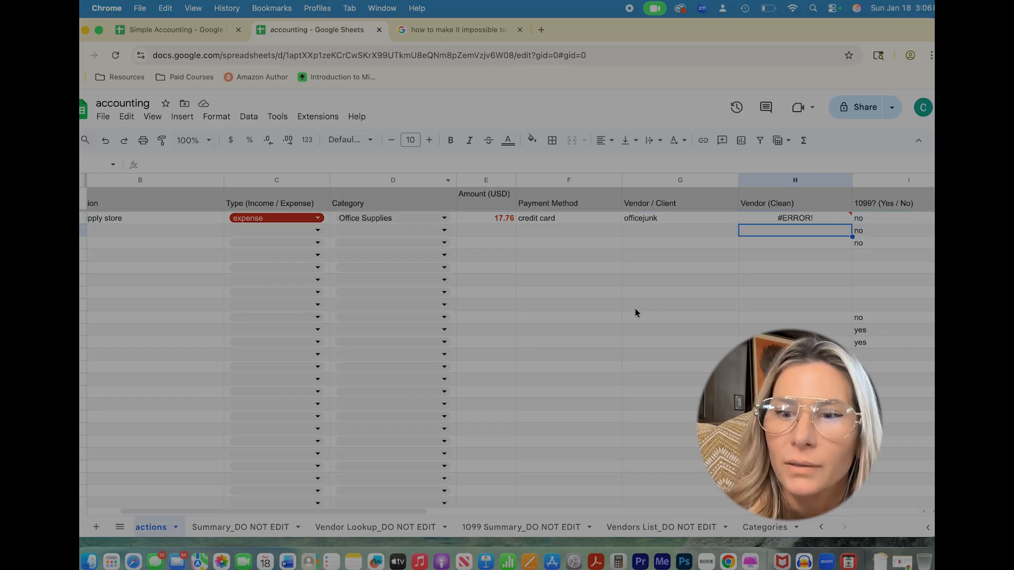
- Clear the formula from the first transaction's Vendor (Clean) cell
left_click(766, 219)
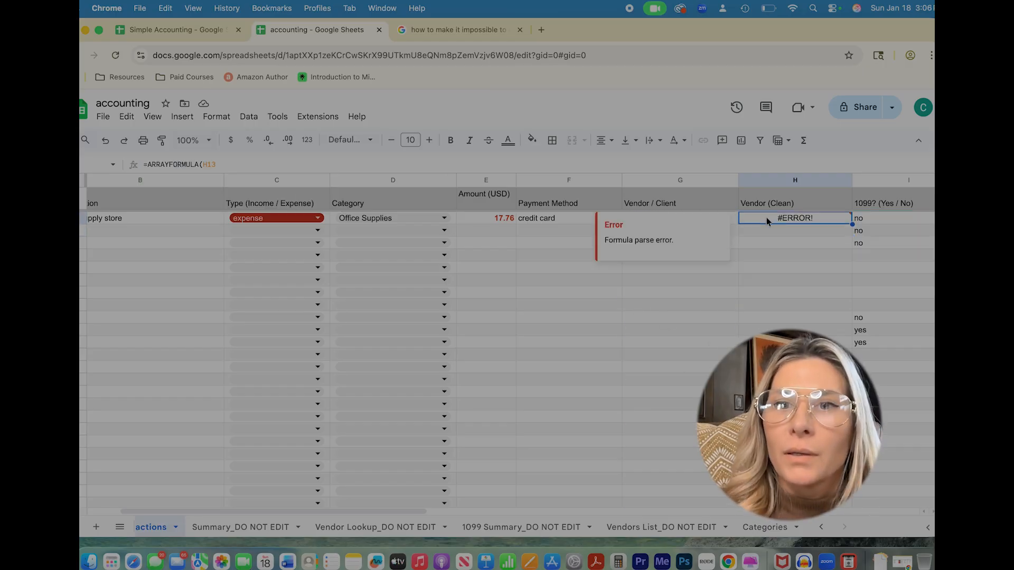
key("Delete")
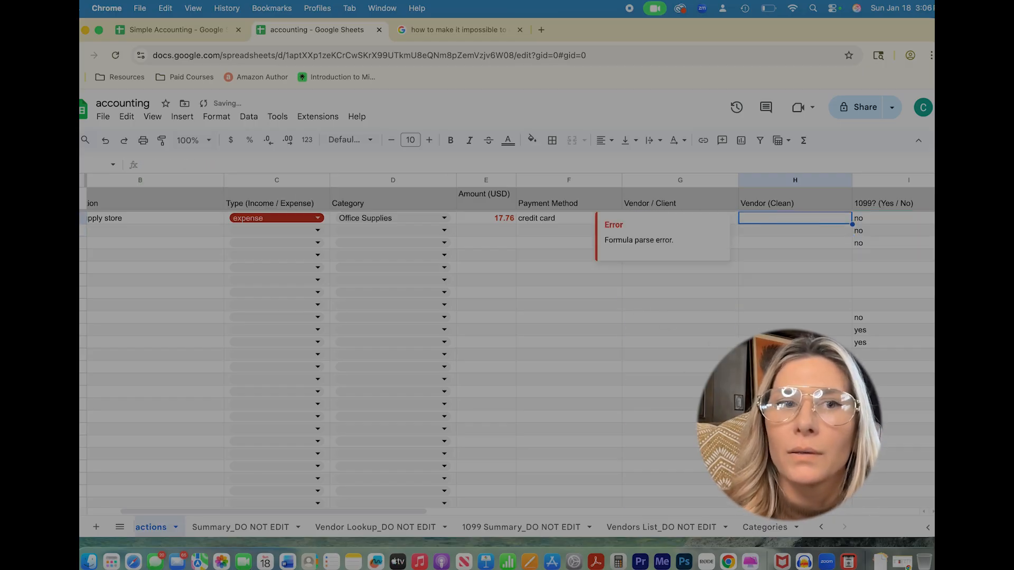
left_click(801, 258)
left_click(769, 220)
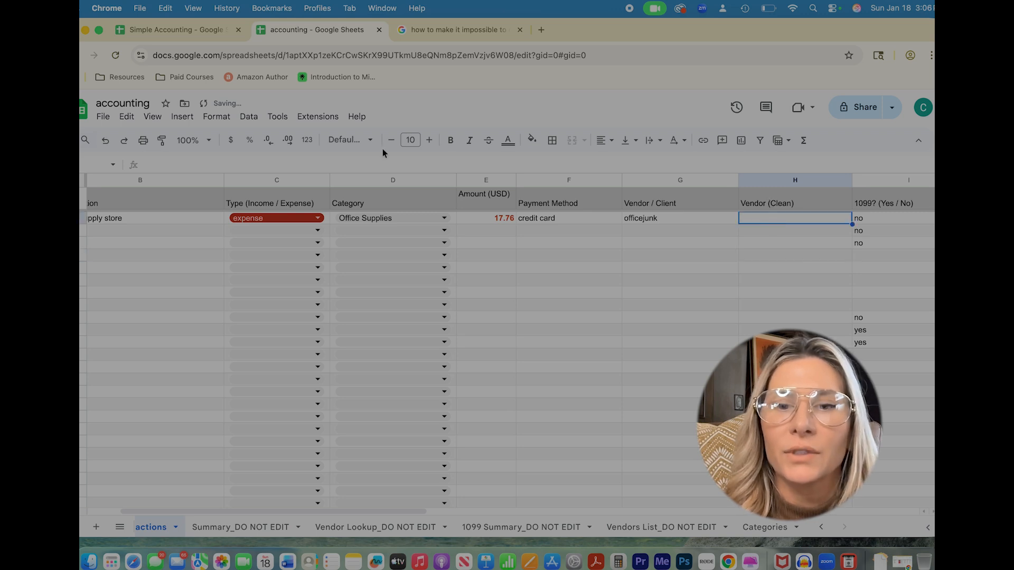
- Try pasting the clipboard content as the first transaction's Vendor (Clean) formula, and undo the paste
left_click(379, 166)
key("super+v")
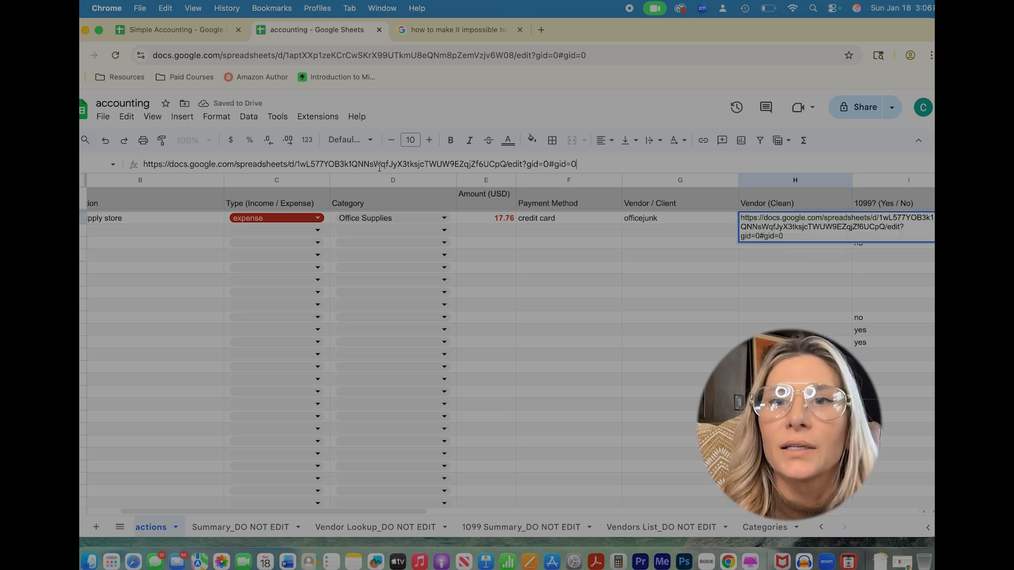
key("super+z")
left_click(748, 293)
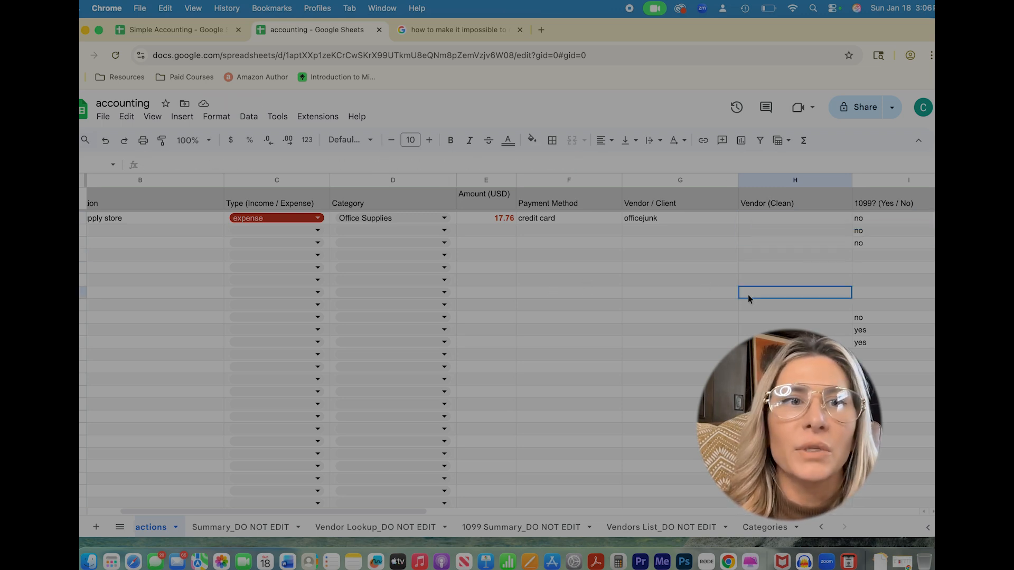
- Copy the full ARRAYFORMULA from the first Vendor (Clean) cell on the original Simple Accounting spreadsheet's Transactions sheet
left_click(185, 31)
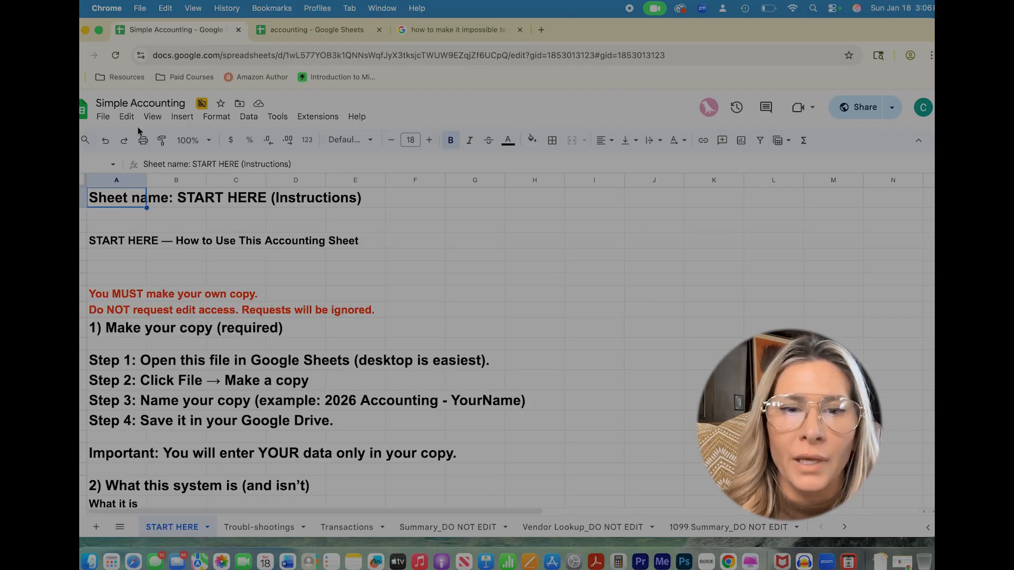
left_click(348, 528)
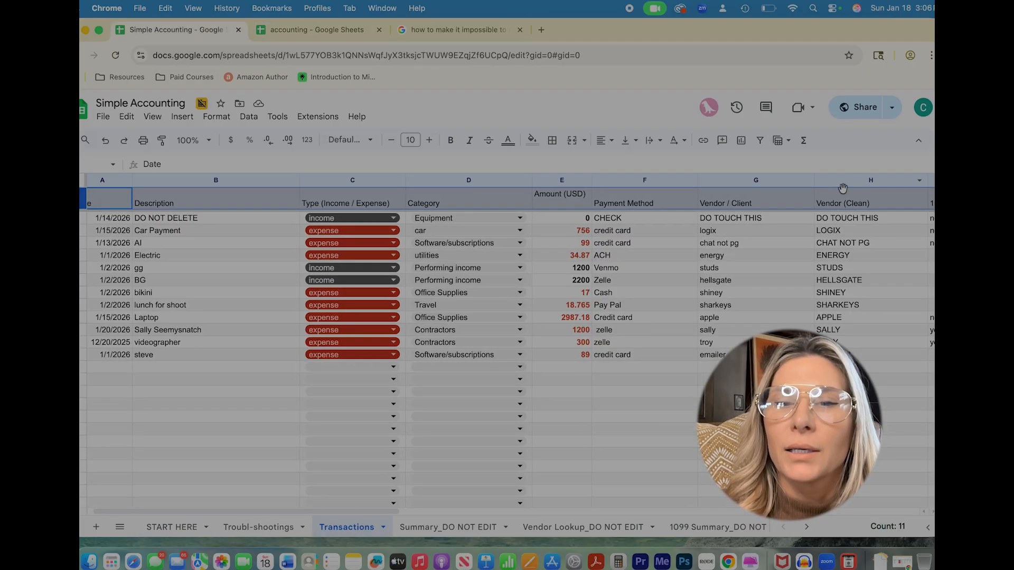
scroll(863, 219, "right", 3)
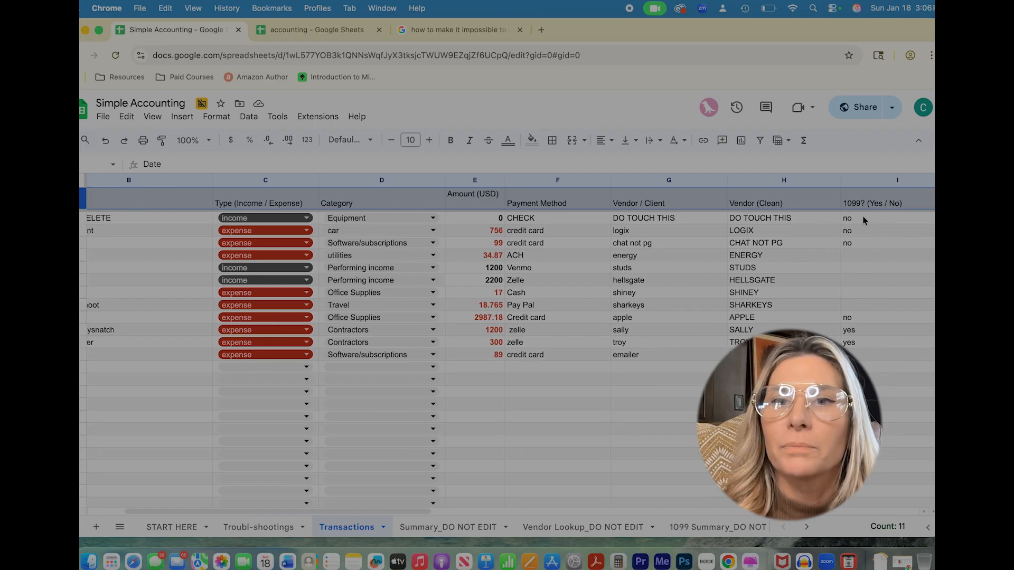
double_click(778, 218)
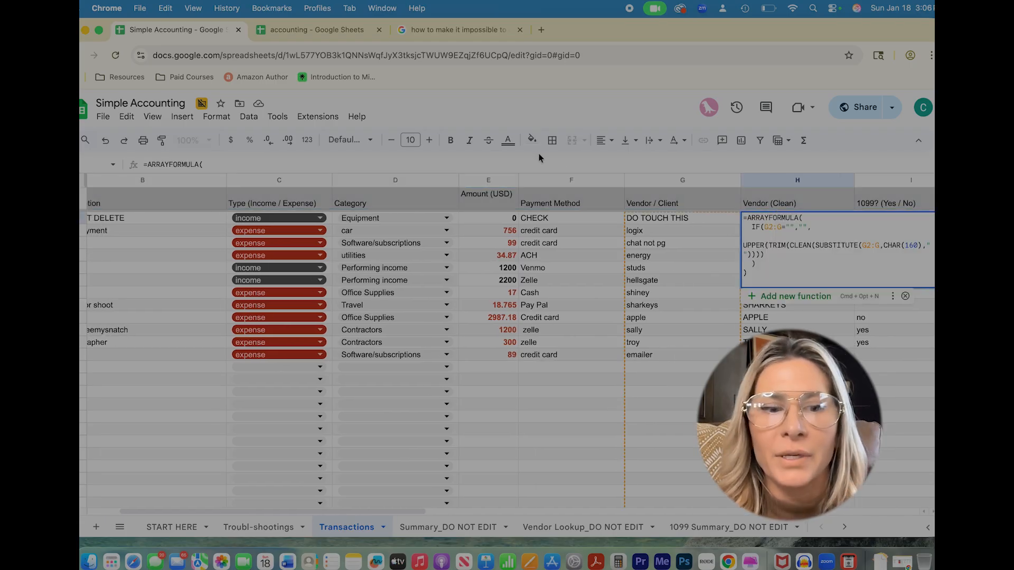
left_click(477, 158)
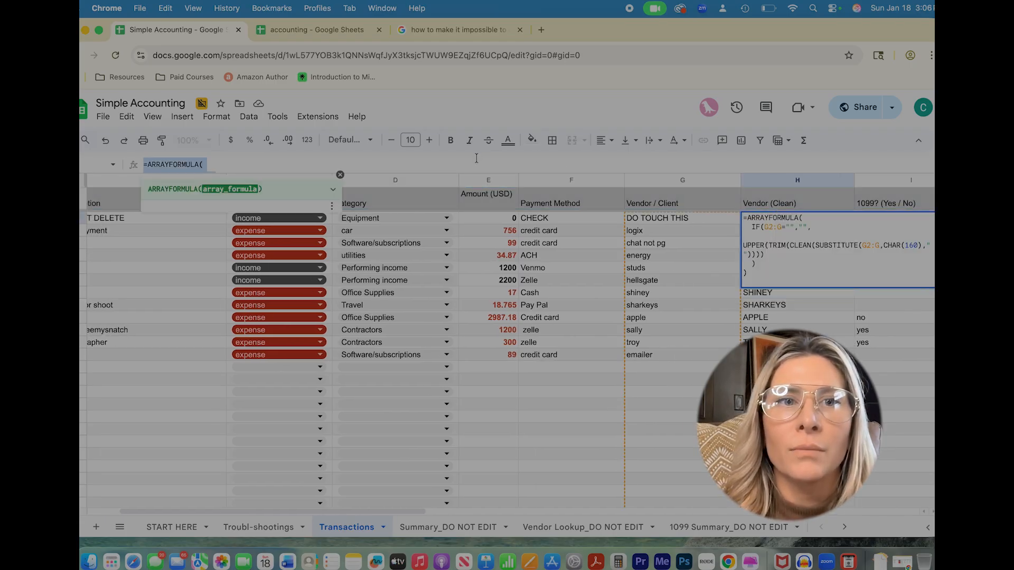
- In the accounting copy, enter =ARRAYFORMULA(IF(G2:G="","",UPPER(TRIM(CLEAN(SUBSTITUTE(G2:G,CHAR(160)," ")))))) in the first transaction's Vendor (Clean) cell
left_click(293, 34)
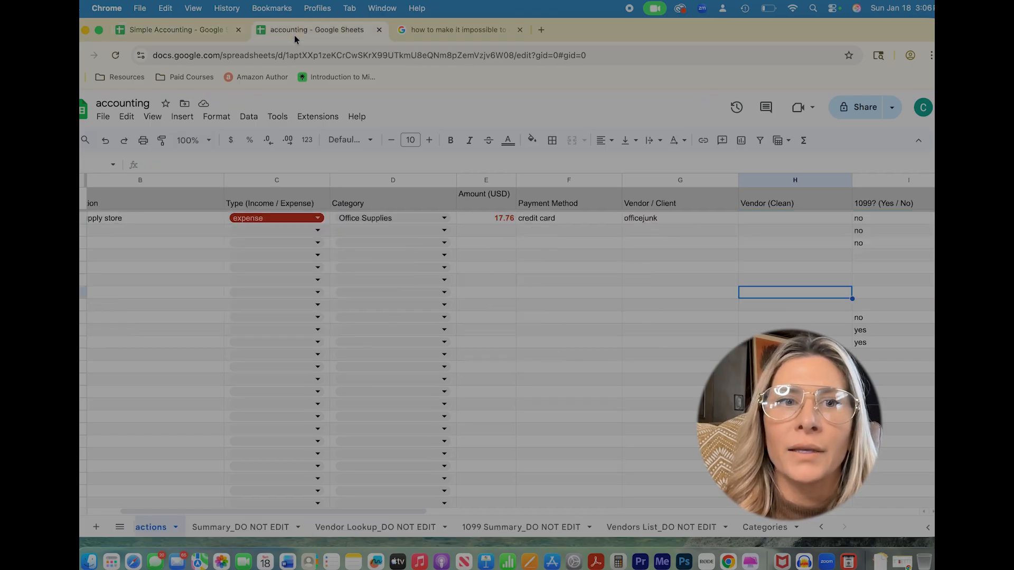
left_click(767, 218)
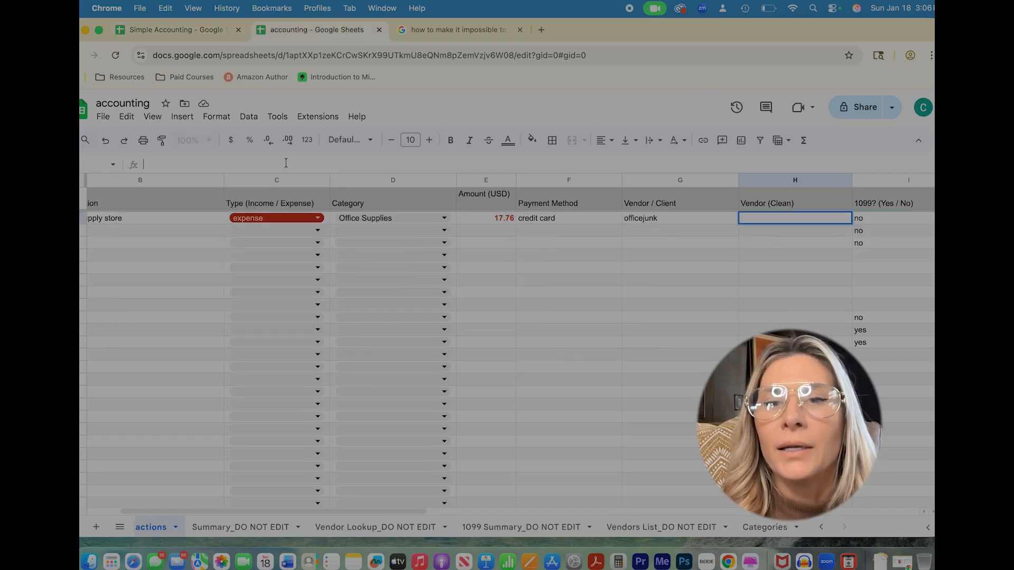
type("=ARRAYFORMULA(   IF(G2:G=\"\",\"\",     UPPER(TRIM(CLEAN(SUBSTITUTE(G2:G,CHAR(160),\" \"))))   ) )")
key("Return")
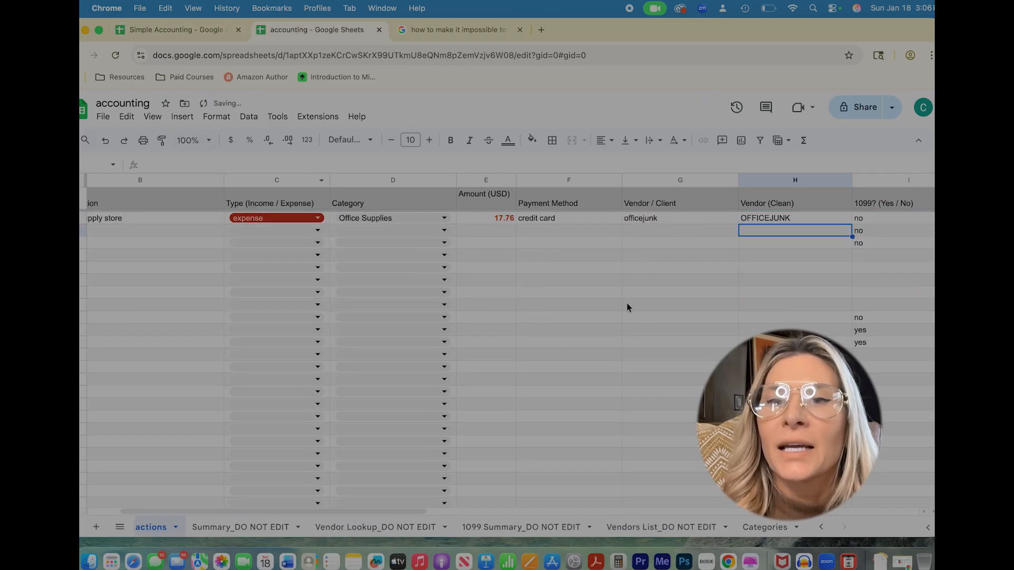
- Review the first transaction's Vendor / Client, Vendor (Clean) and 1099 entries, and look for leftover sample data
scroll(628, 308, "left", 1)
scroll(627, 307, "right", 1)
scroll(628, 308, "left", 1)
scroll(627, 308, "left", 2)
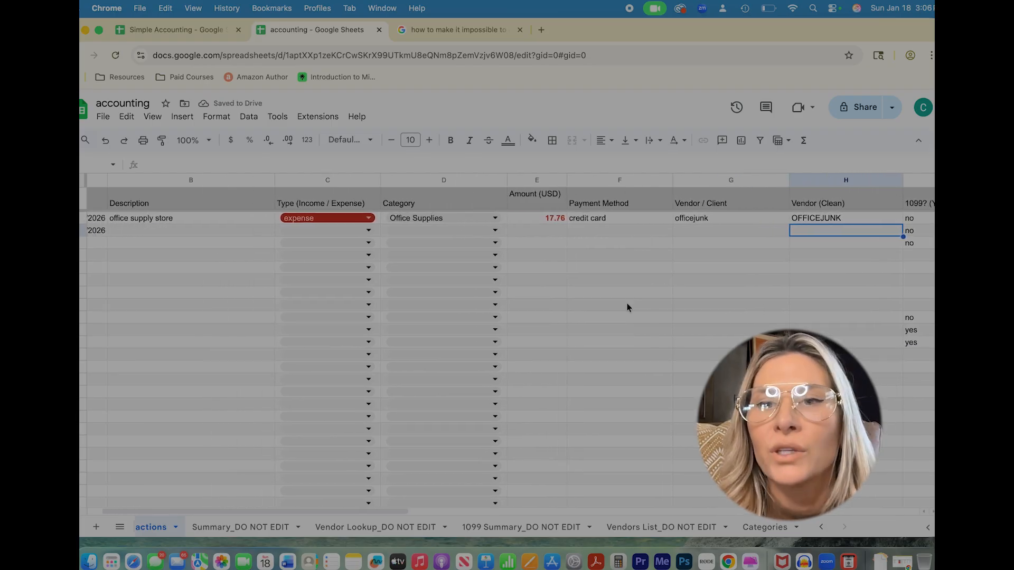
scroll(628, 308, "right", 2)
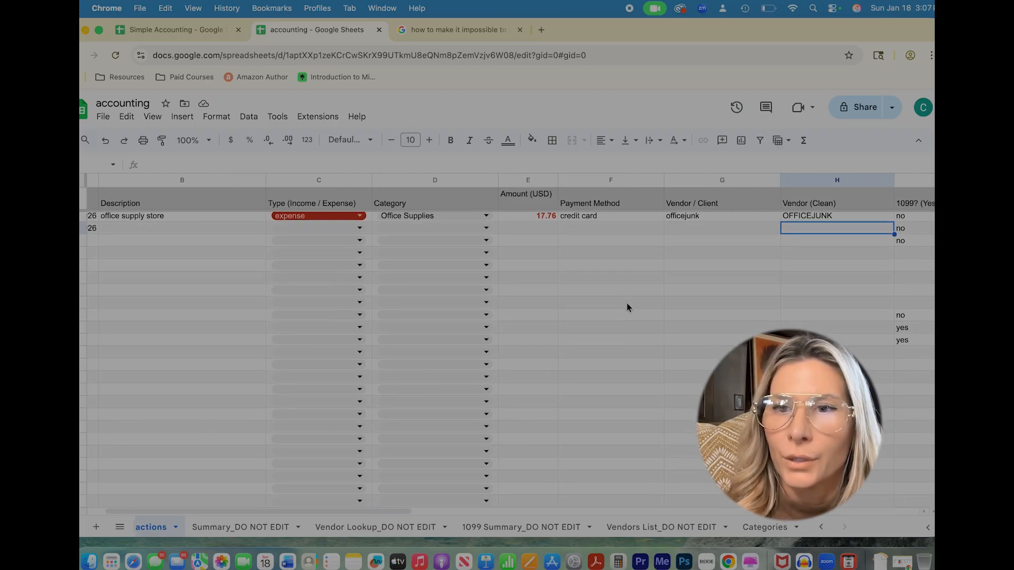
left_click(670, 219)
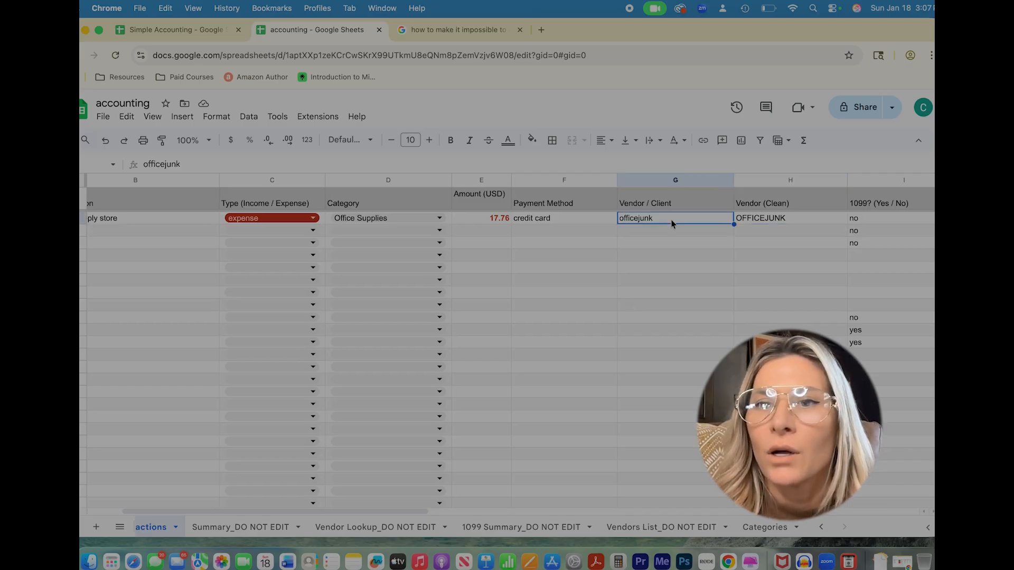
key("Right")
key("Right")
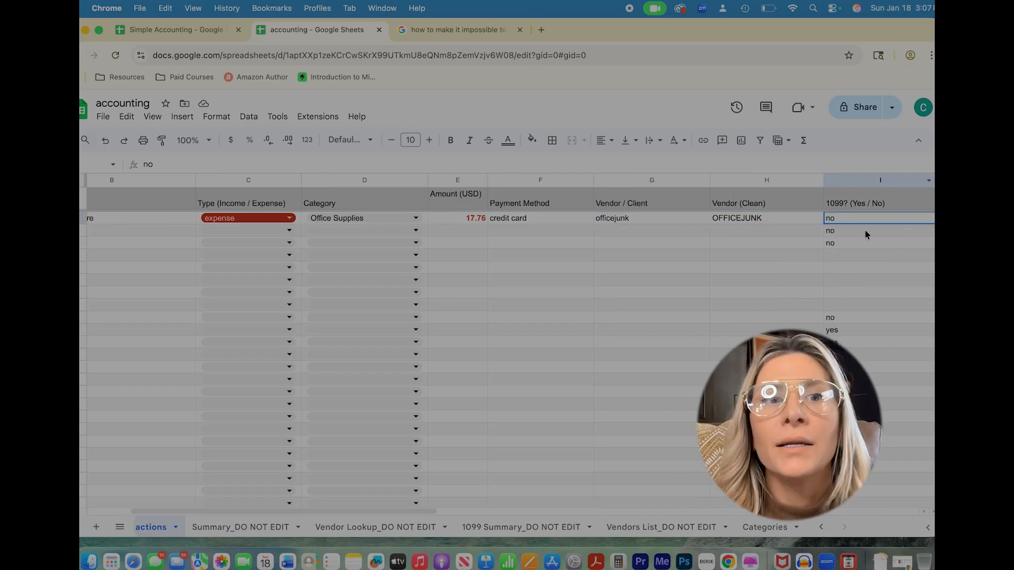
scroll(855, 264, "right", 2)
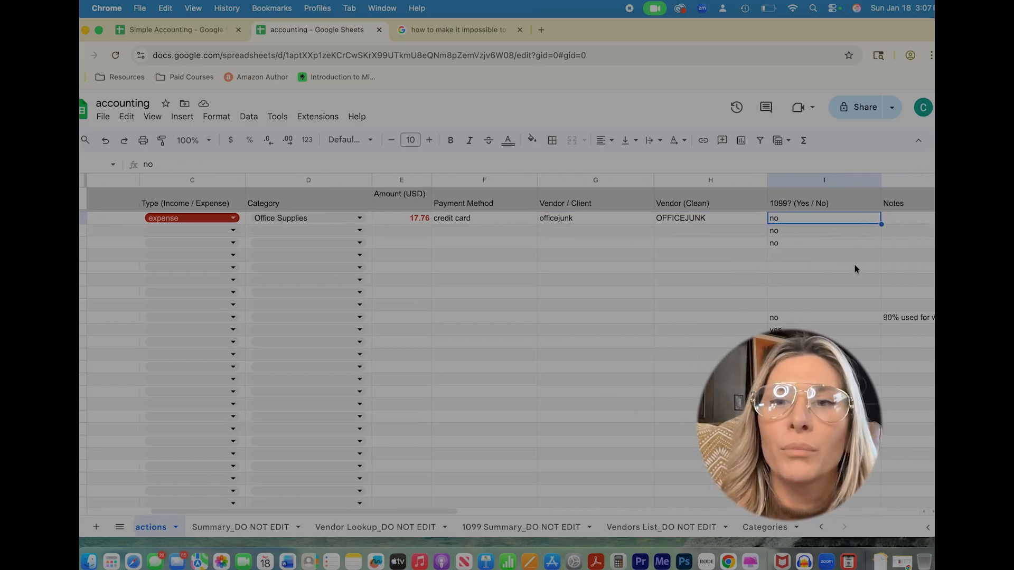
scroll(851, 261, "right", 2)
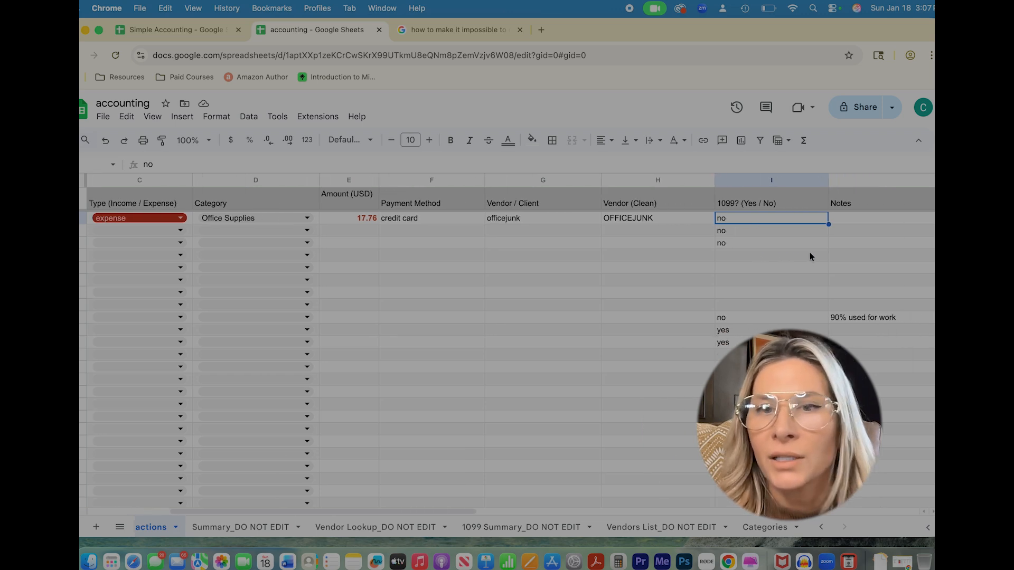
- Clear the leftover 1099 entries in rows 3, 10, 11 and 12, along with the sample note in row 10
left_click(736, 229)
key("BackSpace")
left_click(747, 316)
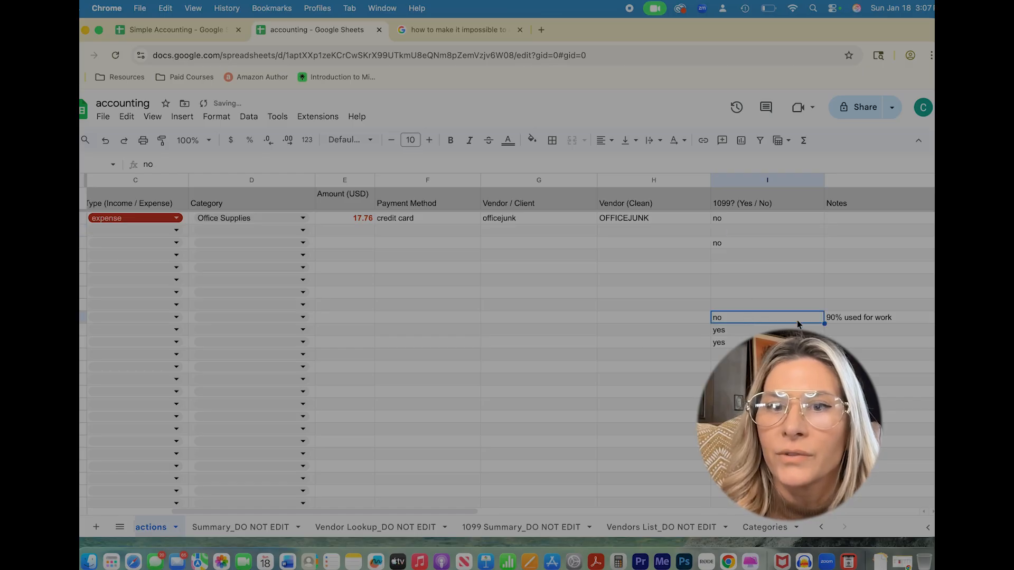
left_click(840, 319)
key("BackSpace")
key("Left")
key("BackSpace")
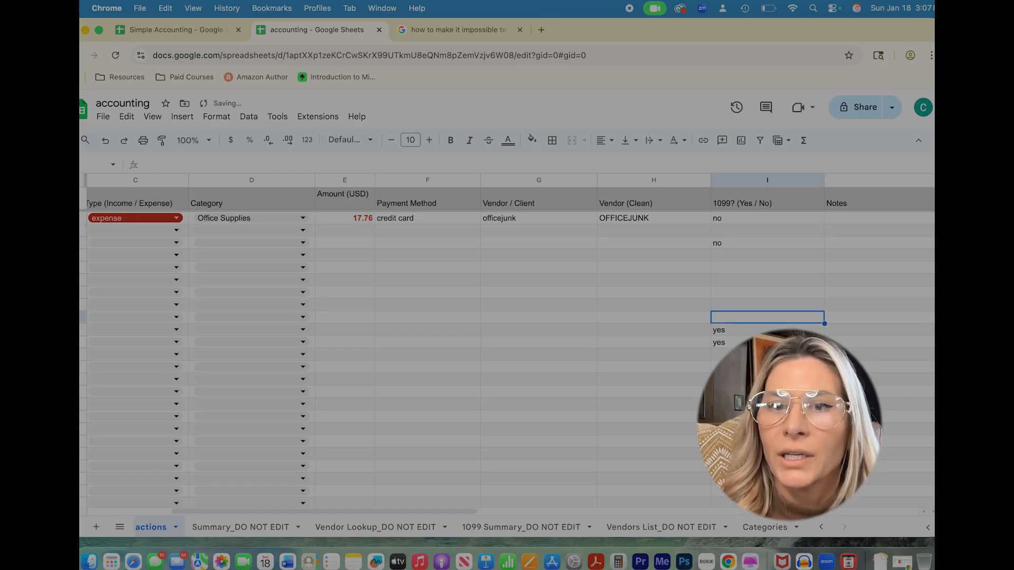
key("Down")
key("BackSpace")
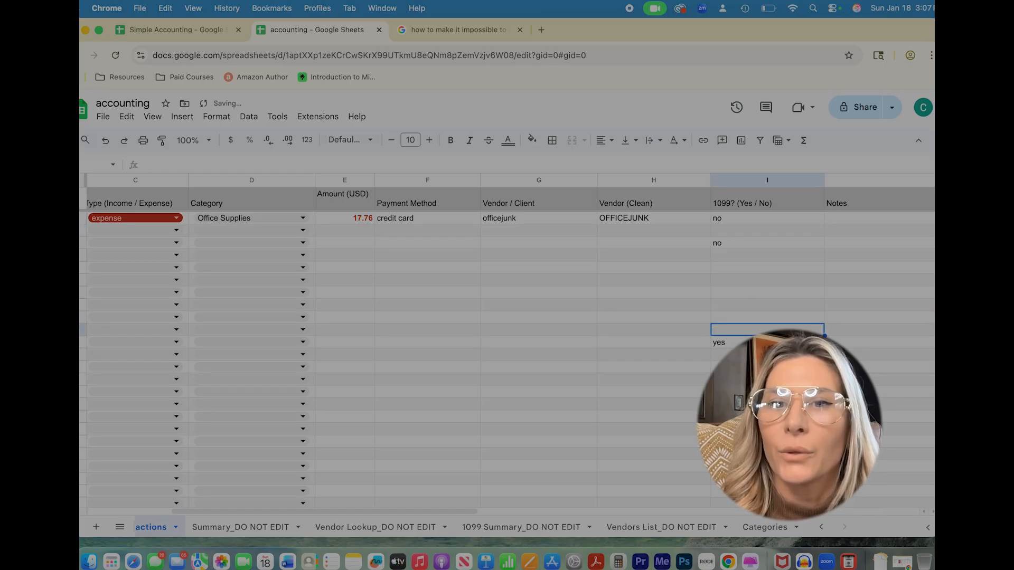
key("Down")
key("BackSpace")
- Enter GG shoot as the description of the second 1/1/2026 transaction
scroll(727, 322, "left", 5)
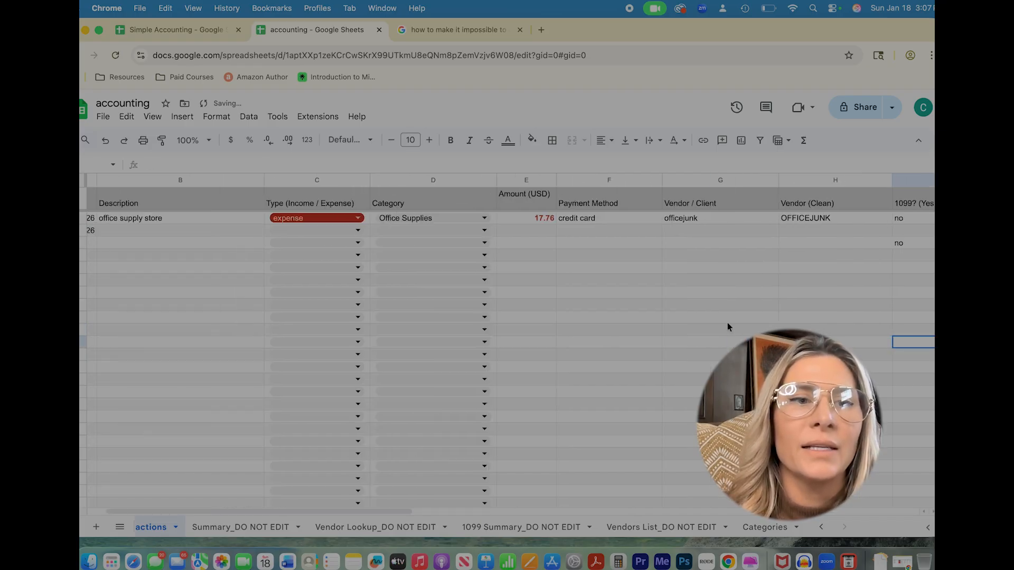
scroll(167, 321, "left", 2)
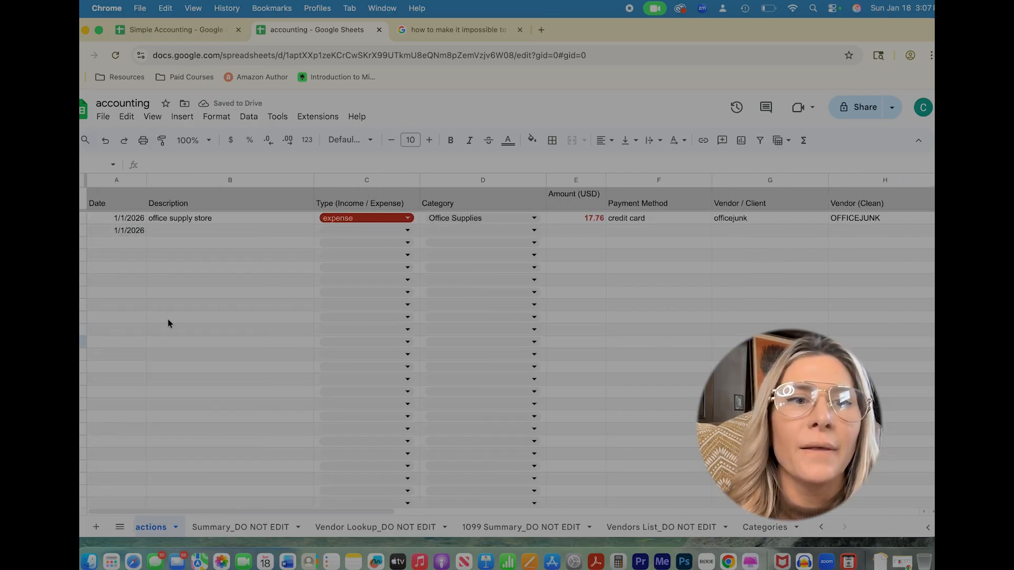
left_click(216, 236)
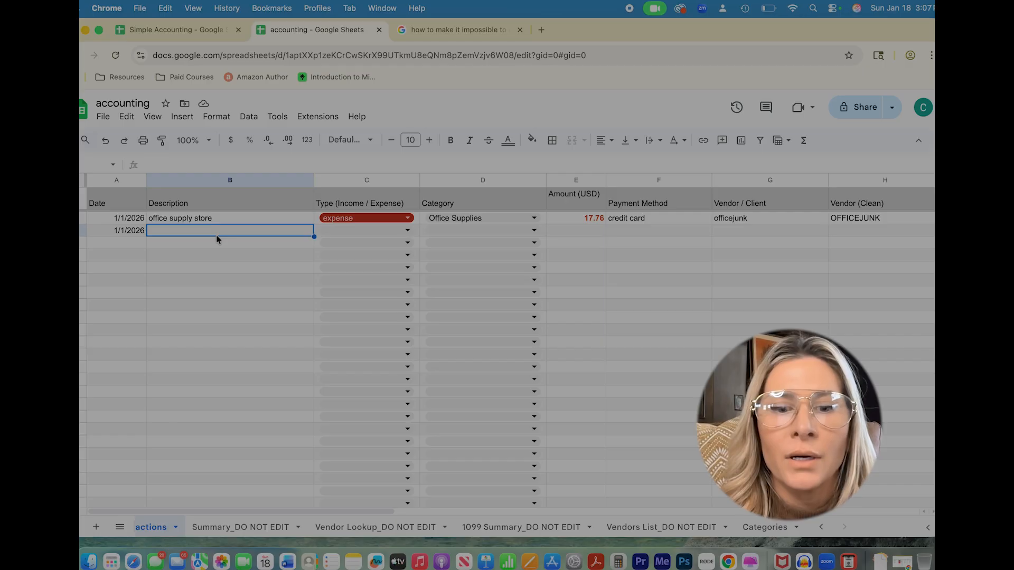
type("GG")
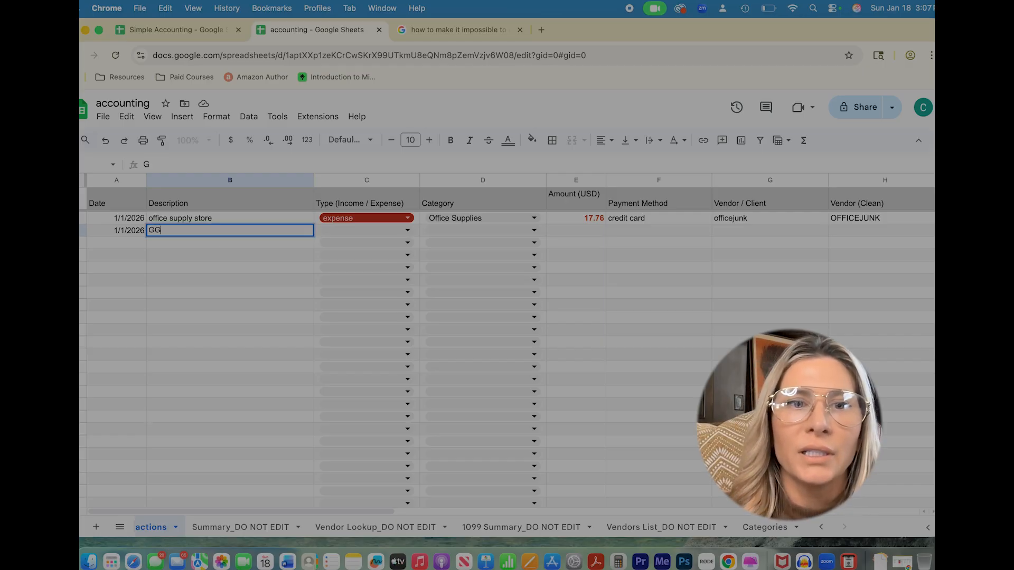
type(" shoot")
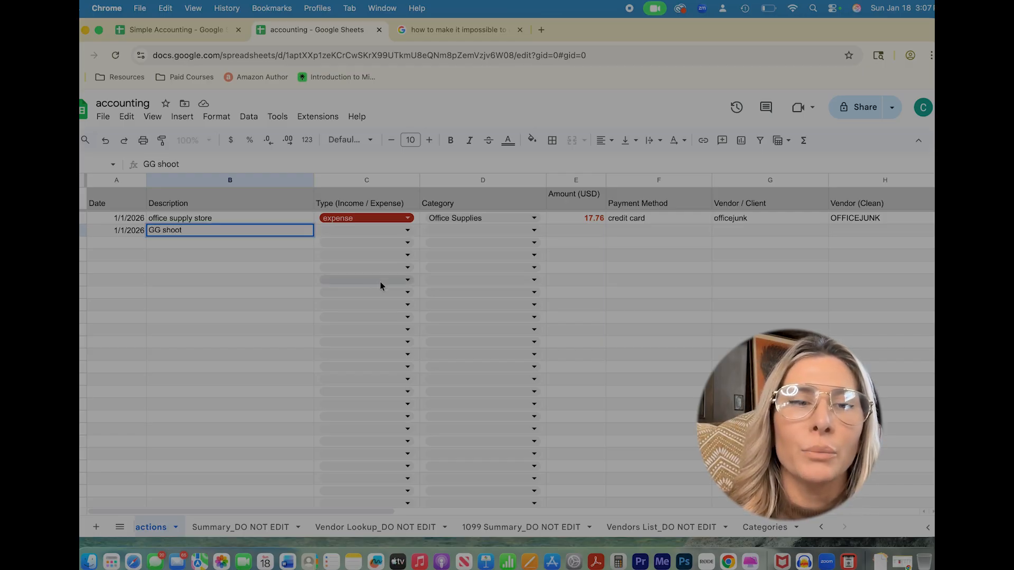
- Set the GG shoot transaction's type to income and its category to Performing income
left_click(407, 230)
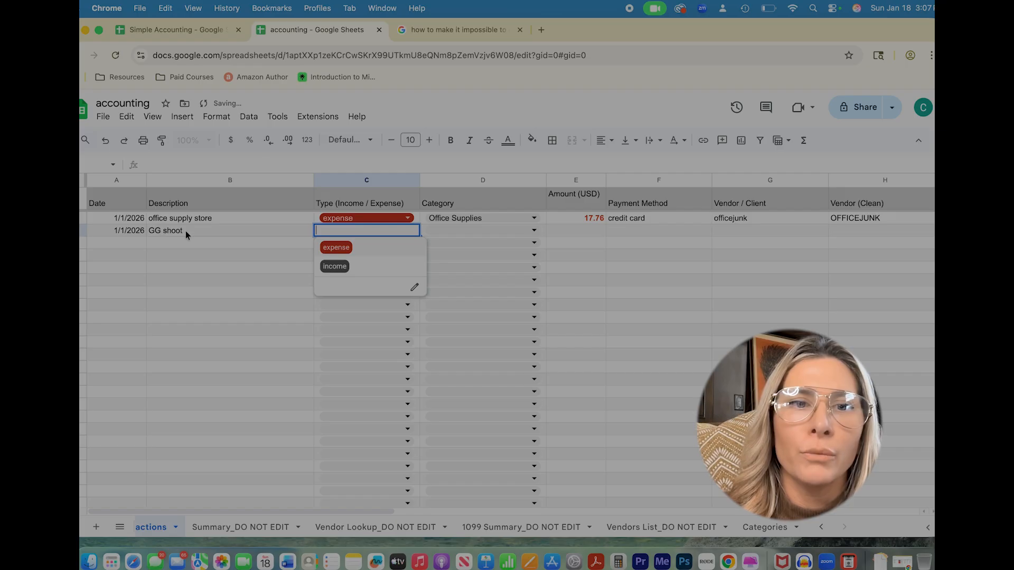
left_click(339, 266)
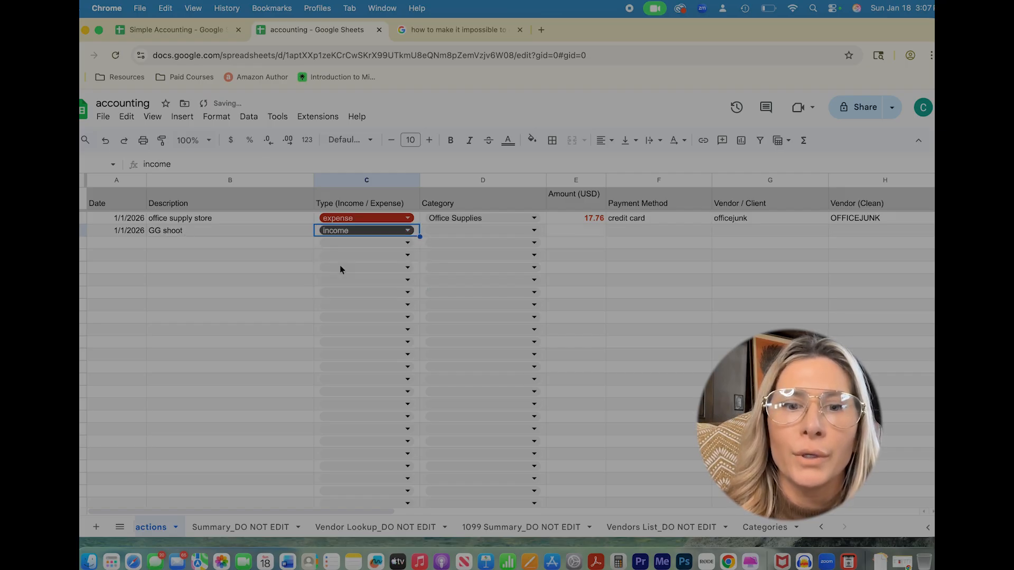
left_click(534, 230)
scroll(463, 385, "down", 1)
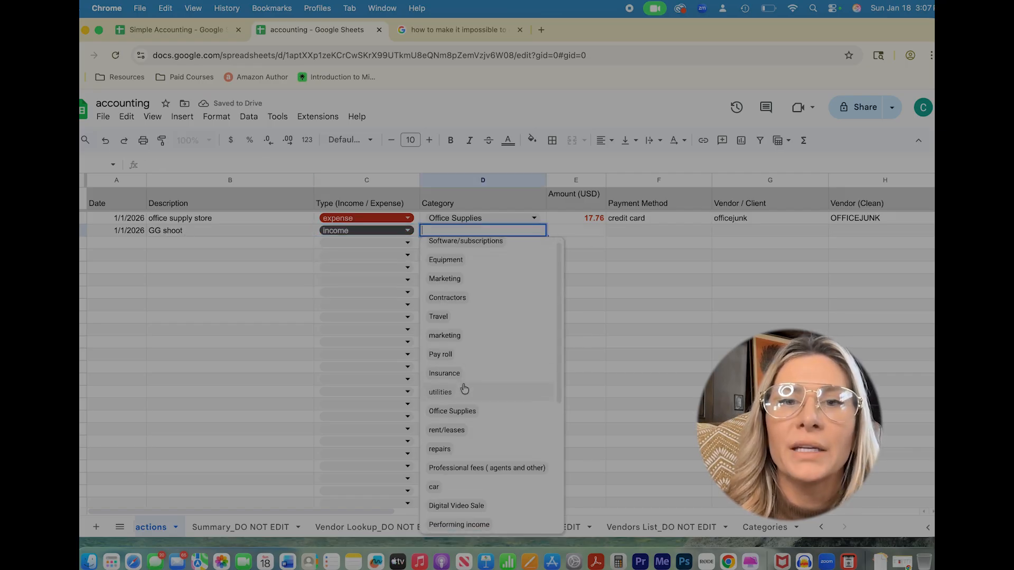
scroll(464, 389, "down", 2)
left_click(475, 468)
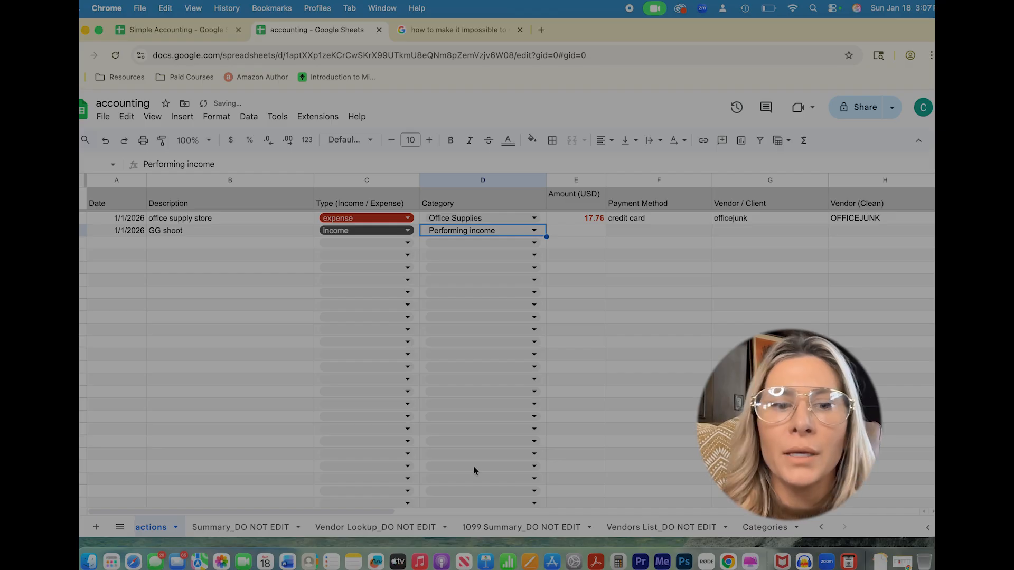
- Enter an amount of 1200 and the payment method Zelle for the GG shoot transaction
left_click(593, 234)
type("1200")
key("Tab")
type("Z")
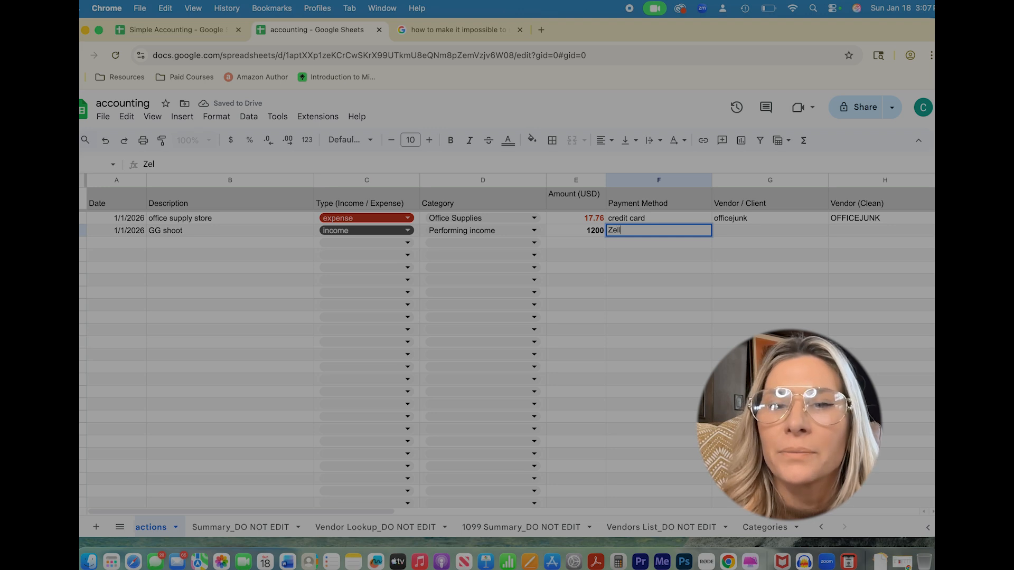
key("Tab")
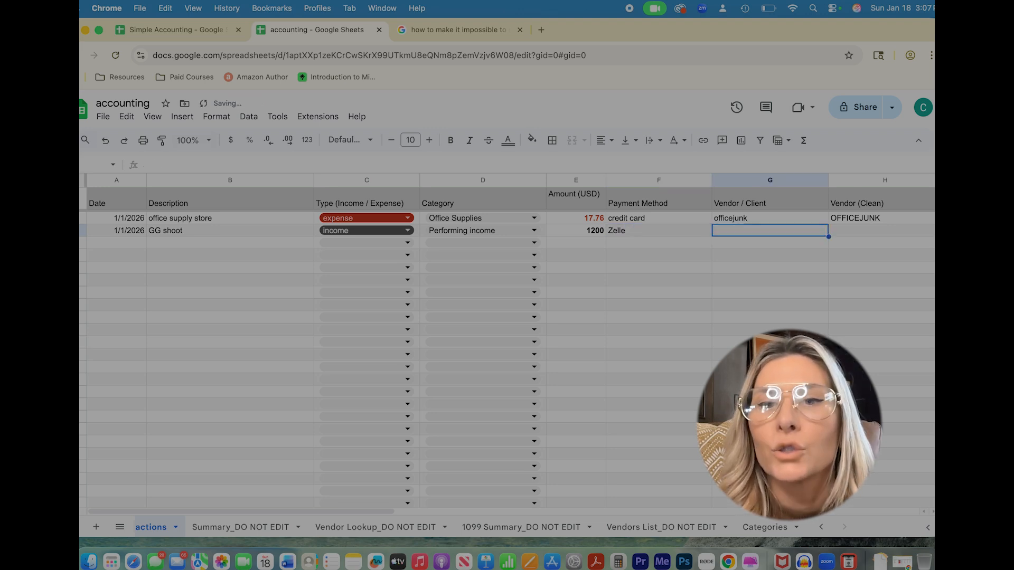
- Enter jm production as the GG shoot transaction's Vendor / Client
type("j")
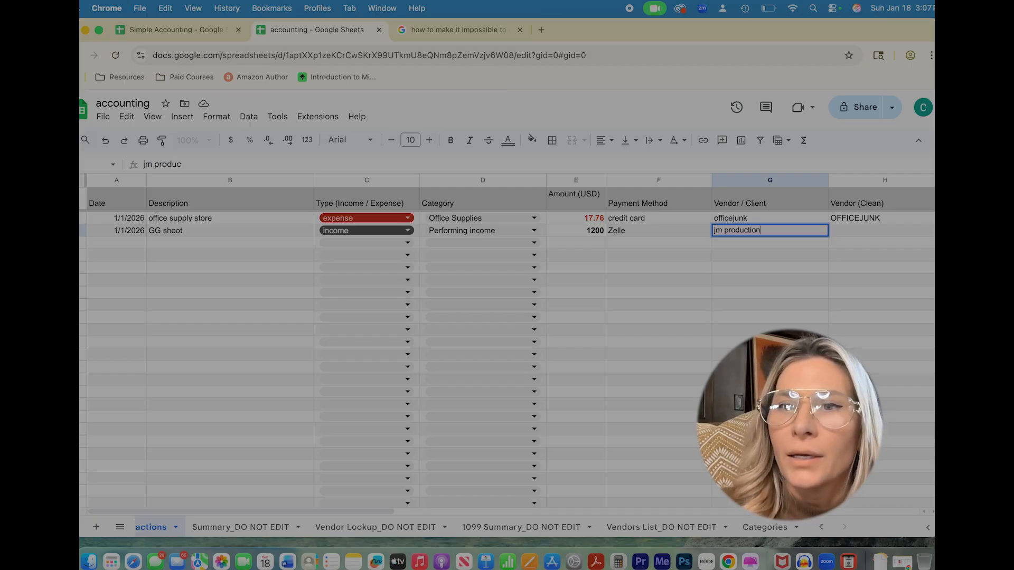
type("m production")
key("Tab")
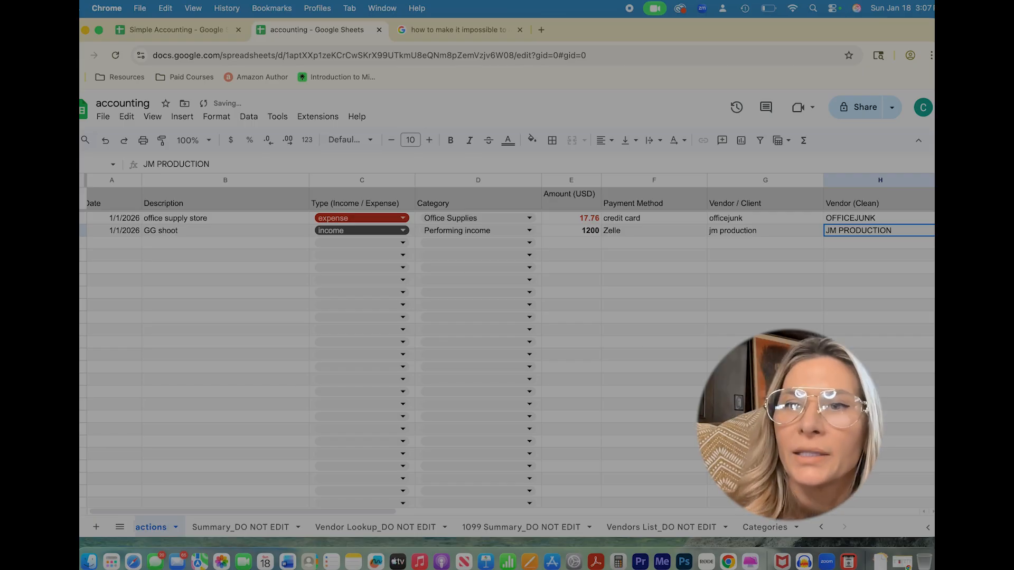
left_click(743, 236)
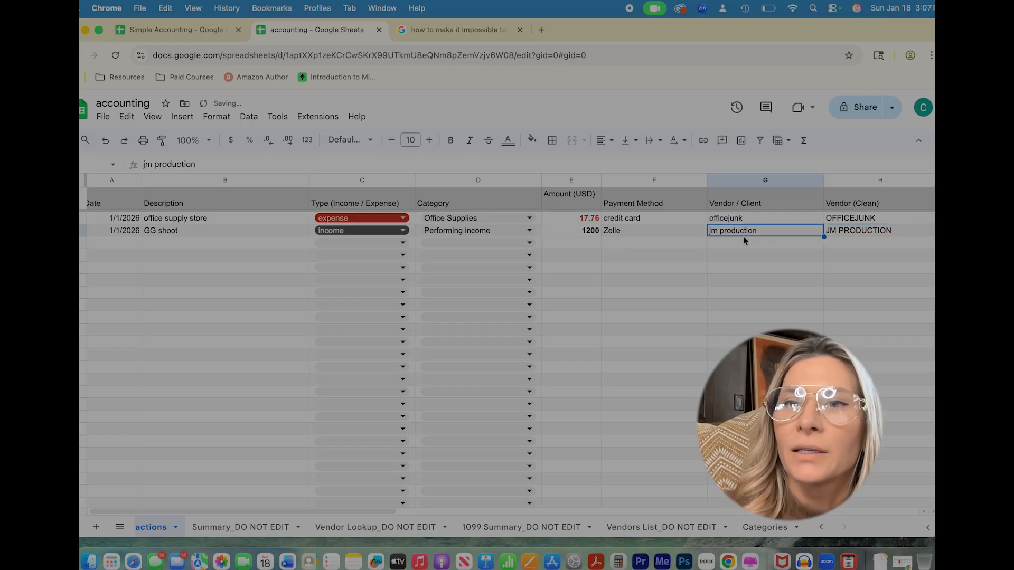
- Enter no in the GG shoot transaction's 1099 field and clear the leftover 1099 entry in the row below
left_click(850, 234)
key("Tab")
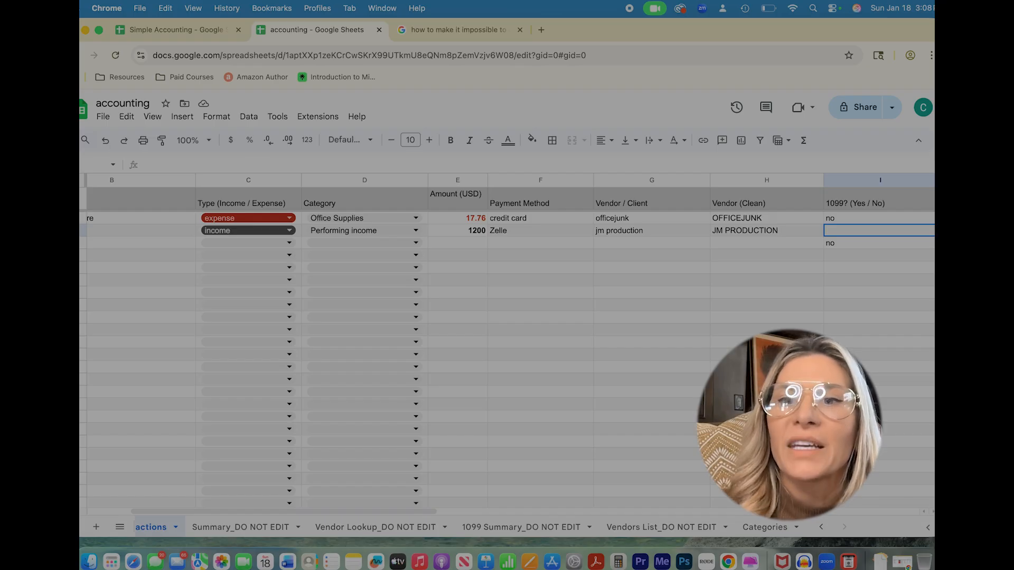
type("no")
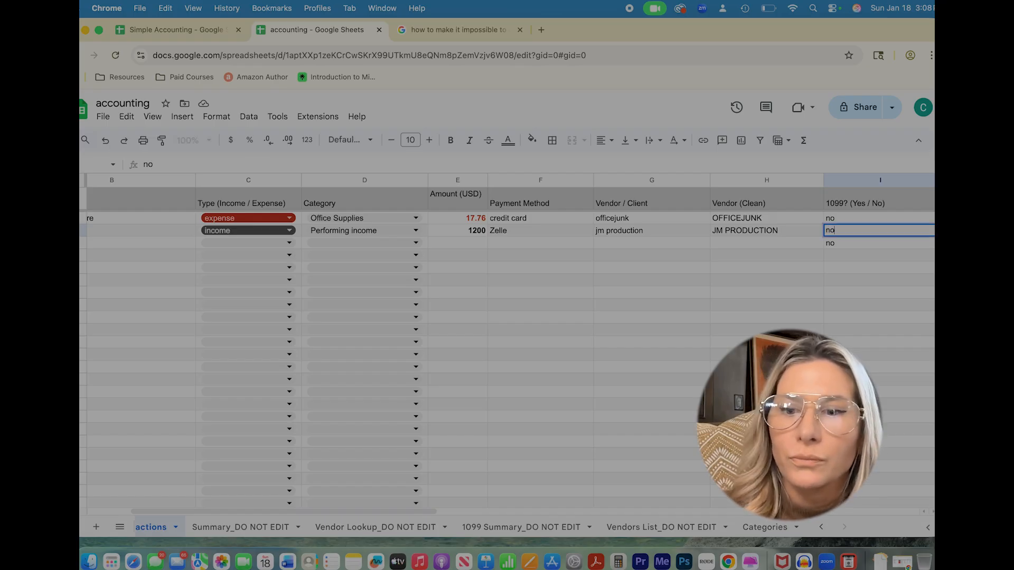
key("Return")
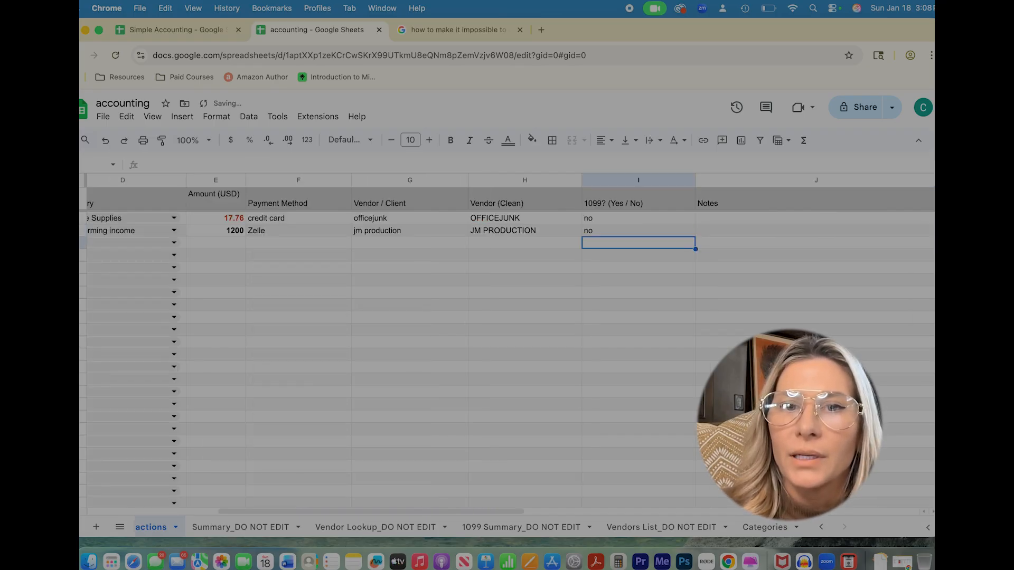
key("Left")
key("Up")
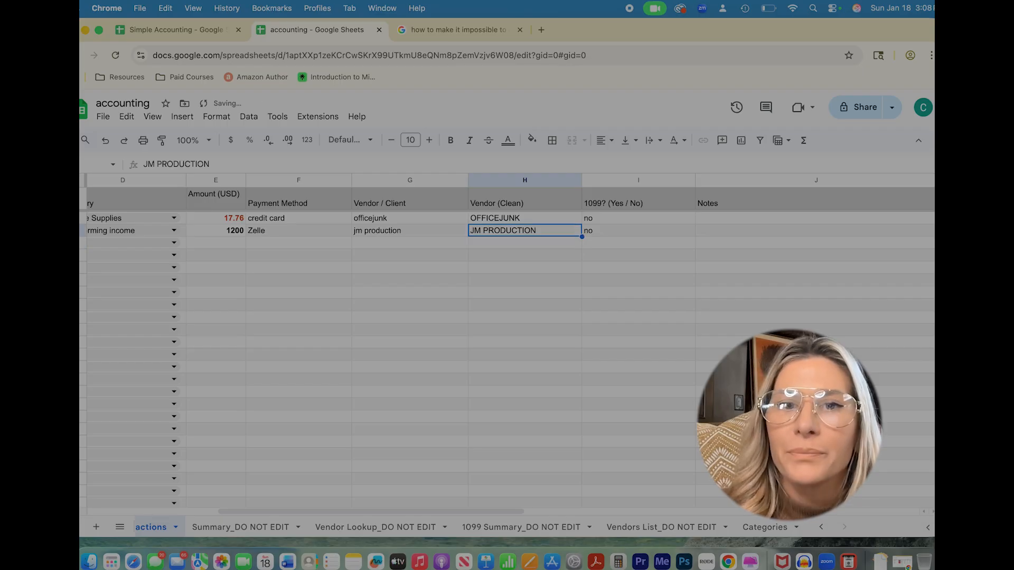
- Start a new transaction below the GG shoot row, dated 1/2/2026 with the description OF custom
key("Right")
key("Down")
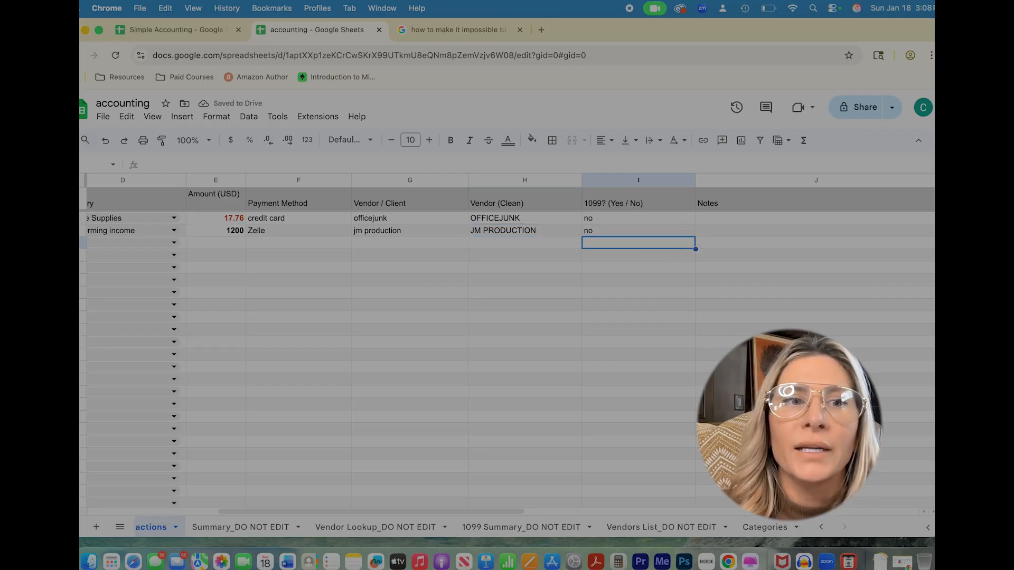
key("Left")
key("Left")
key("Left")
key("Left")
key("Left")
key("Left")
key("Left")
key("Left")
type("1")
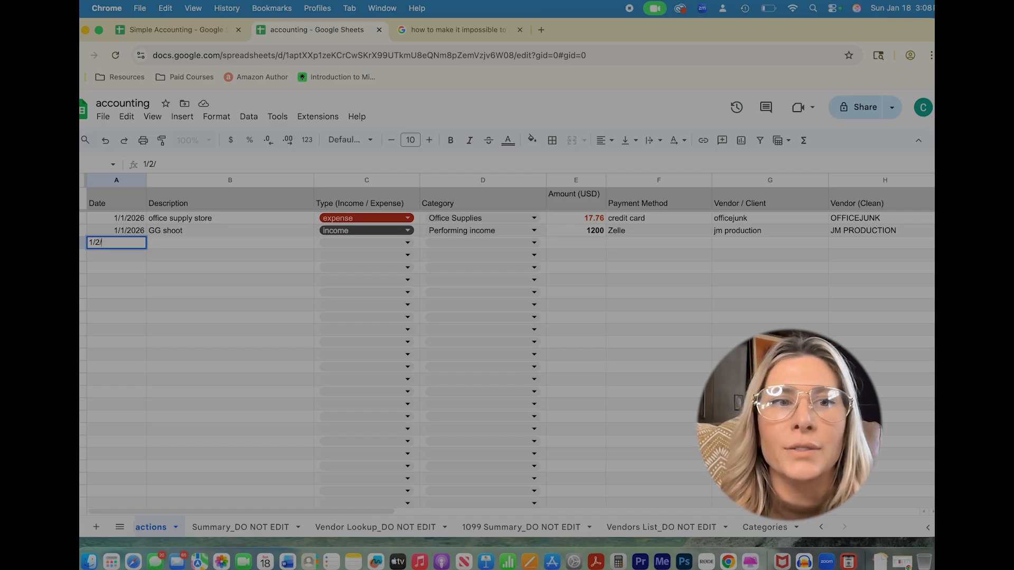
key("Tab")
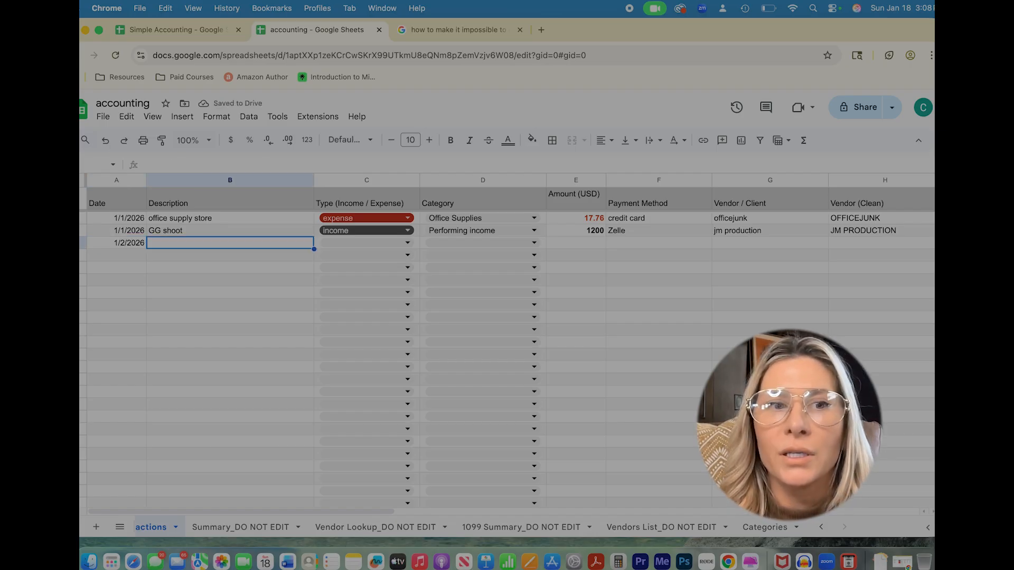
type("G")
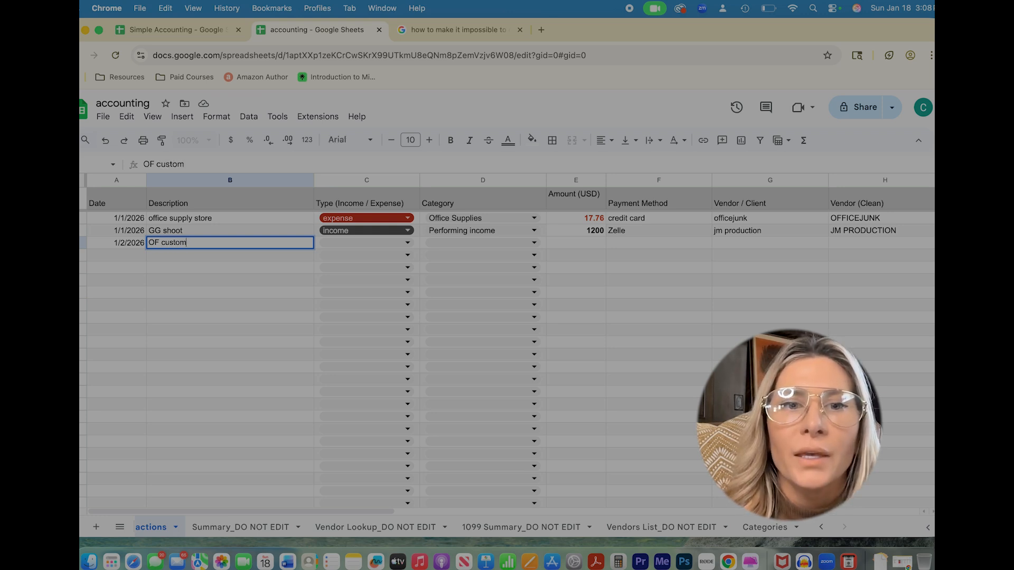
key("Tab")
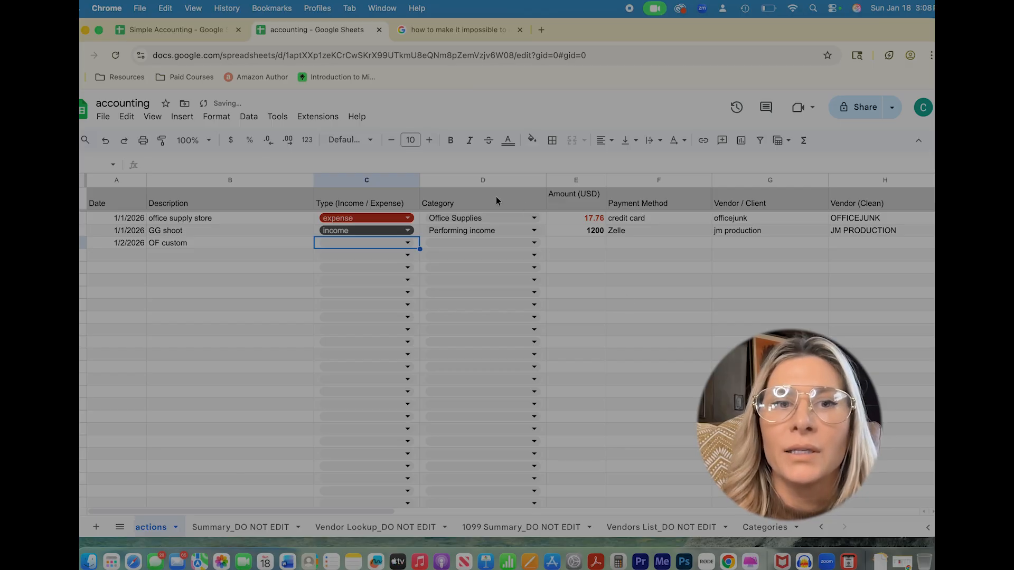
- Set the 1/2/2026 OF custom transaction's type to expense and its category to Professional fees ( agents and other)
left_click(407, 242)
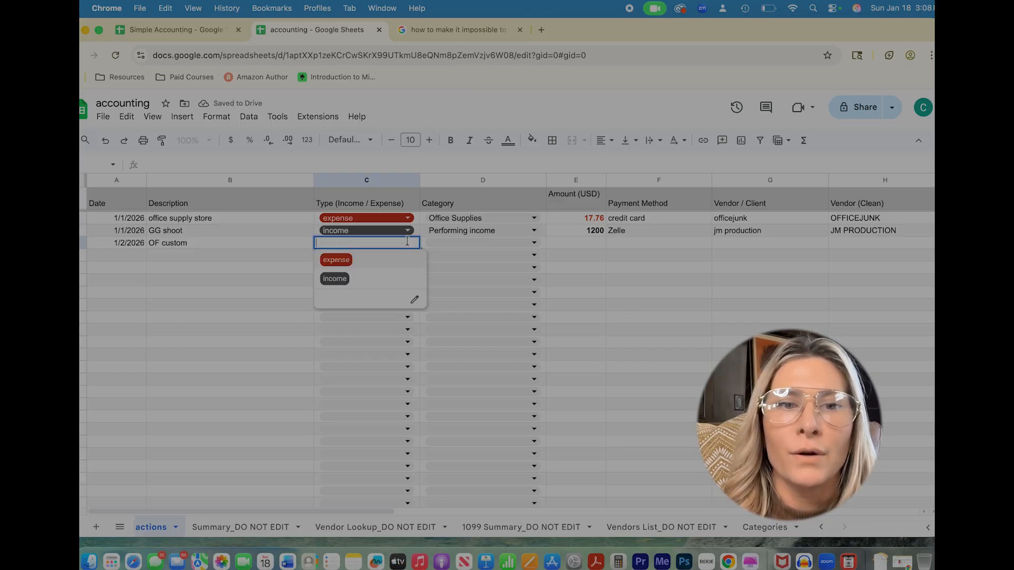
left_click(335, 260)
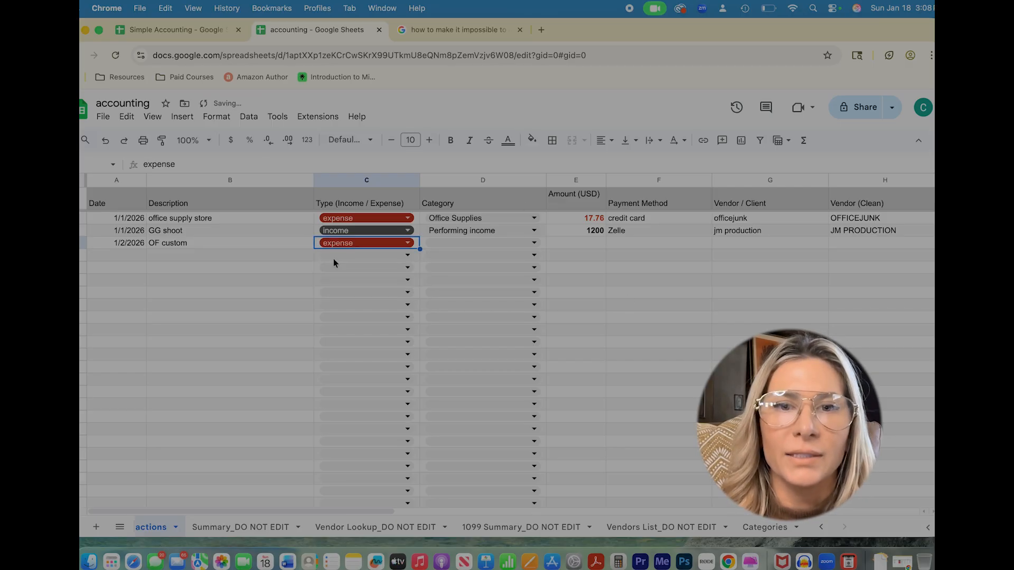
left_click(533, 243)
scroll(477, 350, "down", 2)
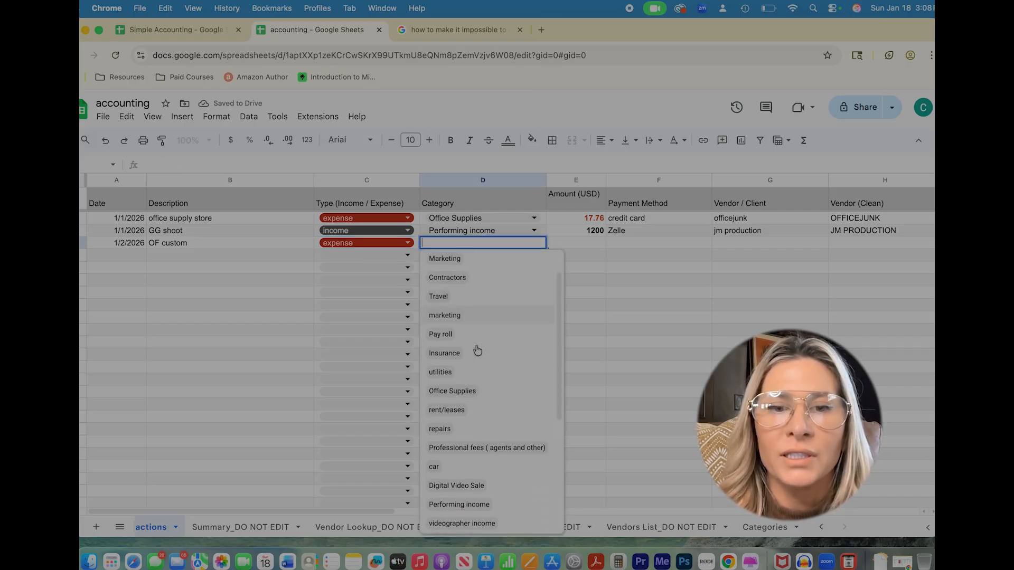
left_click(465, 448)
- Enter an amount of 200 and the payment method zelle for the 1/2/2026 OF custom transaction
left_click(586, 243)
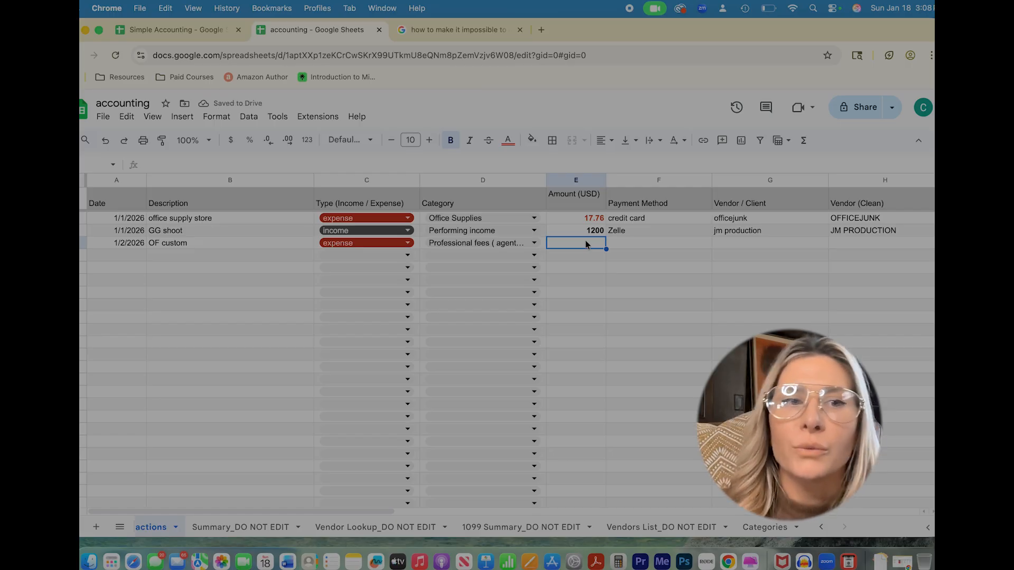
type("200")
key("Tab")
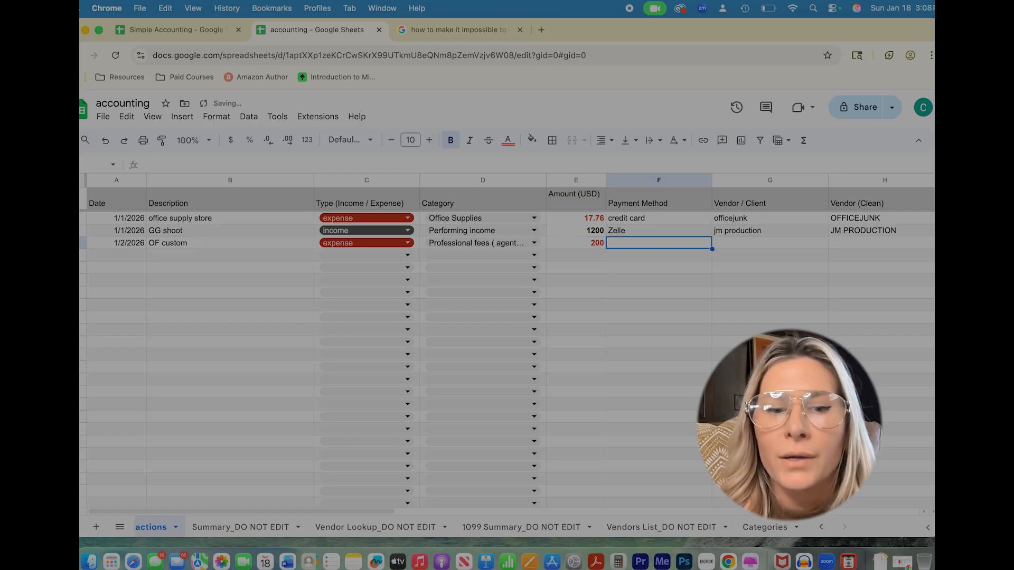
type("zelle")
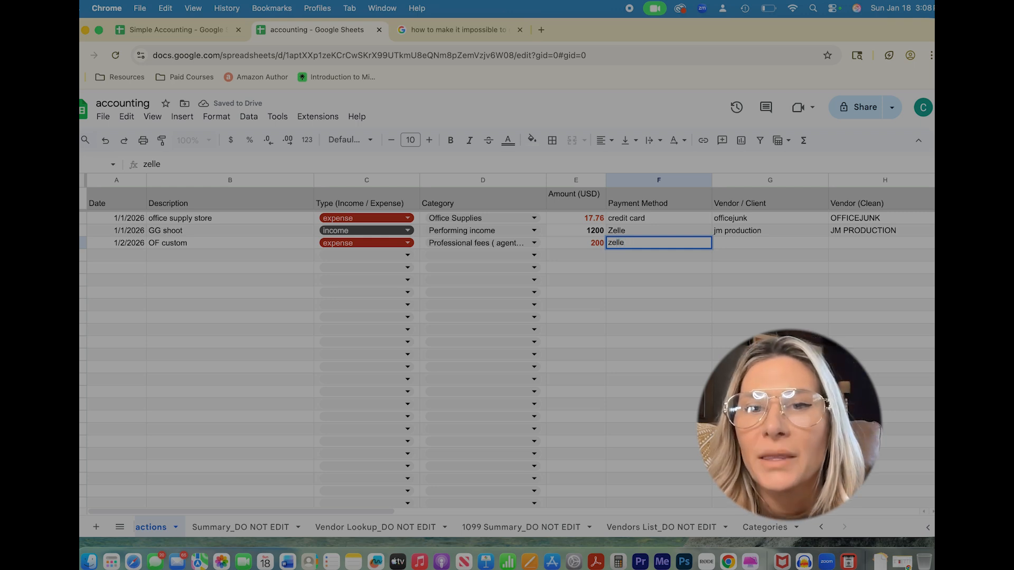
key("Tab")
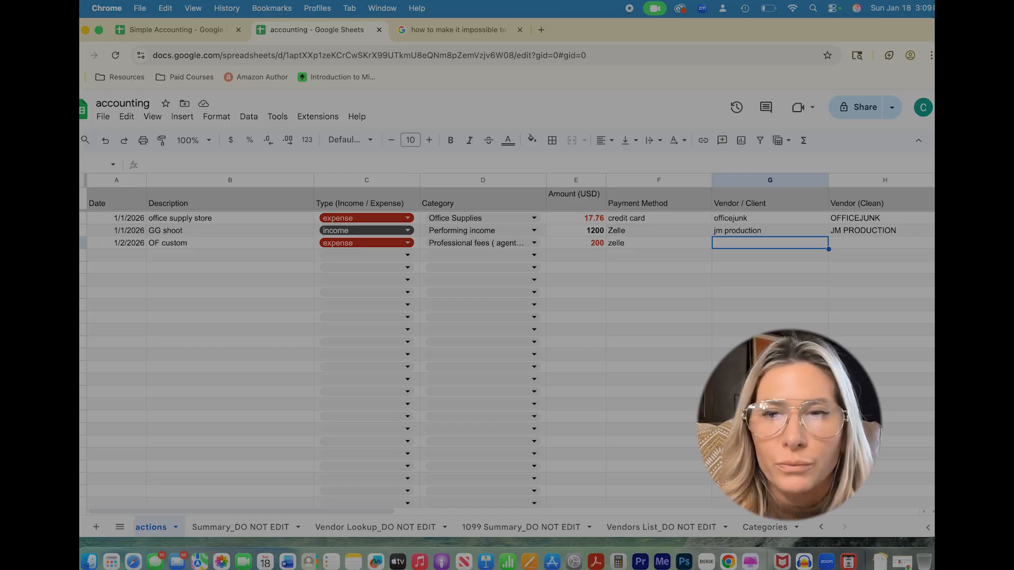
- Enter the vendor's name in Vendor / Client and yes in the 1099 field for the 1/2/2026 OF custom transaction
type("j")
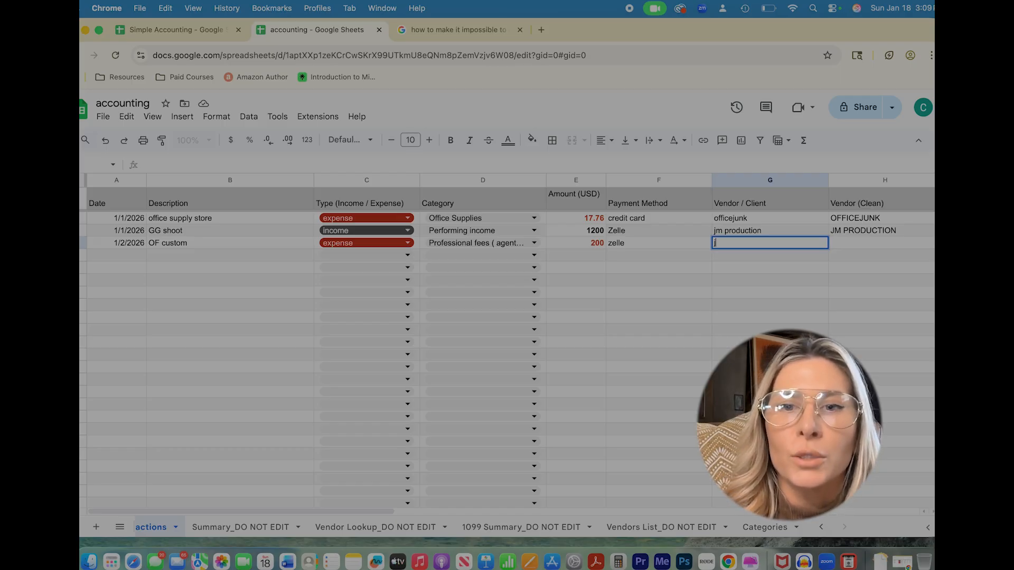
type("im")
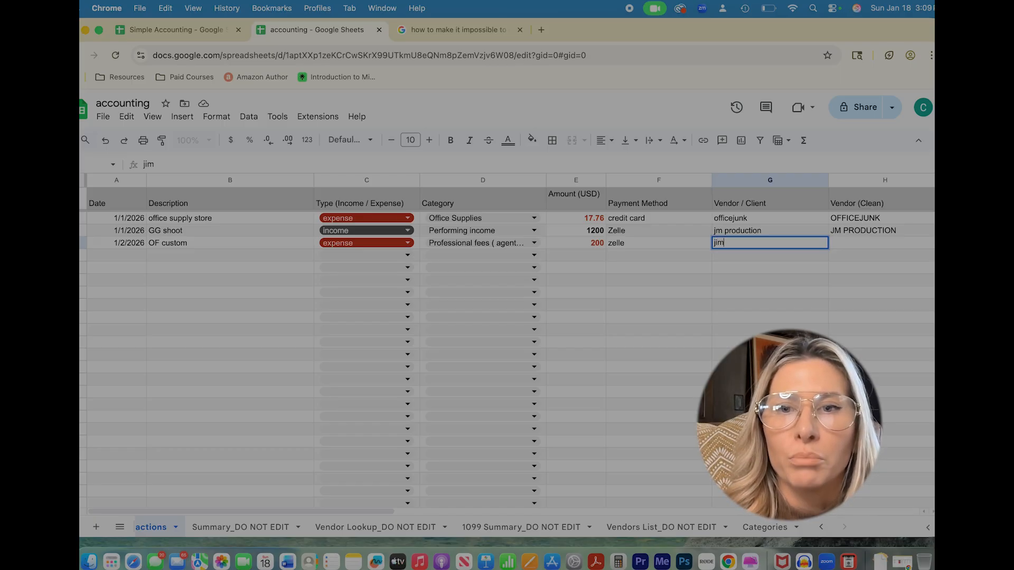
type(" jim")
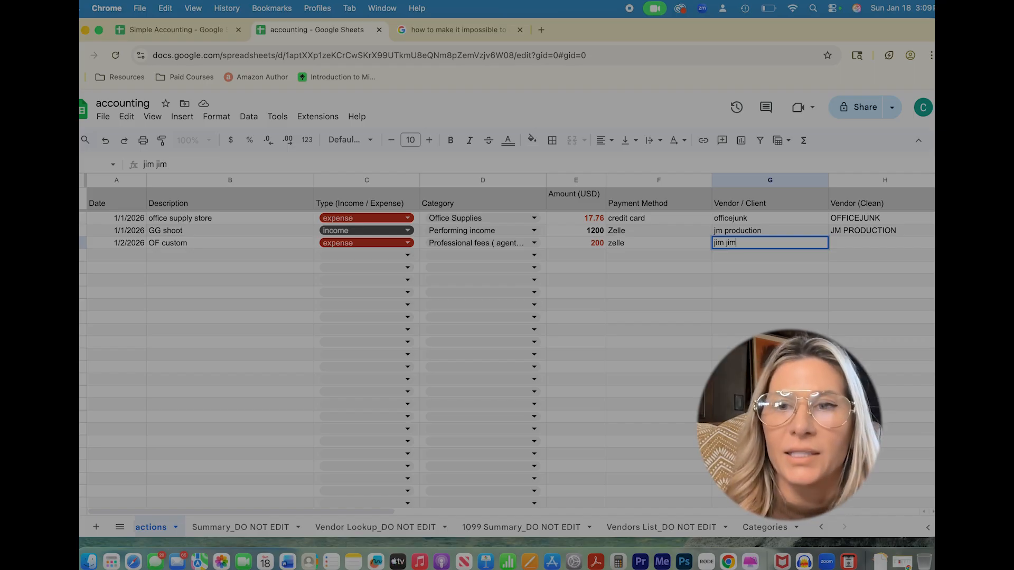
key("Tab")
key("Tab")
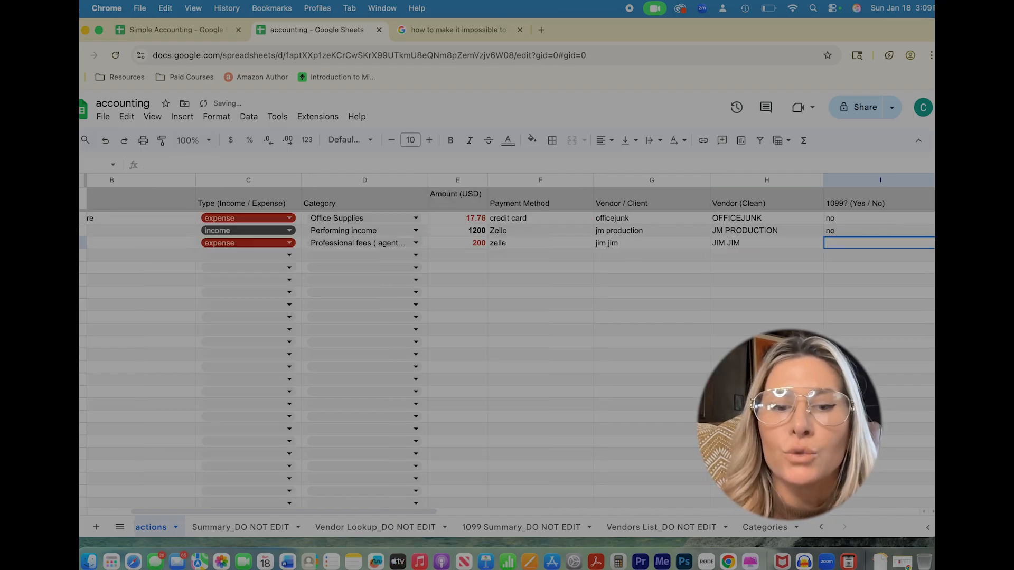
type("y")
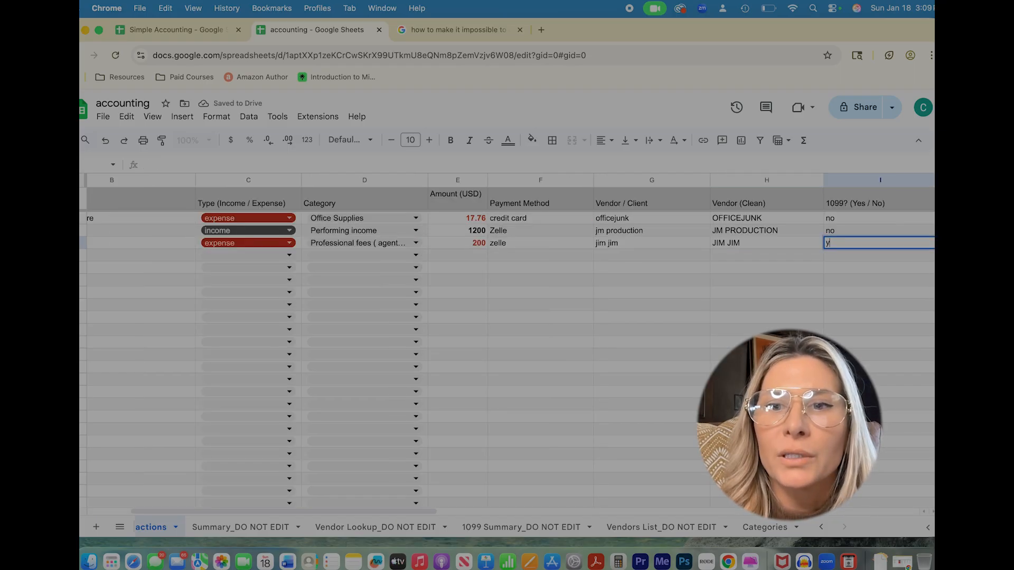
type("es")
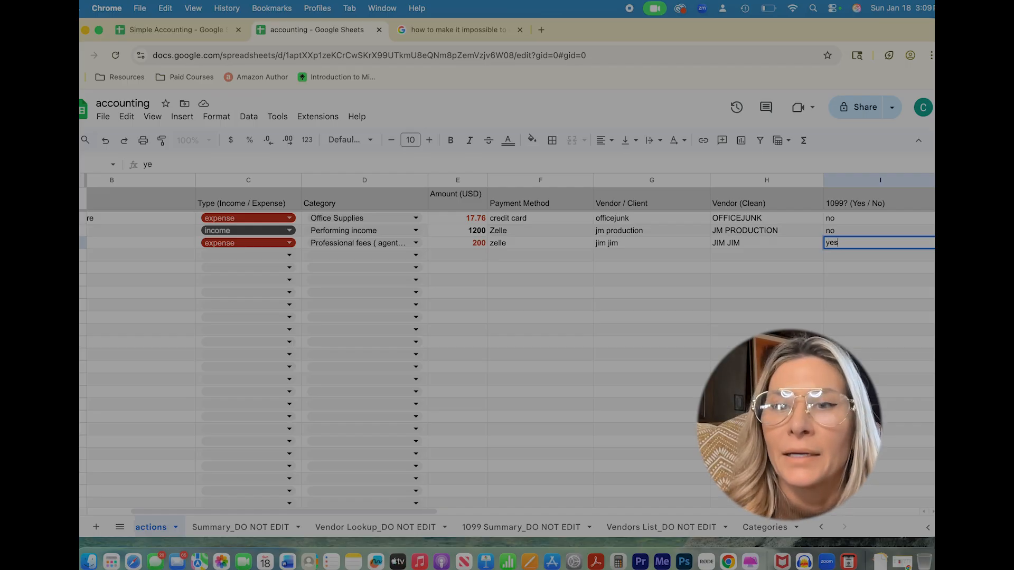
key("Return")
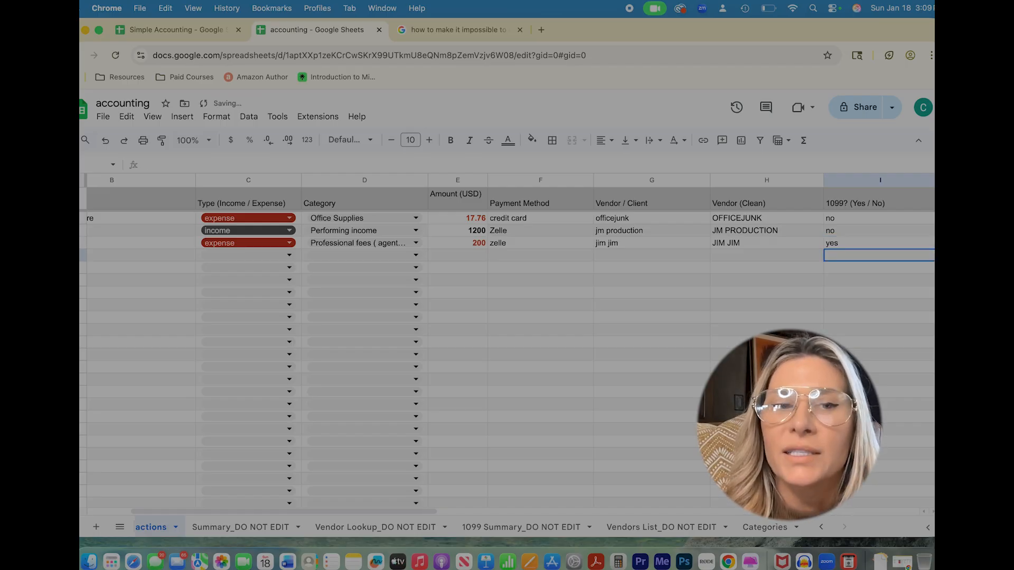
- Start another transaction in the next empty row, dated 1/03/2026 with the description OF custom
key("Left")
key("Left")
key("Left")
key("Left")
key("Left")
key("Left")
key("Left")
key("Left")
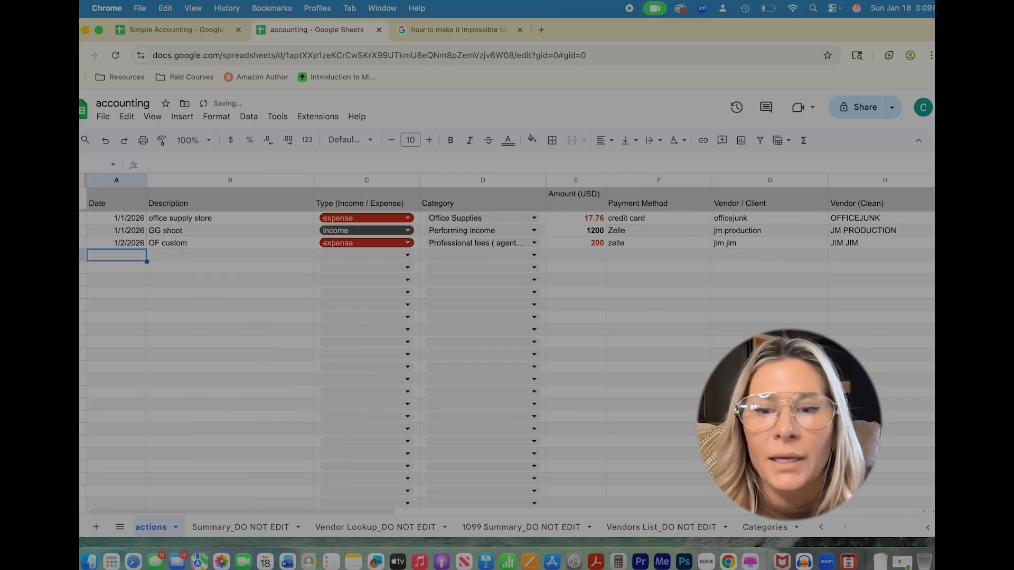
type("1")
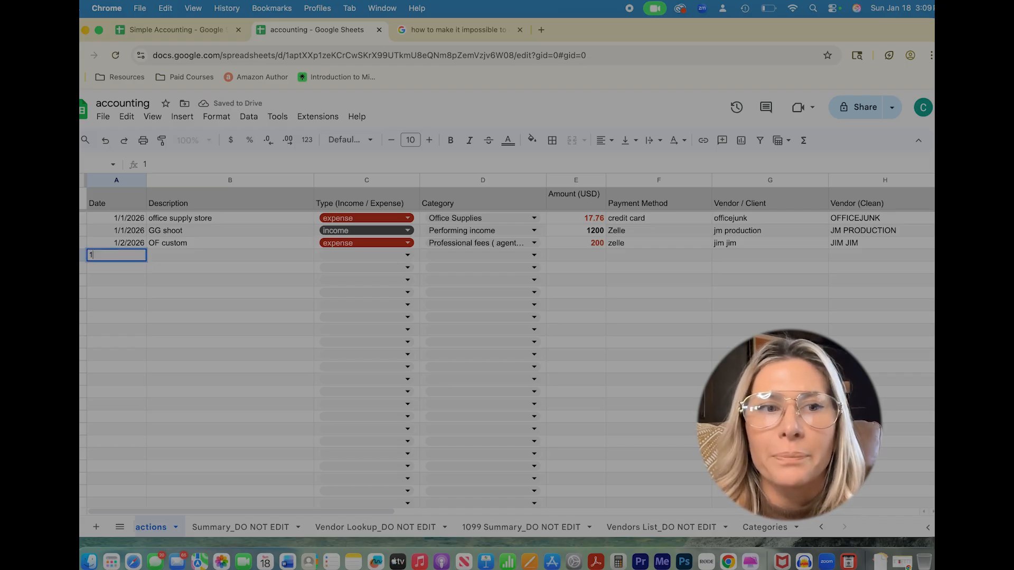
type("/03")
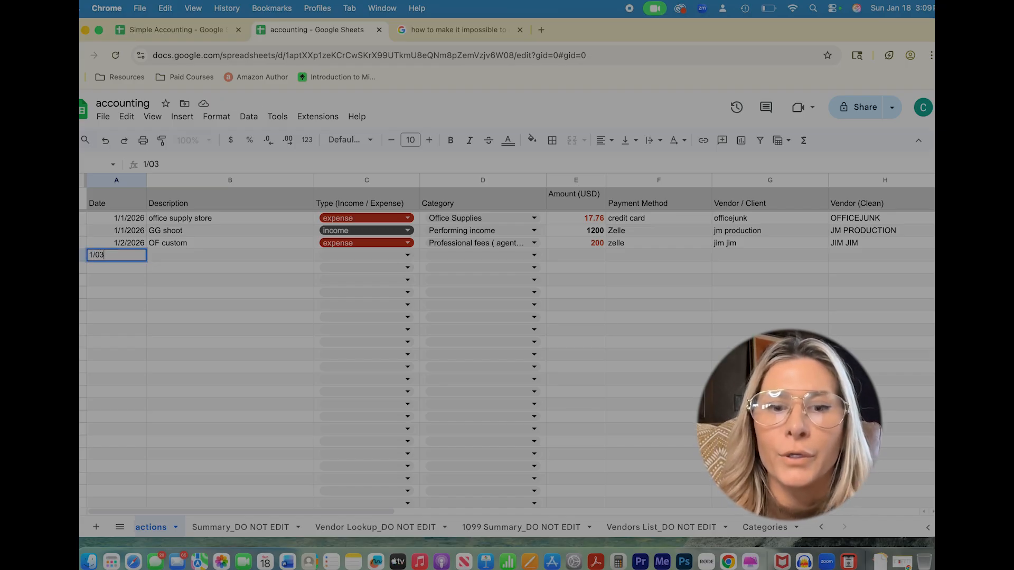
type("/2026")
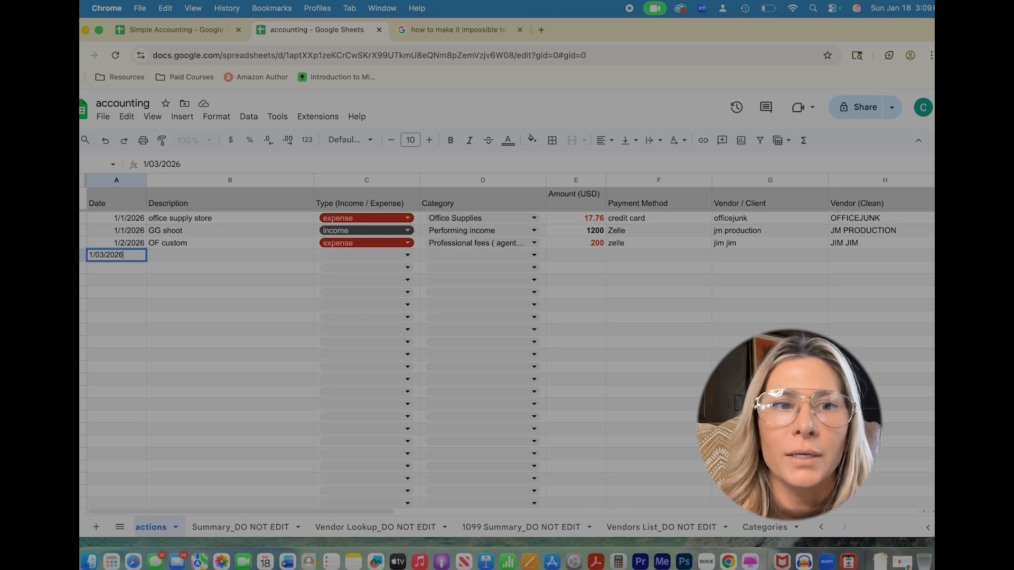
key("Tab")
type("OF custom")
key("Tab")
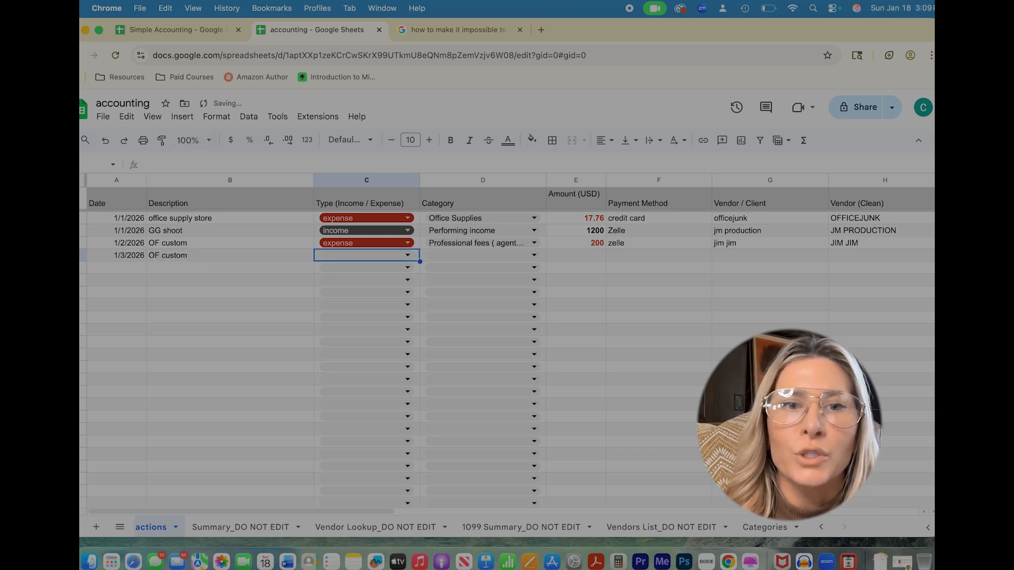
- Set the 1/3/2026 OF custom transaction's type to expense and its category to Professional fees ( agents and other)
left_click(415, 258)
left_click(337, 271)
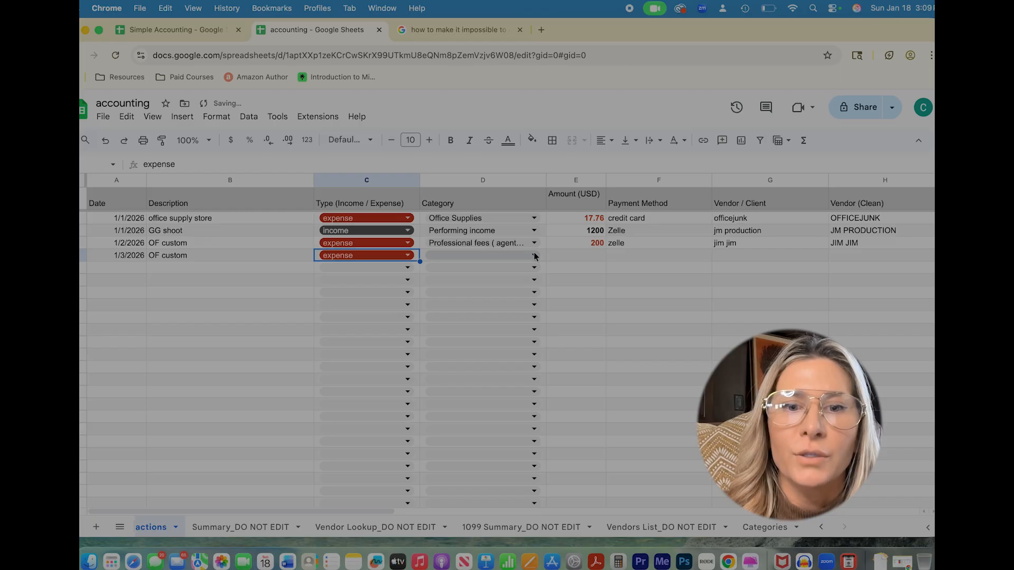
left_click(534, 256)
left_click(514, 495)
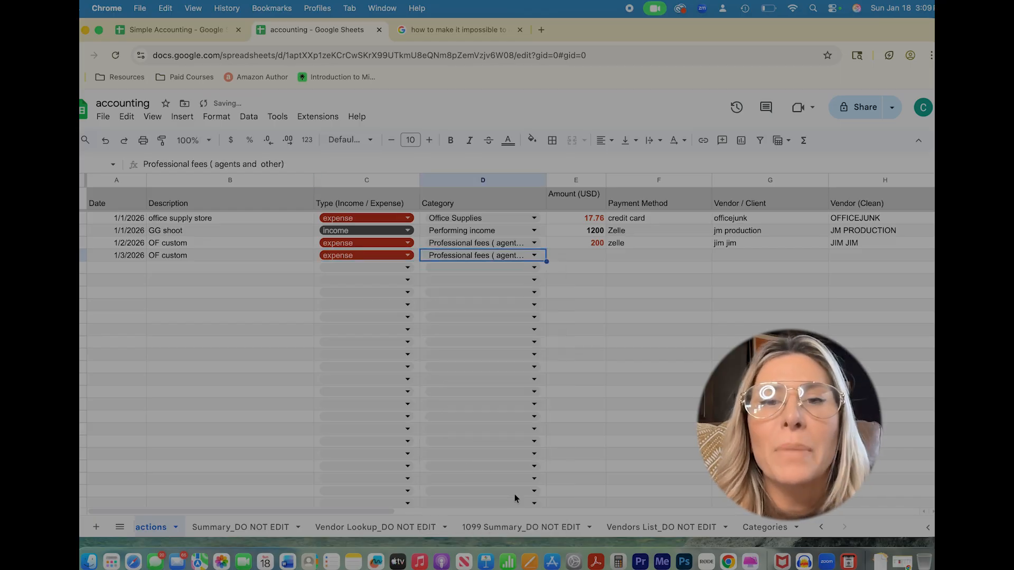
- Enter an amount of 1800 and the payment method zelle for the 1/3/2026 OF custom transaction
left_click(587, 256)
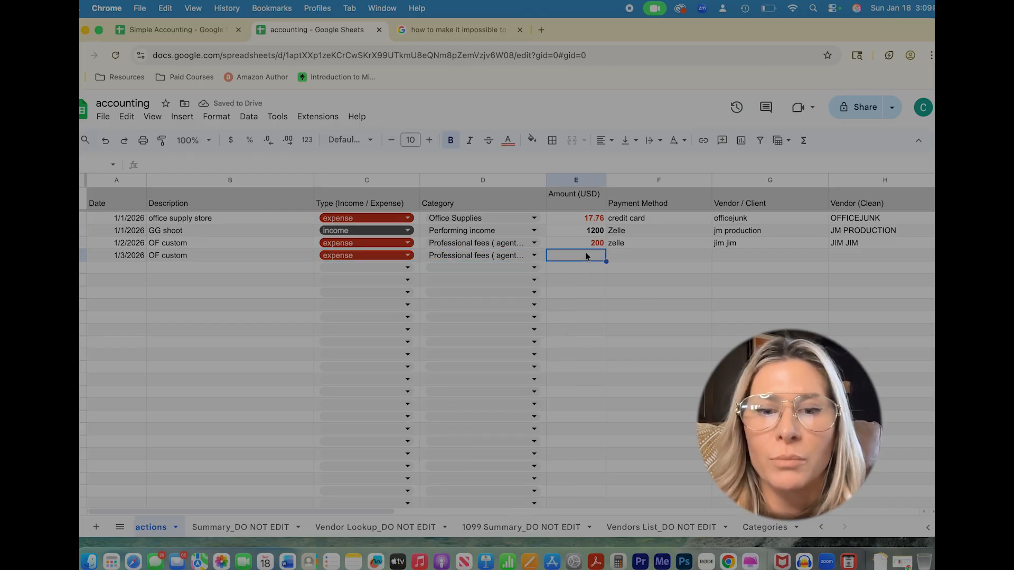
type("1800")
key("Tab")
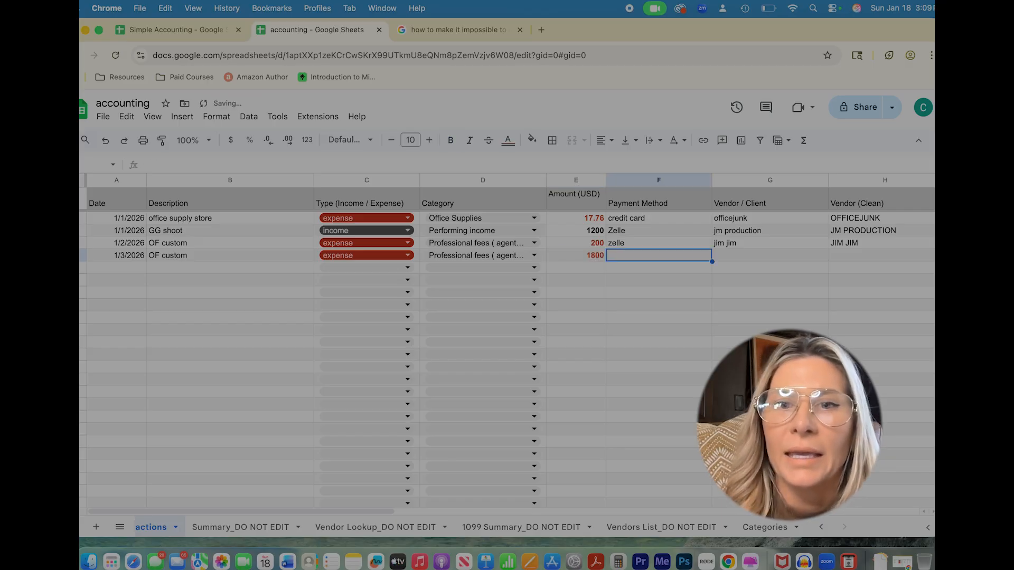
type("cahs")
key("BackSpace")
key("BackSpace")
type("a")
key("BackSpace")
type("zelle")
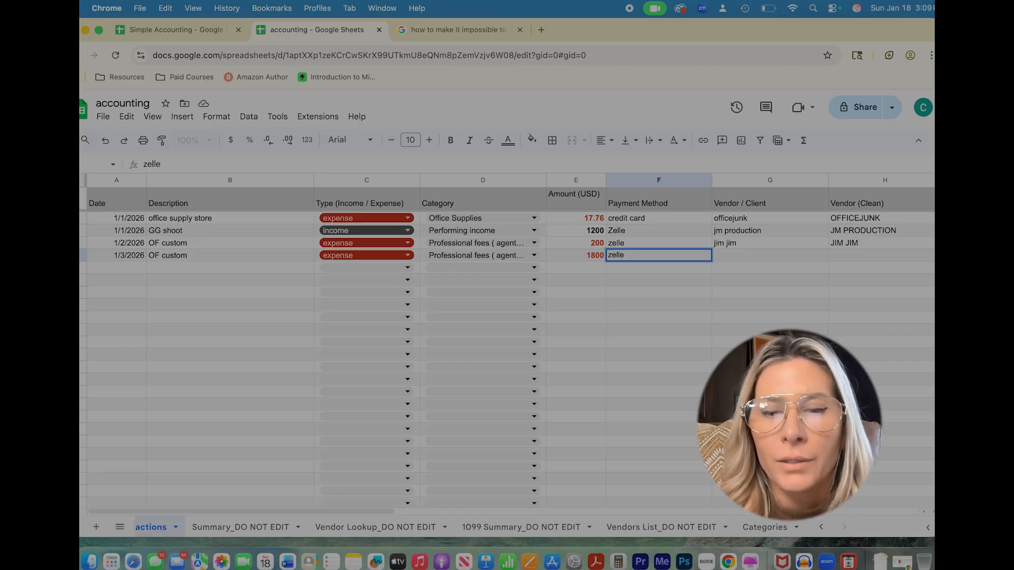
key("Tab")
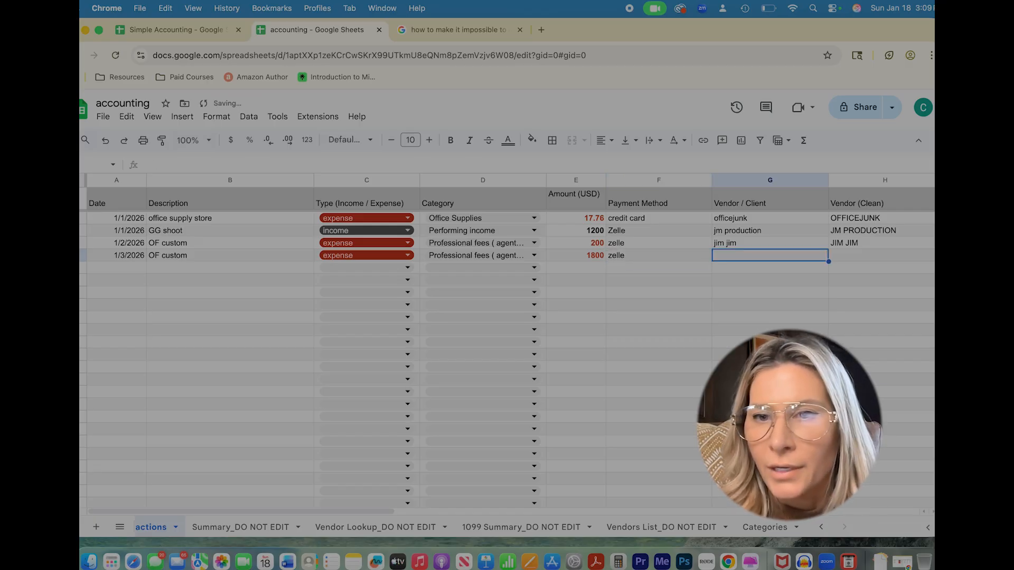
- Enter the same vendor's name and yes in the 1099 field for the 1/3/2026 OF custom transaction
type("jim jim")
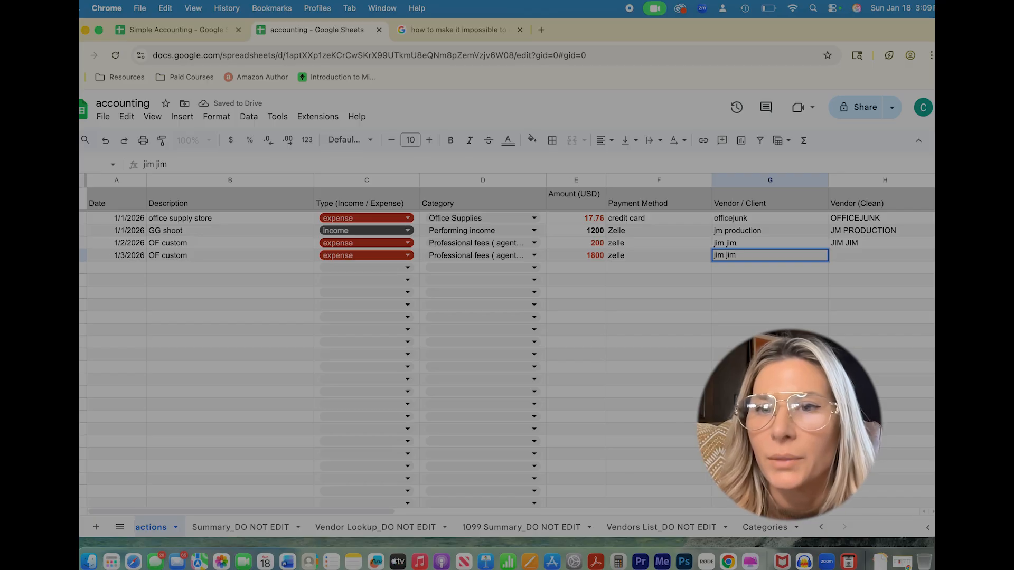
key("Tab")
key("Tab")
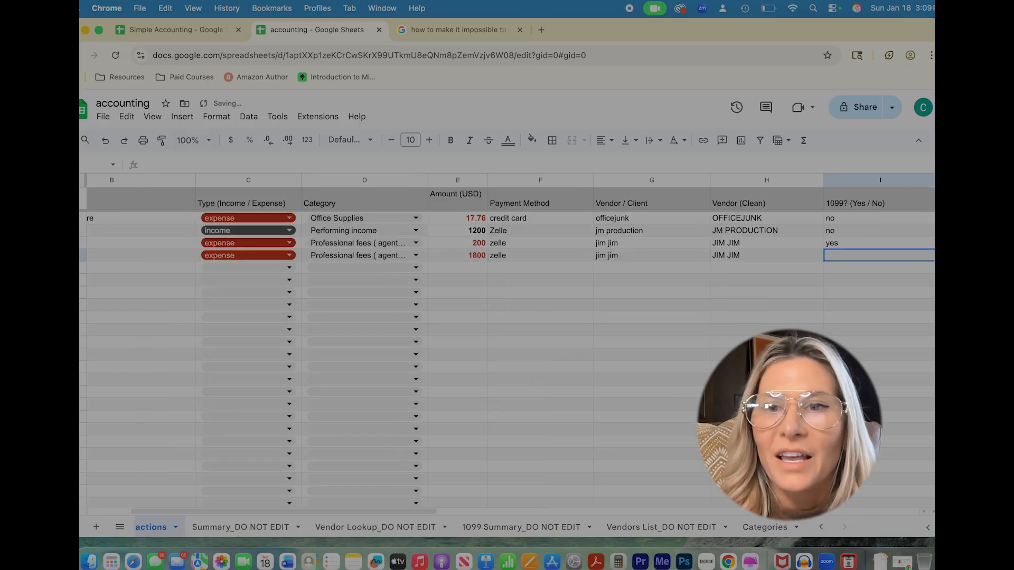
type("yes")
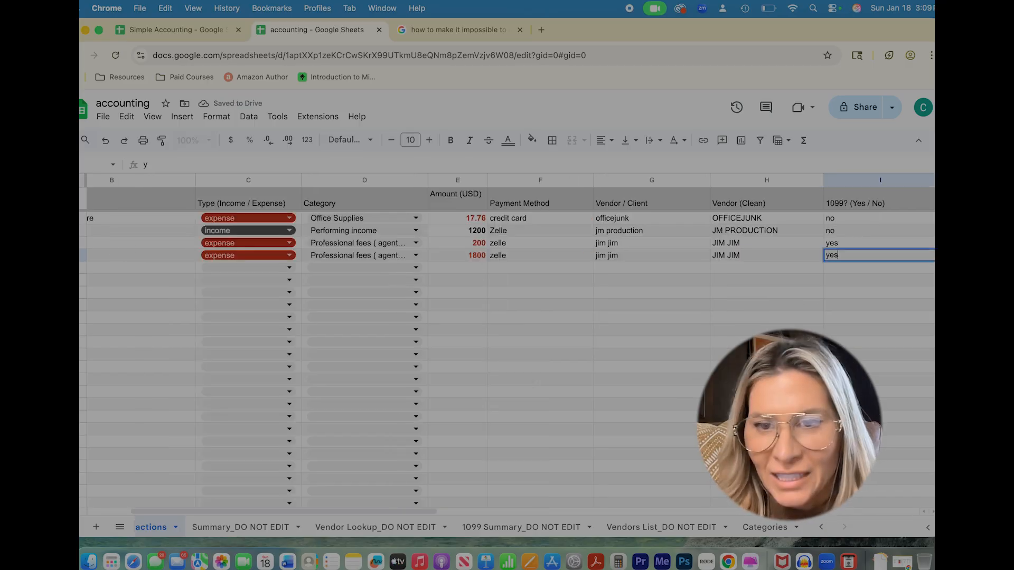
key("Return")
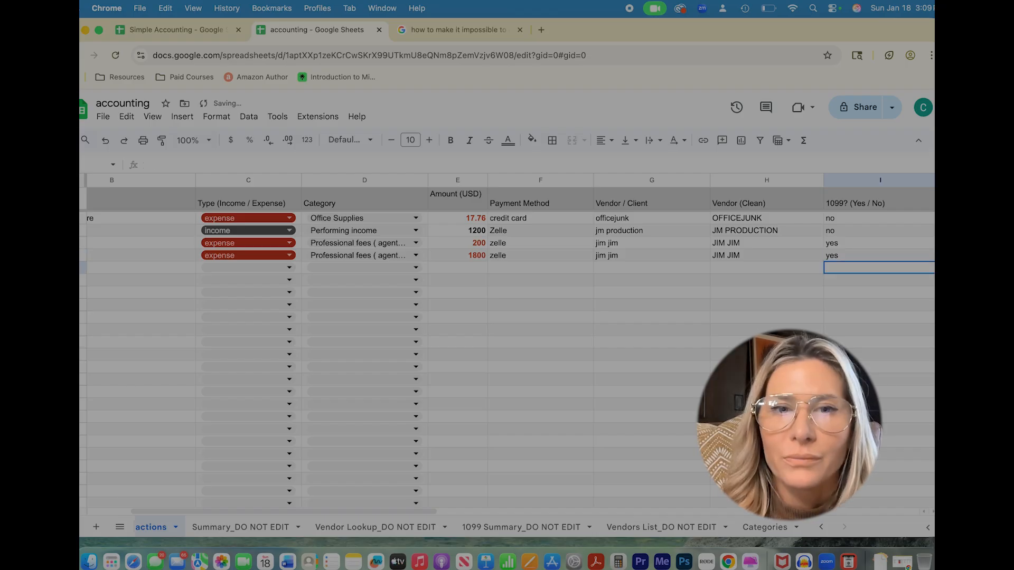
scroll(596, 356, "left", 4)
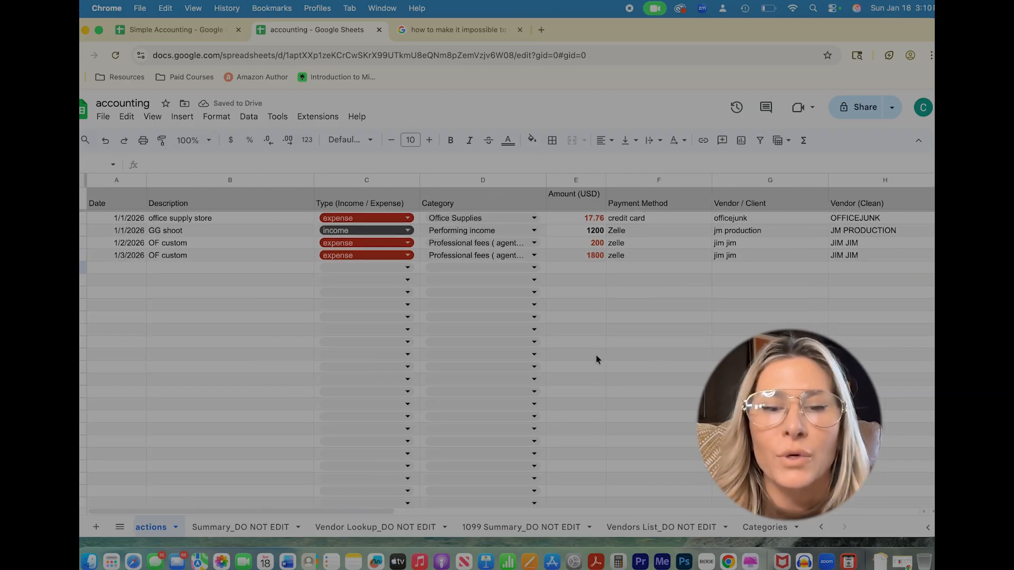
- Open the 1099 Summary_DO NOT EDIT sheet and check its start date
left_click(501, 531)
left_click(240, 407)
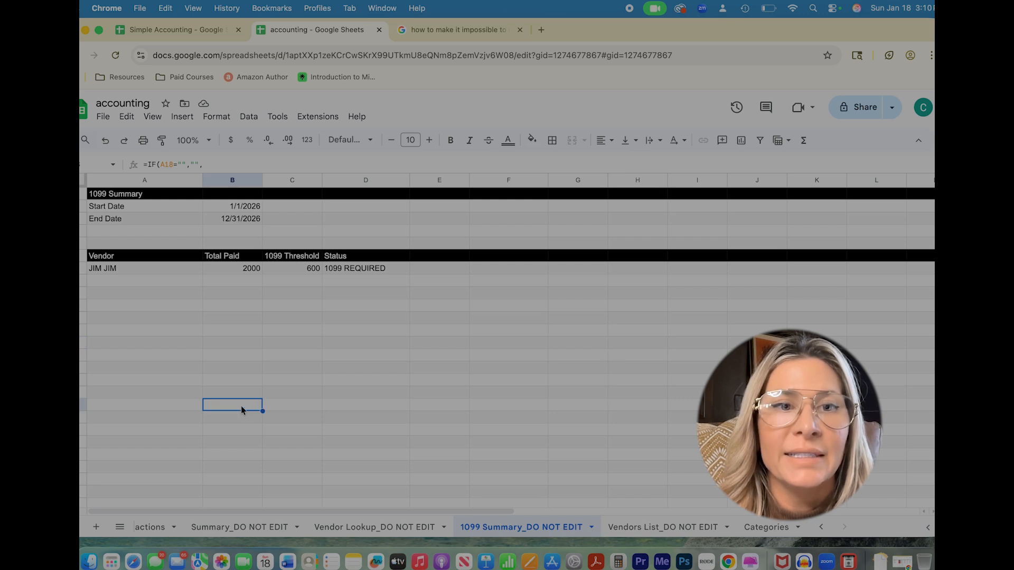
left_click(251, 207)
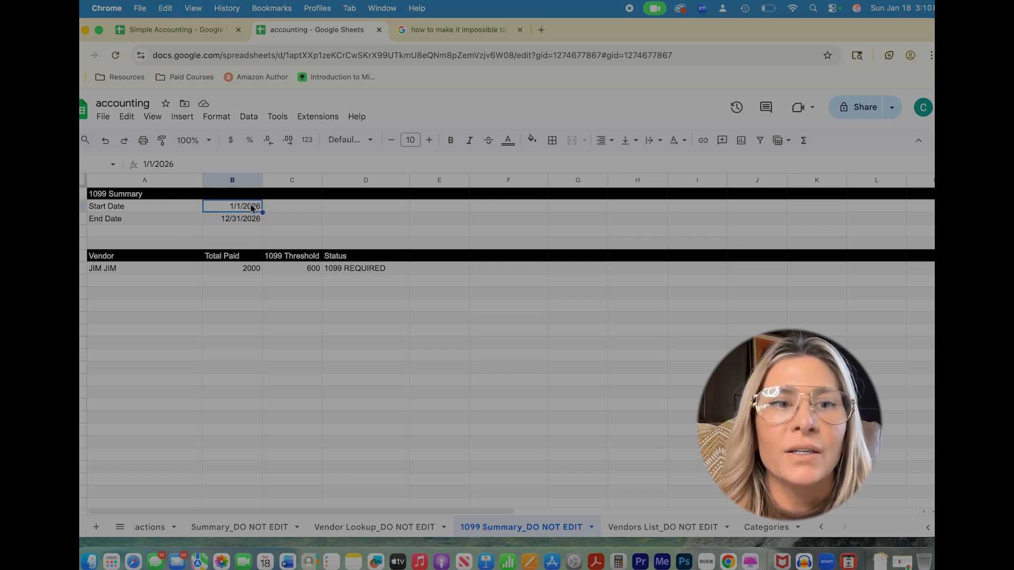
- Overwrite the first vendor formula in the 1099 summary with "/" and undo the overwrite
left_click(122, 271)
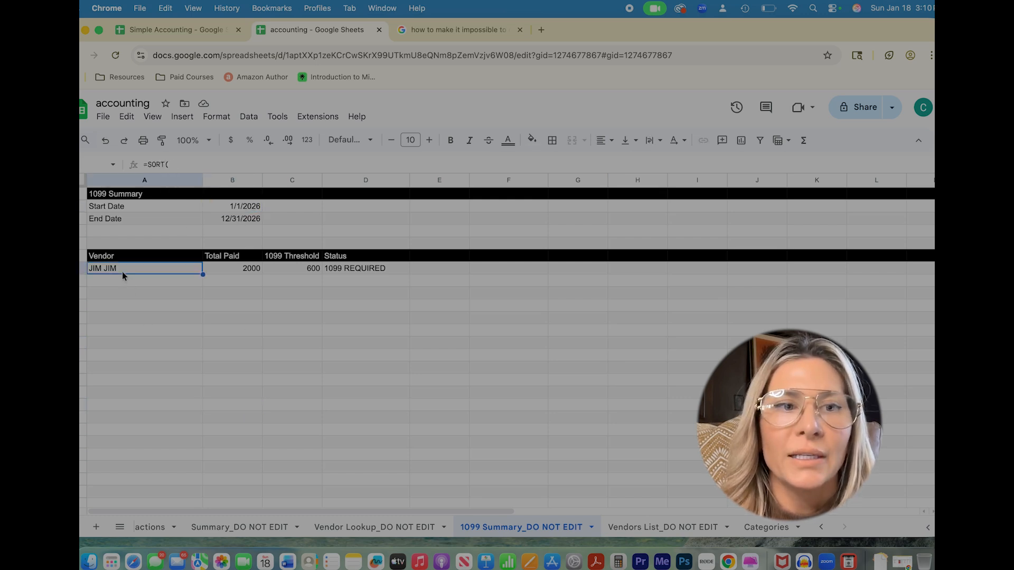
type("/")
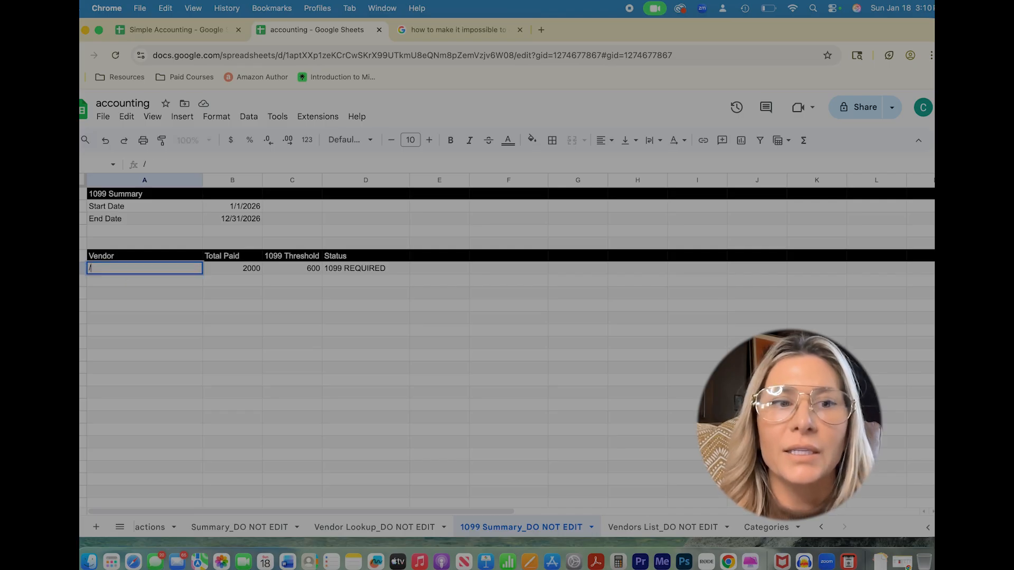
left_click(170, 357)
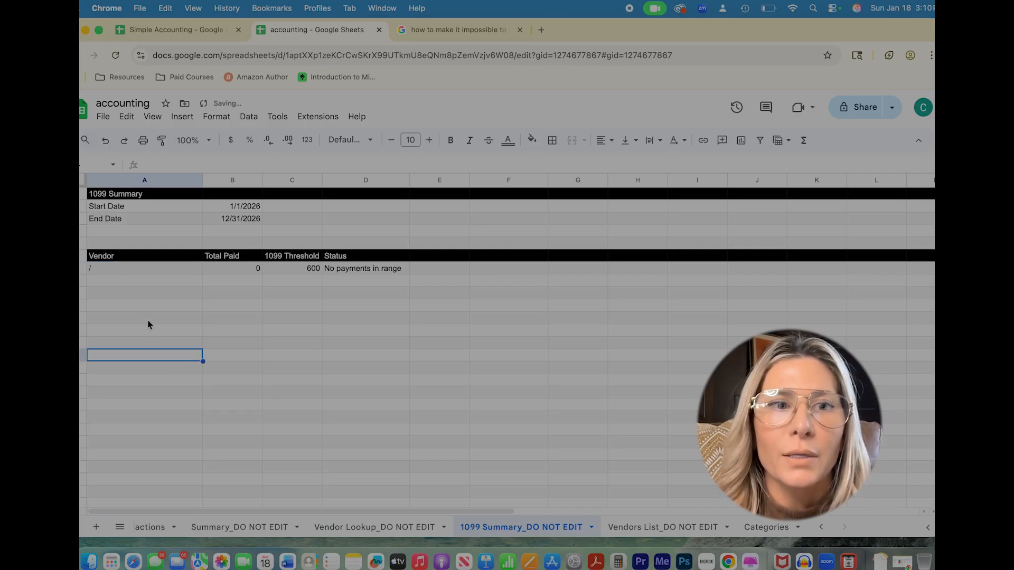
key("super+z")
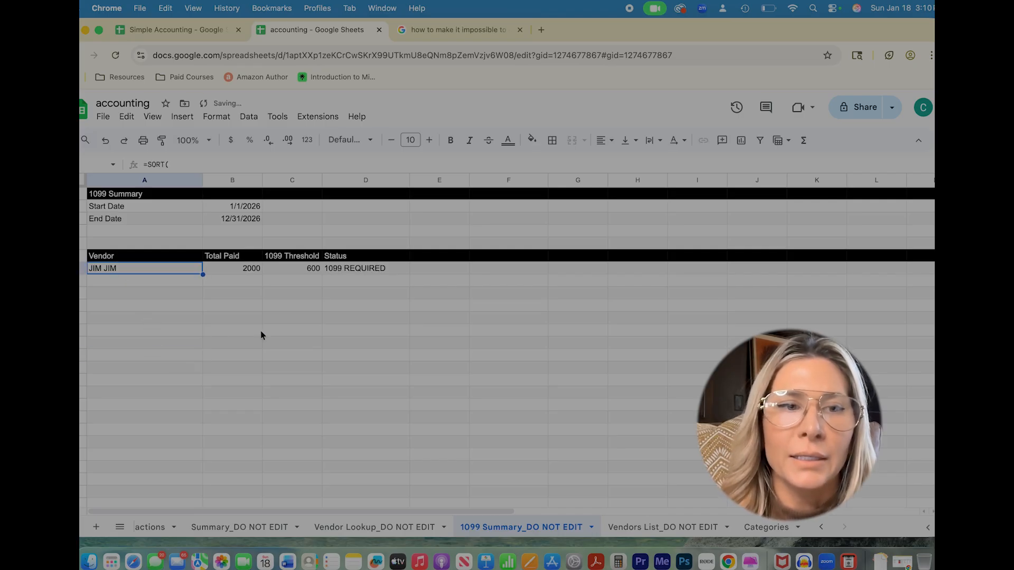
left_click(164, 357)
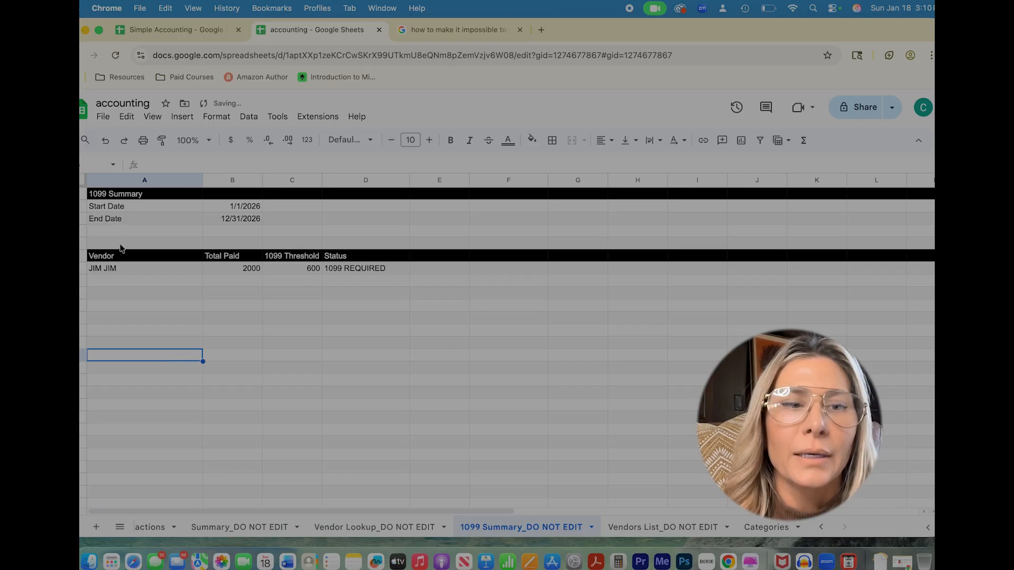
- Delete the first vendor formula in the 1099 summary and undo the deletion
left_click(121, 273)
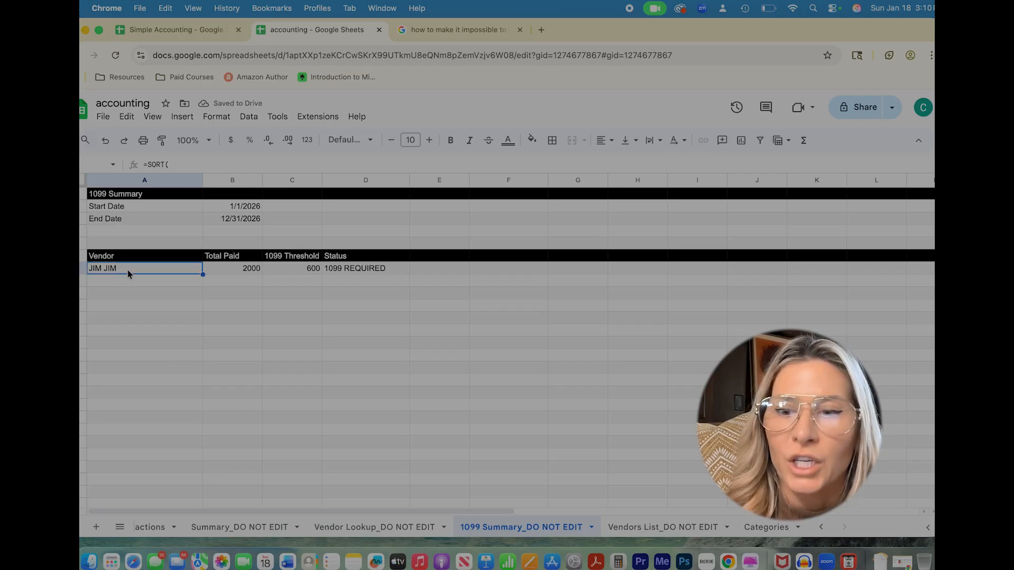
key("Delete")
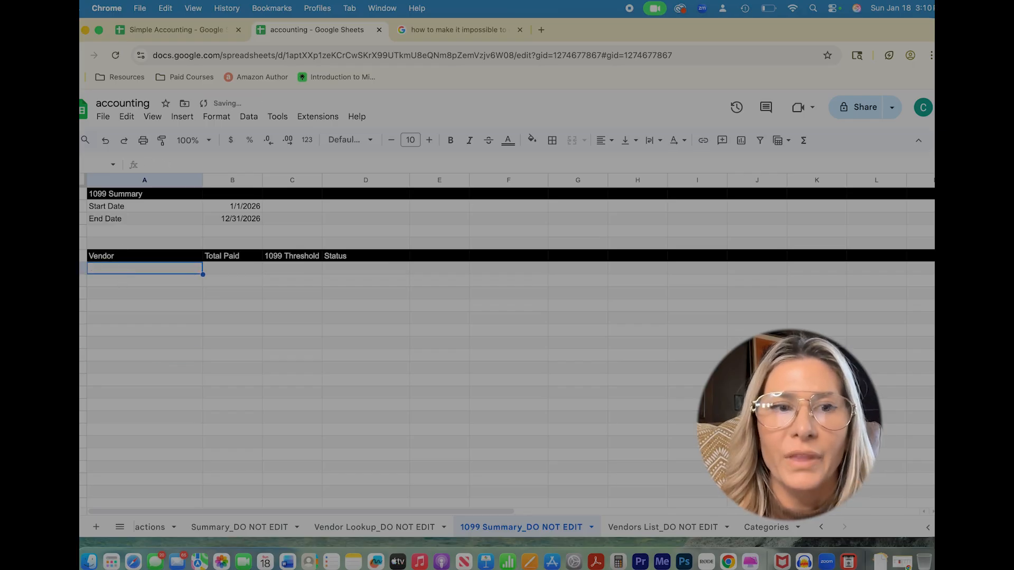
key("super+z")
left_click(207, 324)
- Replace the first vendor formula with kjasdh, clear the cell, and undo both changes
left_click(166, 271)
type("kjasdh")
left_click(187, 306)
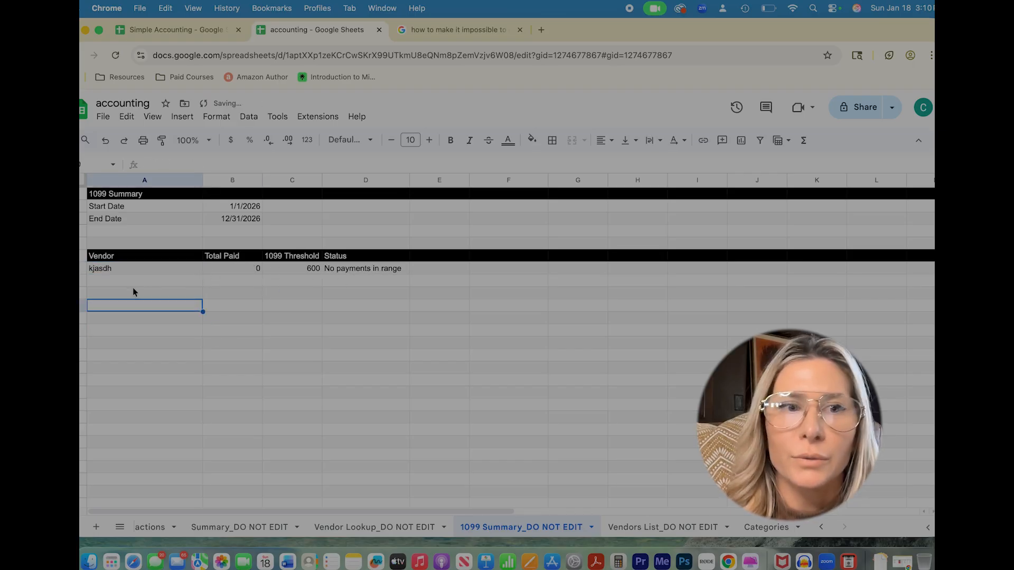
left_click(150, 270)
key("Delete")
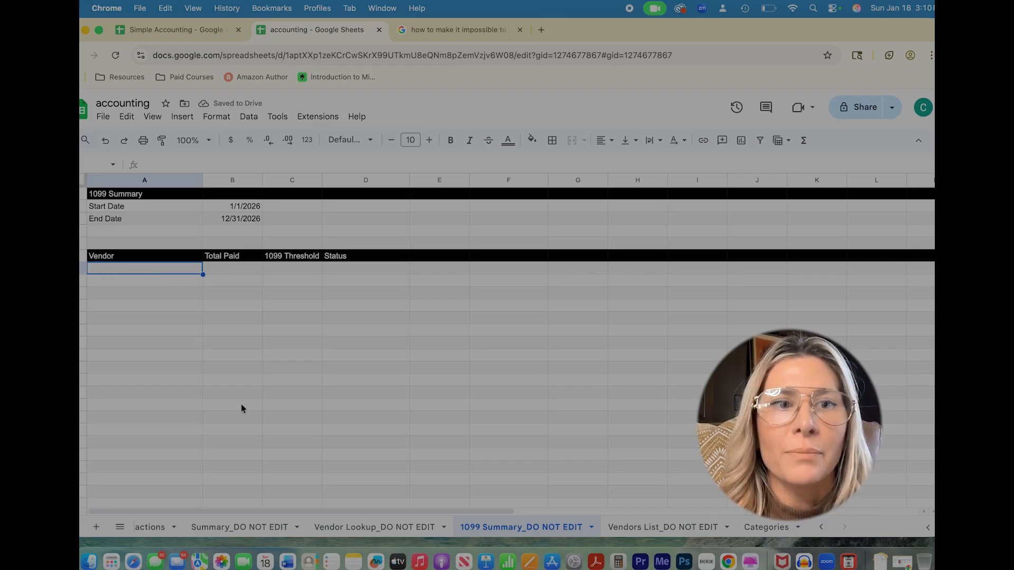
key("ctrl+z")
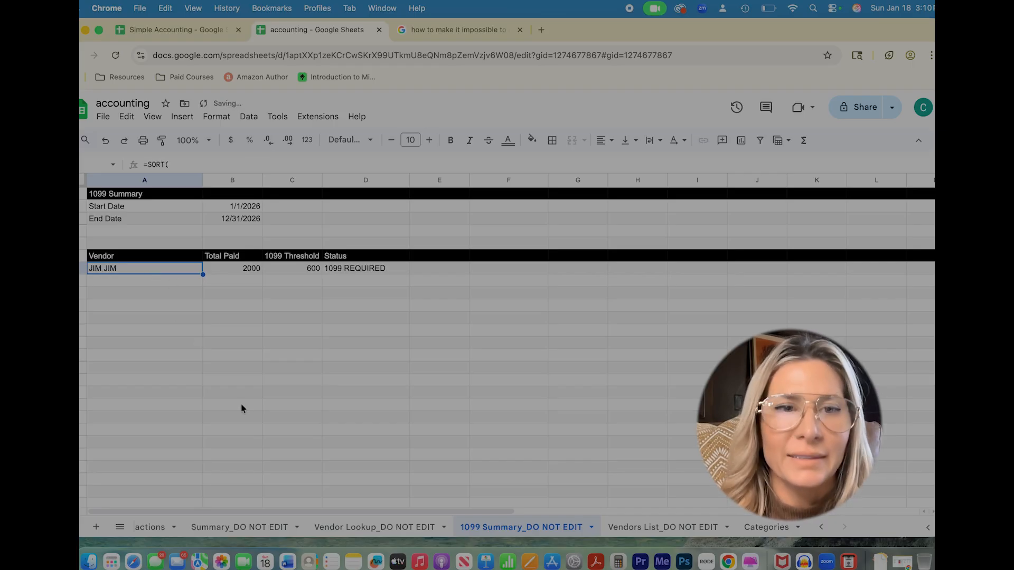
left_click(242, 405)
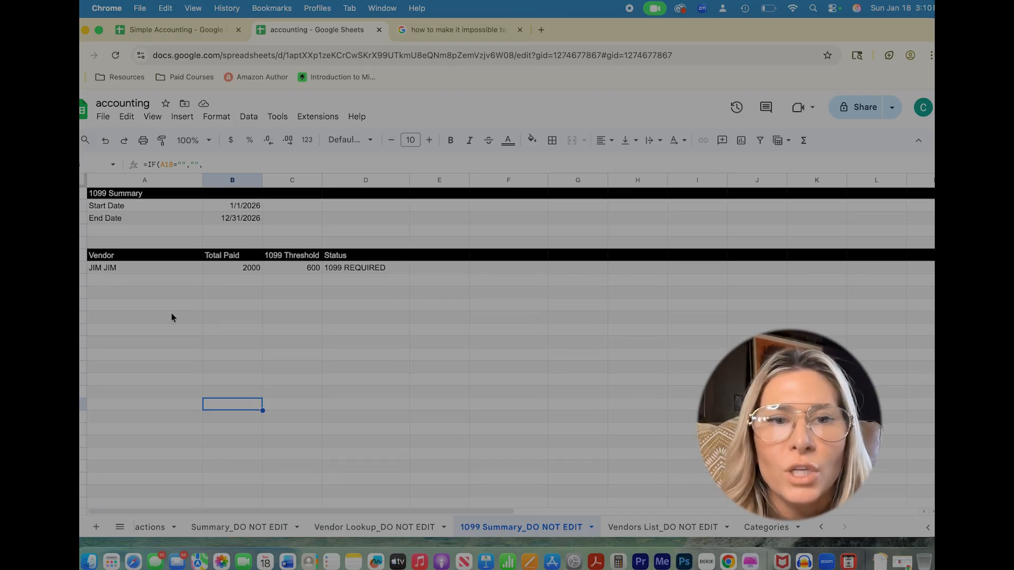
- Examine the 1099 summary's start date, threshold column and vendor column
scroll(172, 314, "down", 1)
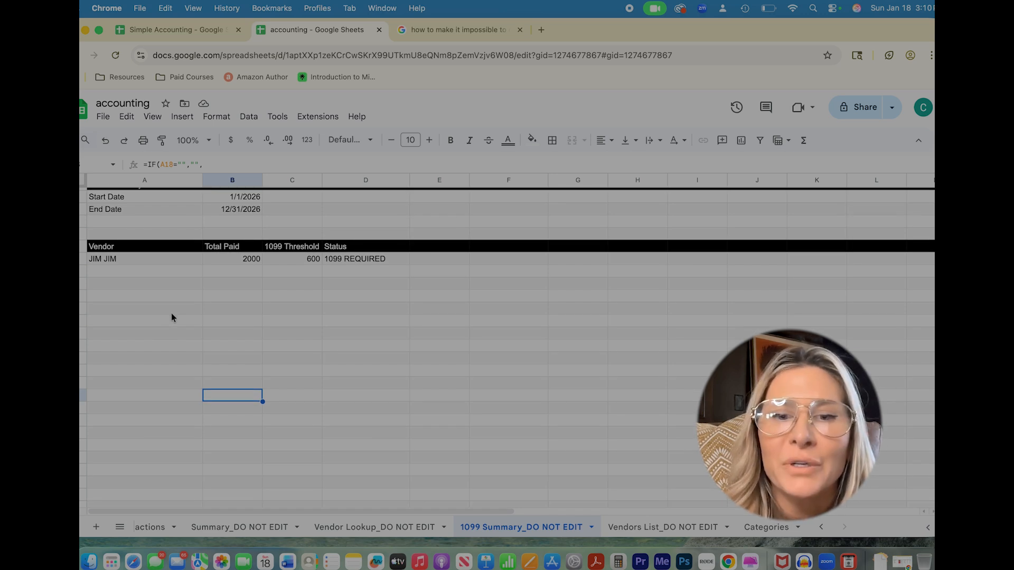
scroll(172, 317, "up", 1)
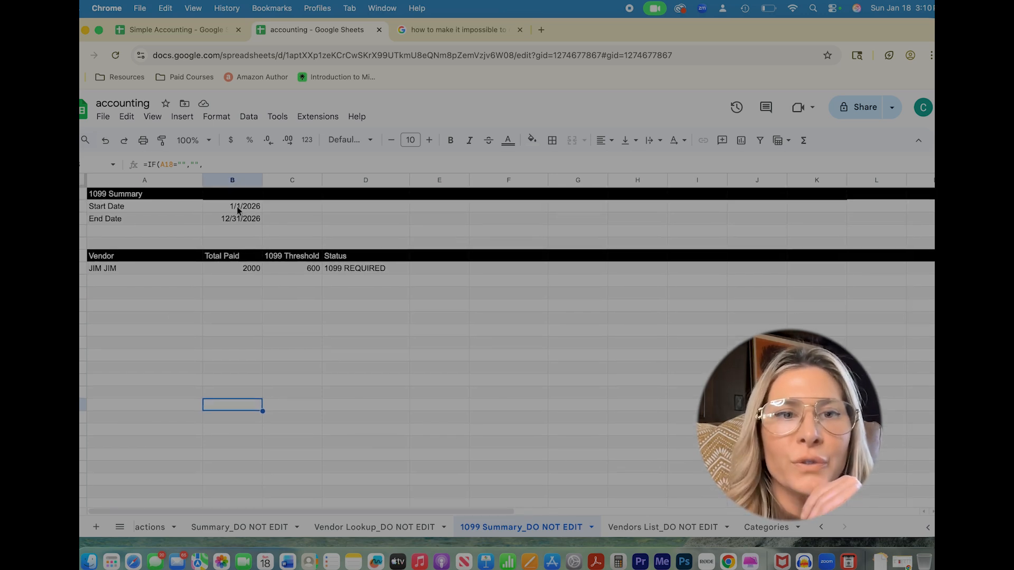
left_click(258, 208)
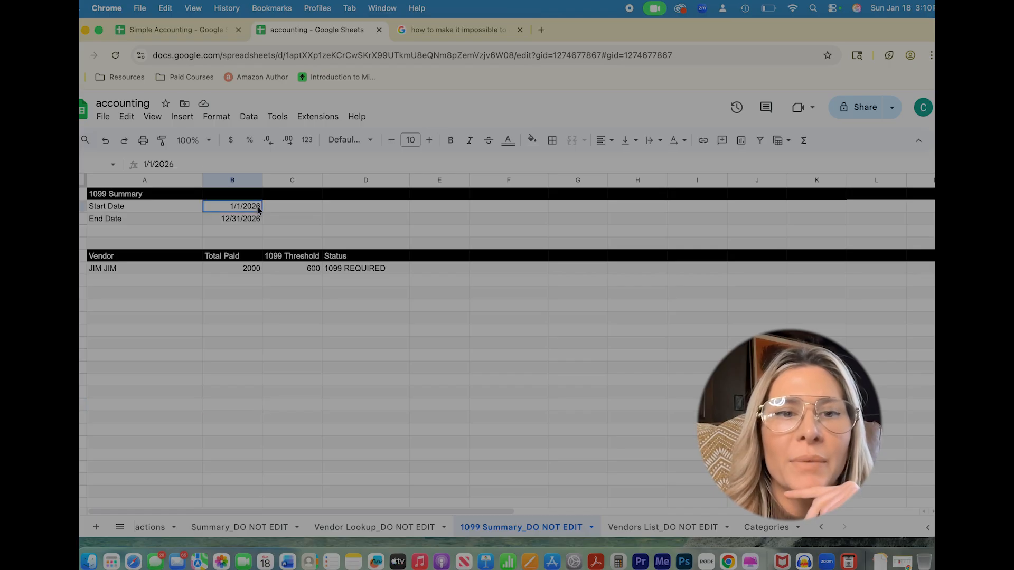
left_click(308, 333)
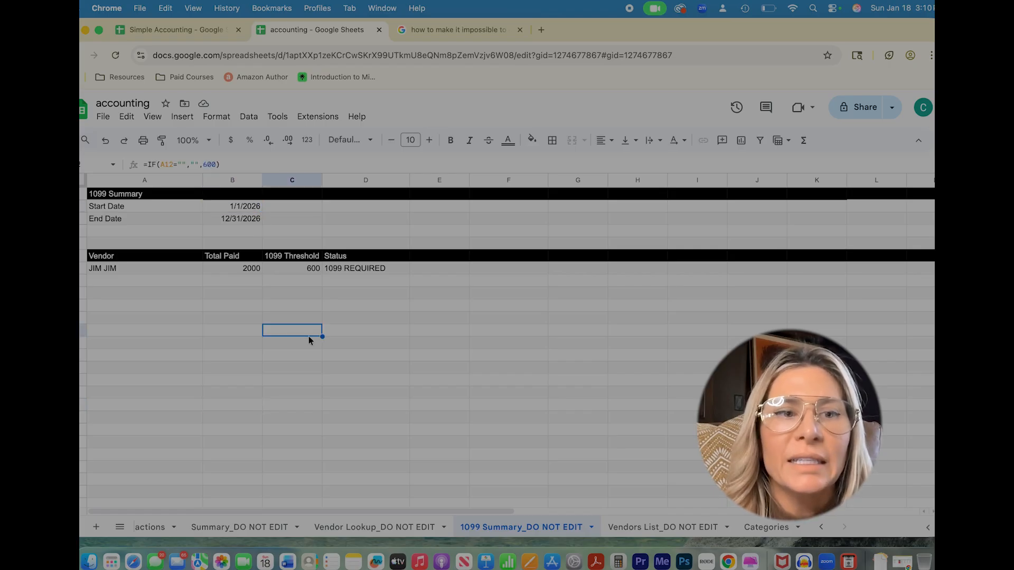
left_click(112, 269)
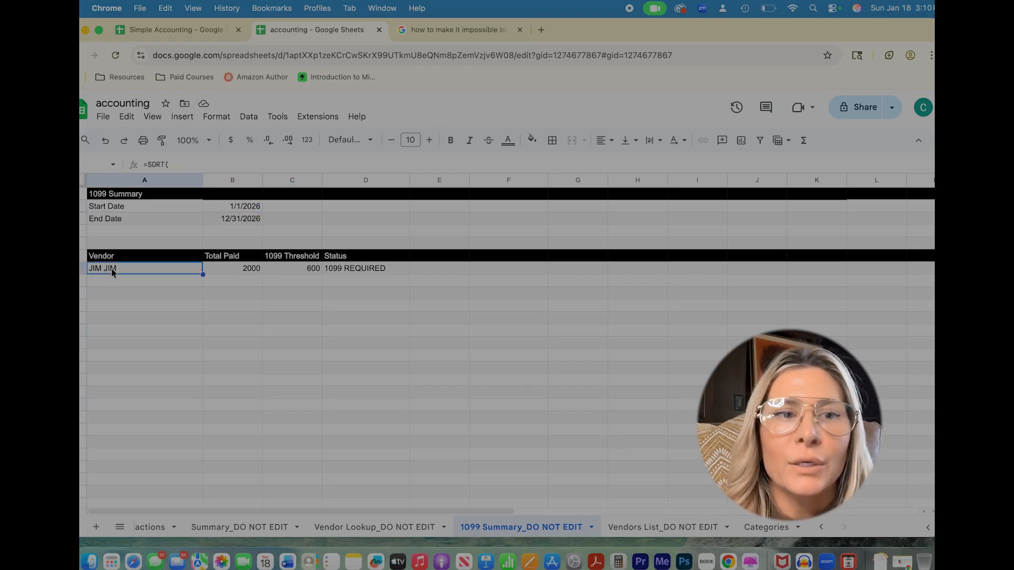
left_click(114, 277)
left_click(129, 268)
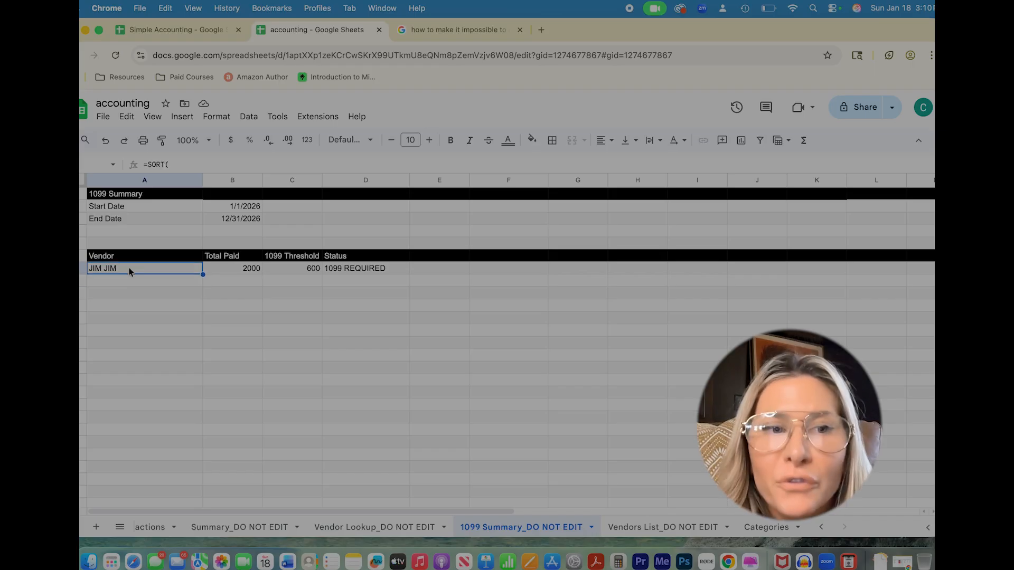
left_click(131, 285)
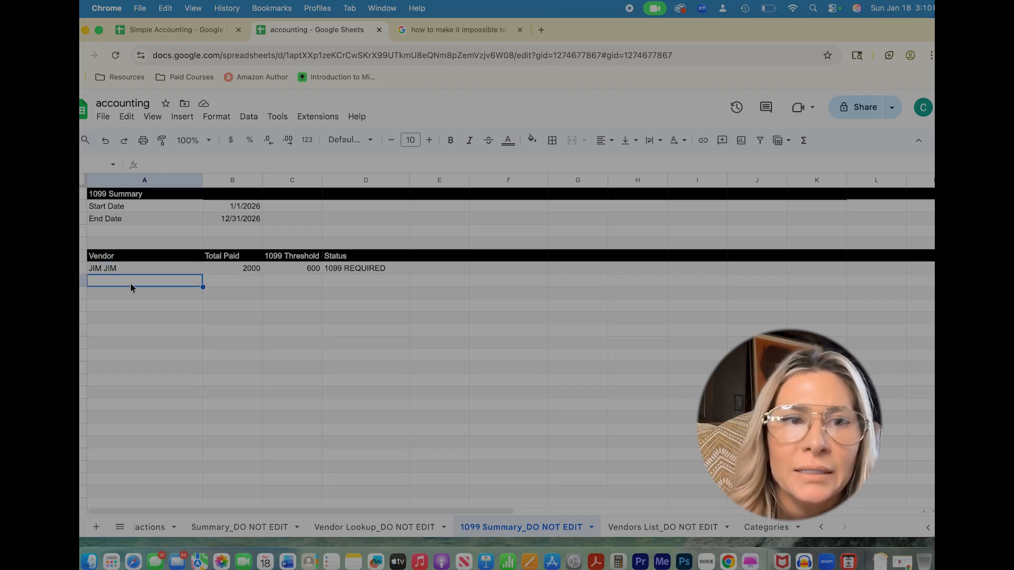
- Overwrite the first vendor formula in the 1099 summary with jhsa and undo the overwrite
left_click(131, 269)
type("jhsa")
key("Return")
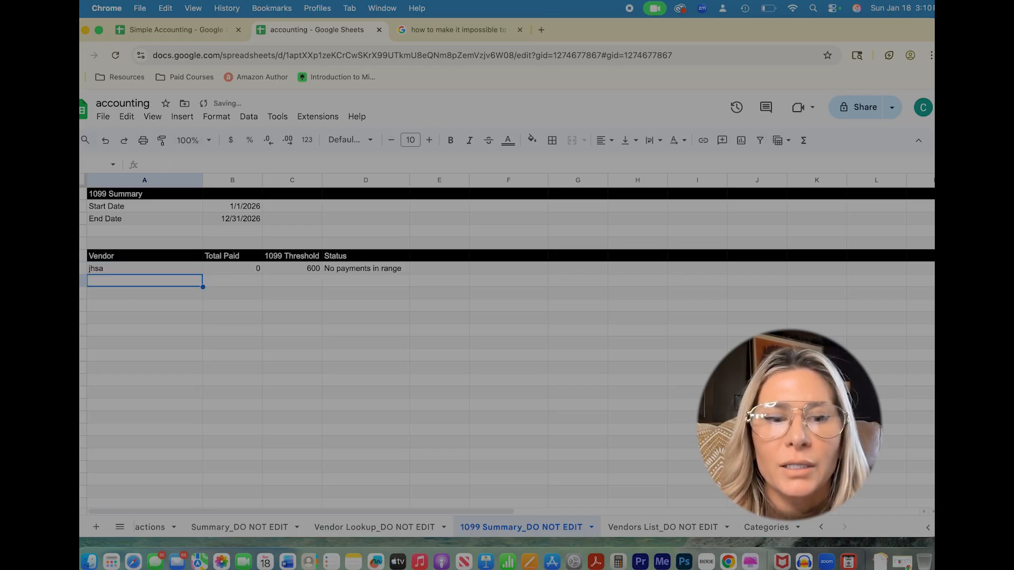
key("super+z")
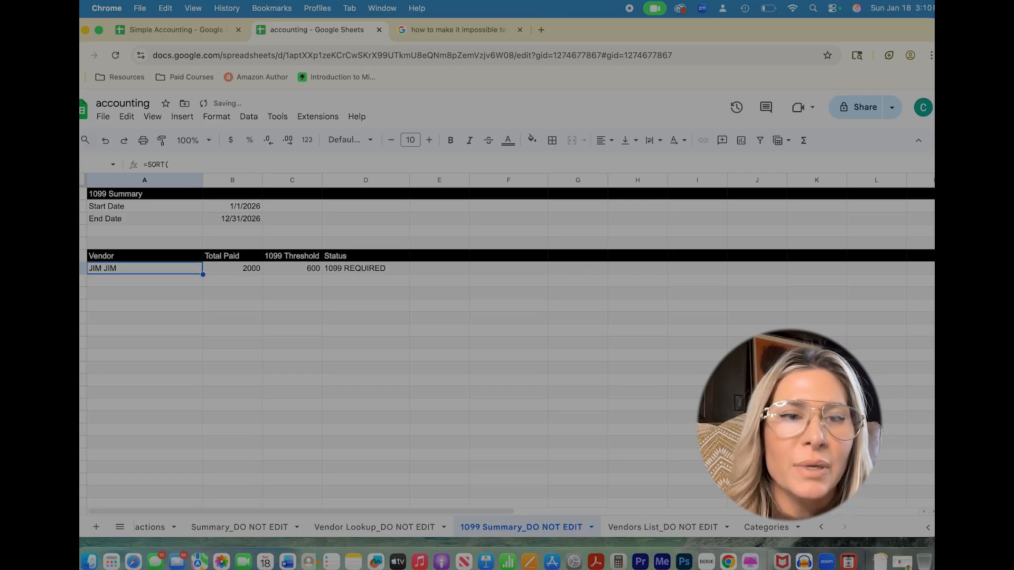
left_click(217, 320)
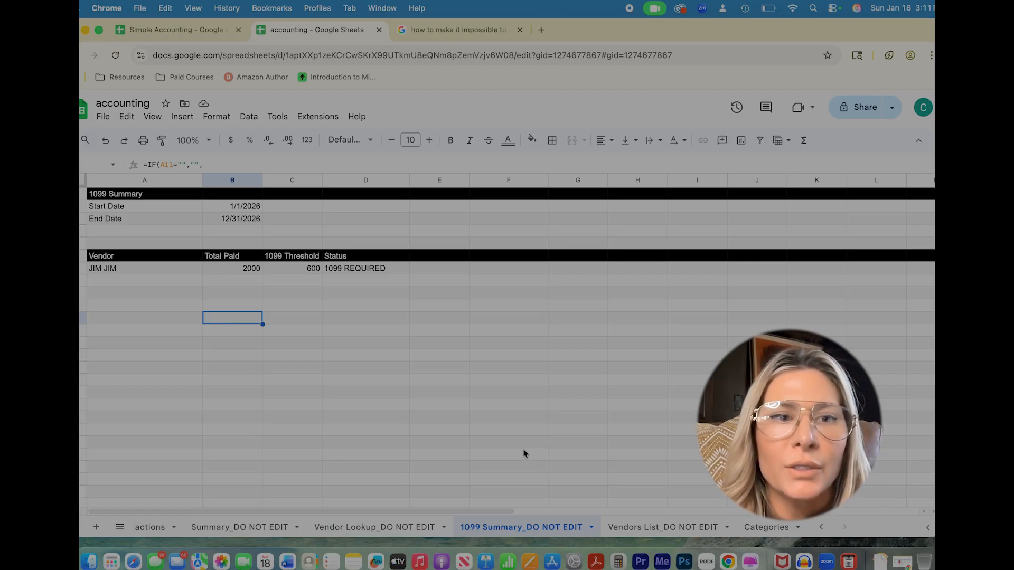
- Overwrite the first vendor formula in the 1099 summary with kjsadf and clear the cell
left_click(144, 268)
type("kjsadf")
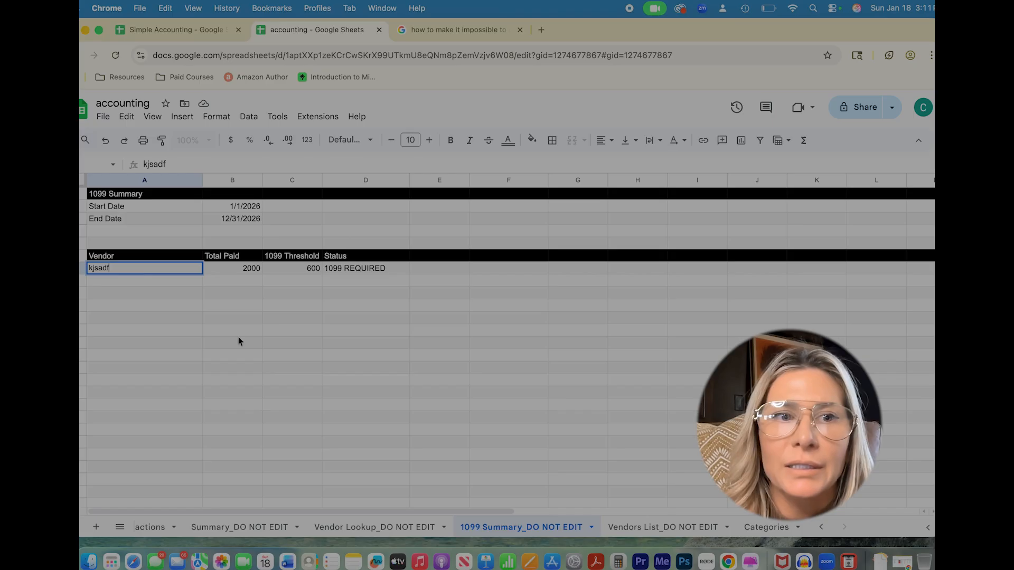
left_click(292, 367)
left_click(175, 269)
key("Delete")
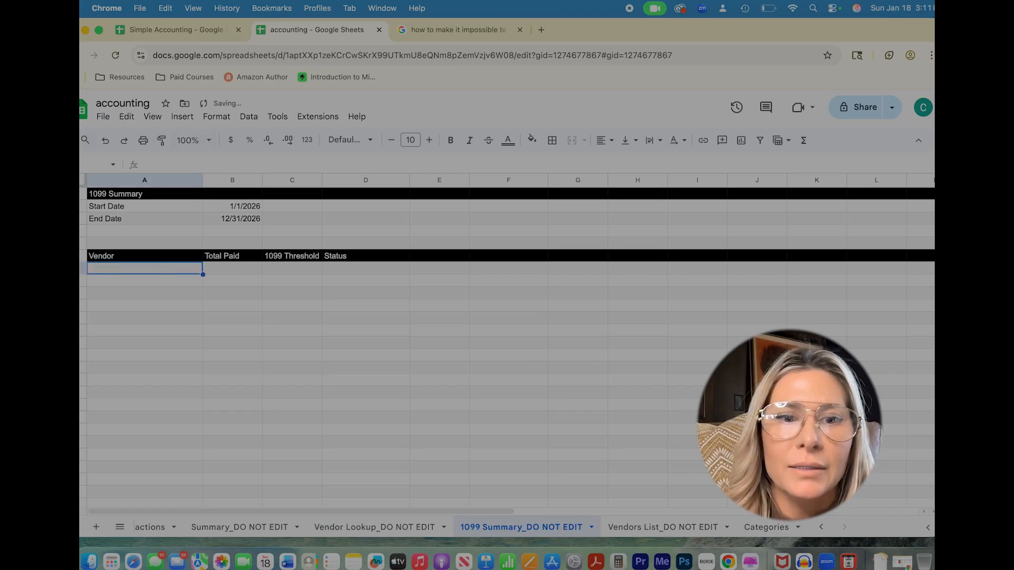
- View the Summary and Transactions sheets, and undo the clearing and overwriting of the 1099 summary's vendor formula
left_click(228, 528)
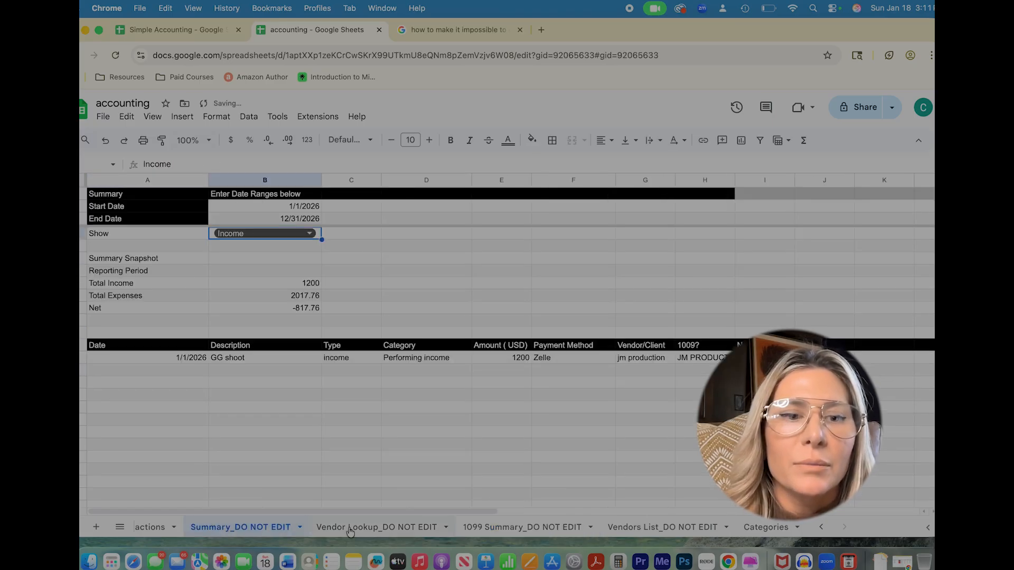
scroll(170, 527, "left", 5)
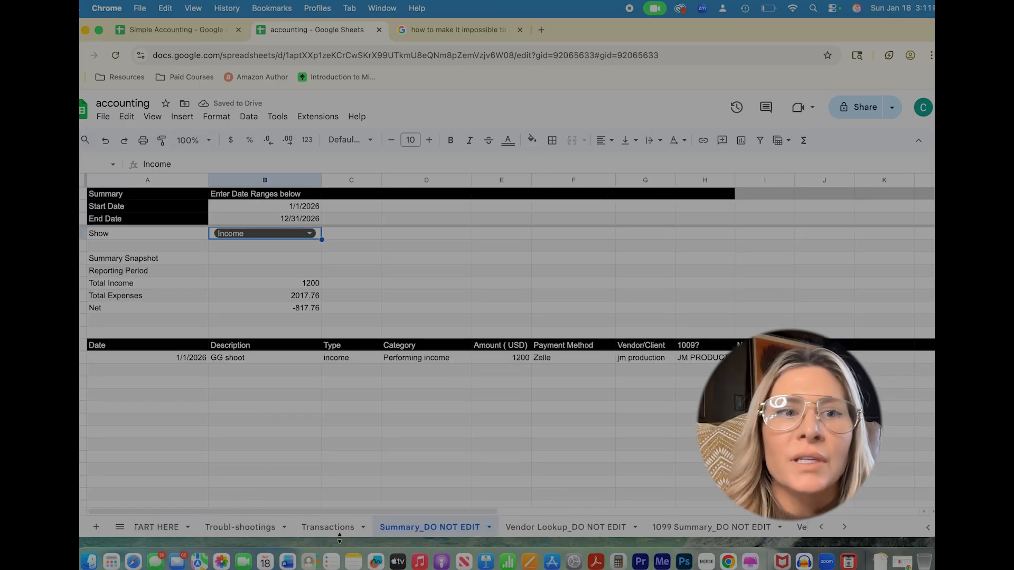
left_click(319, 530)
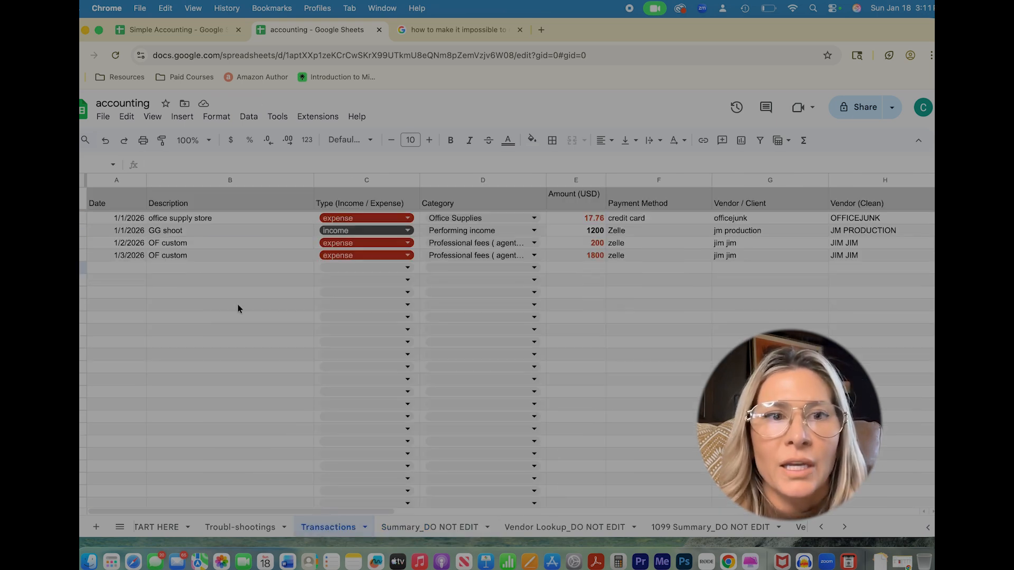
key("super+z")
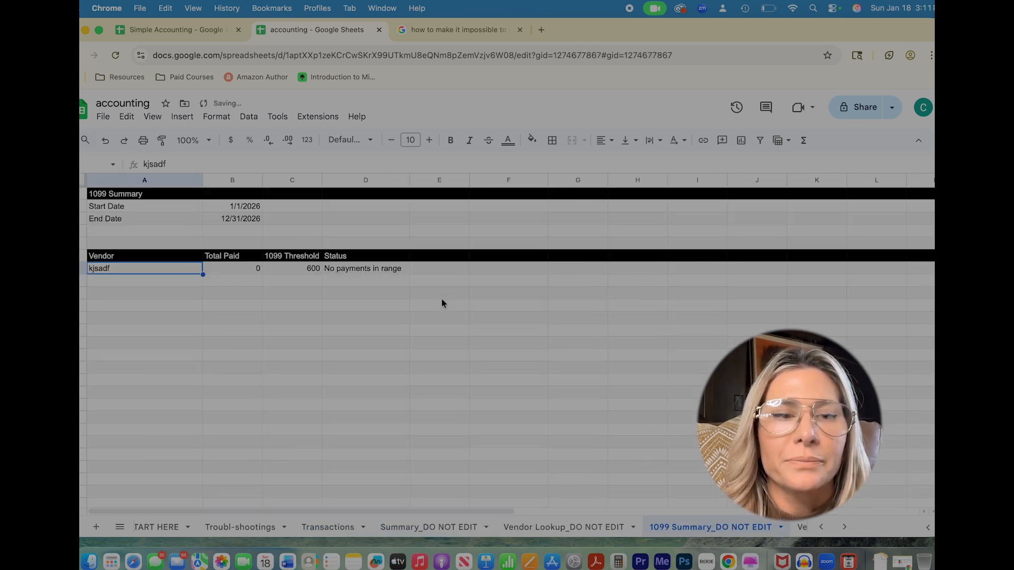
key("super+z")
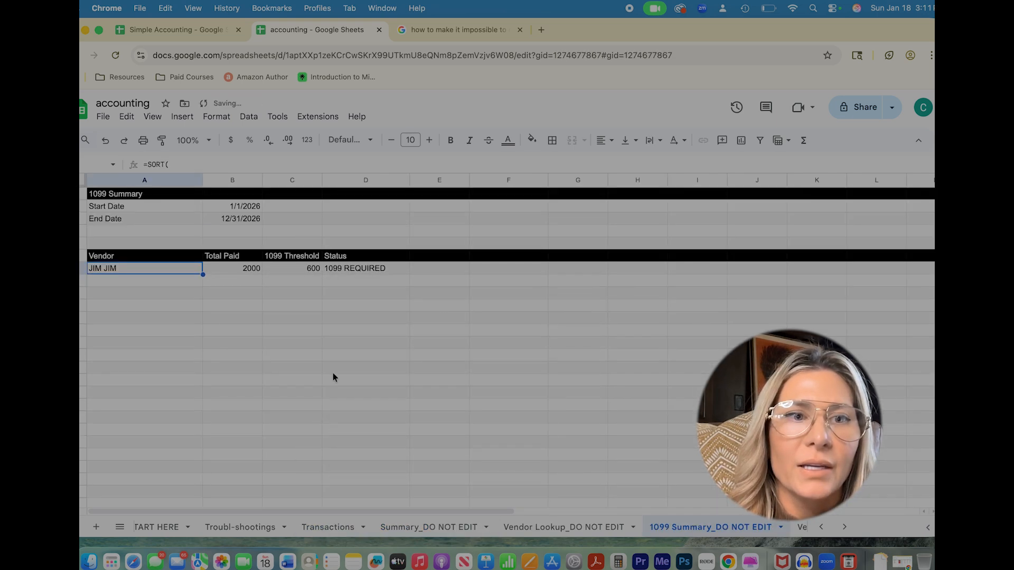
- Review the Transactions and Vendor Lookup sheets, and return to the vendor formula cell in the 1099 summary
left_click(320, 527)
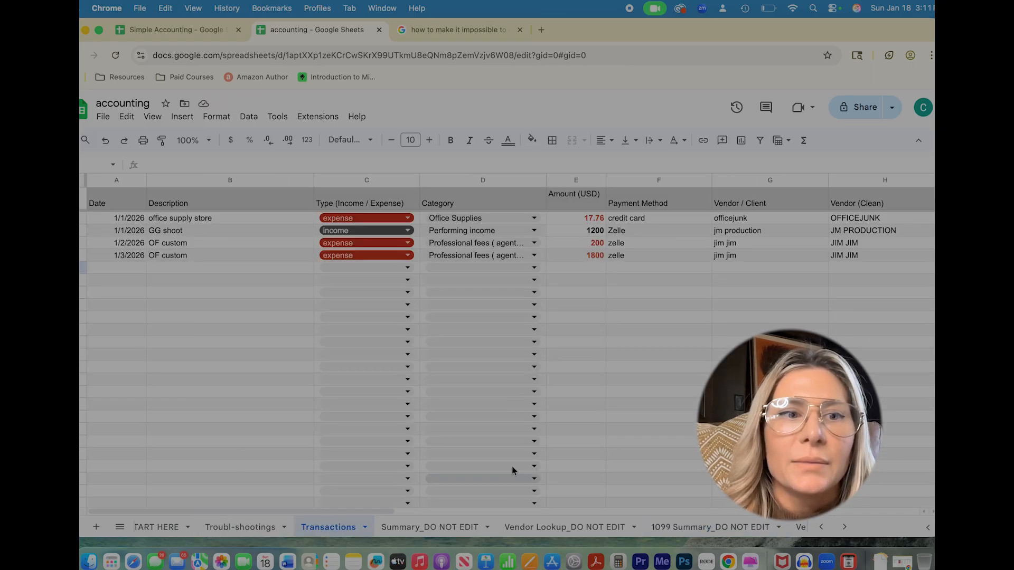
left_click(556, 527)
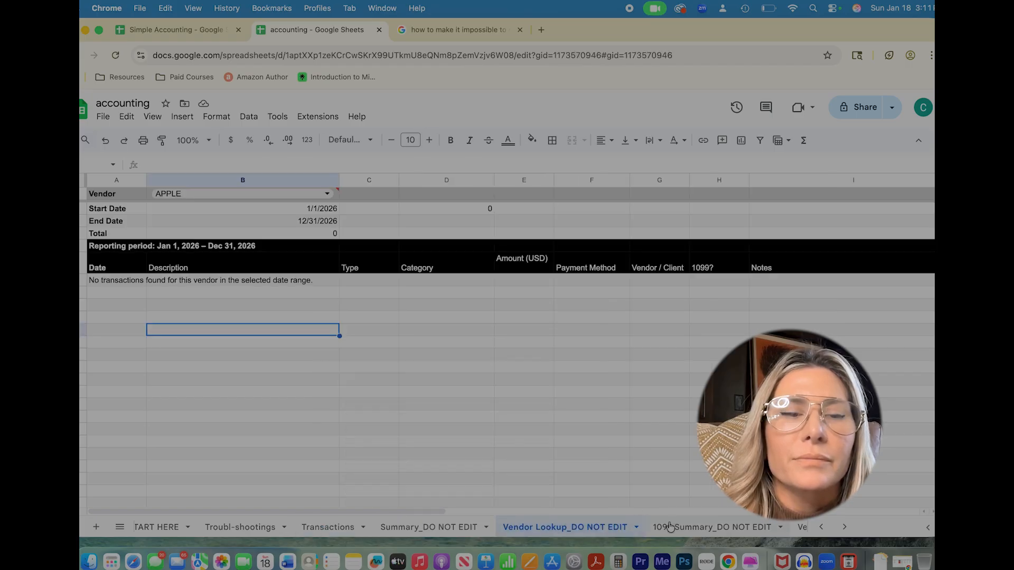
left_click(682, 464)
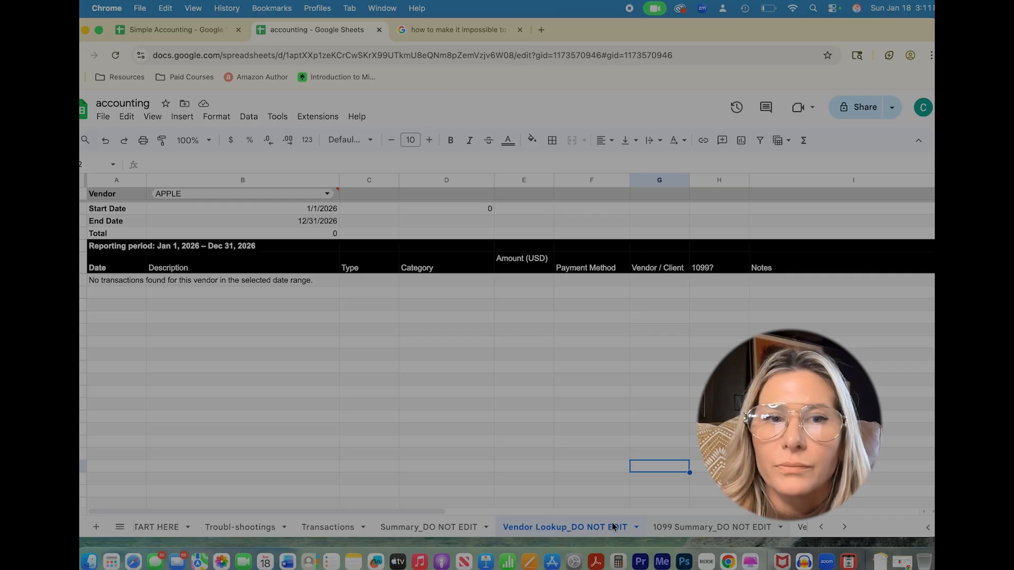
left_click(718, 527)
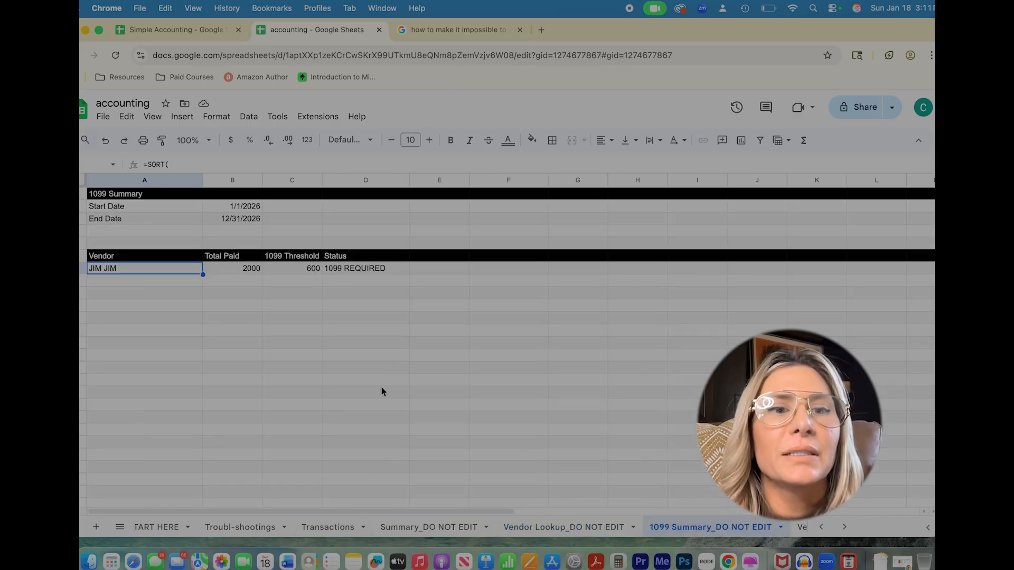
left_click(372, 392)
left_click(97, 271)
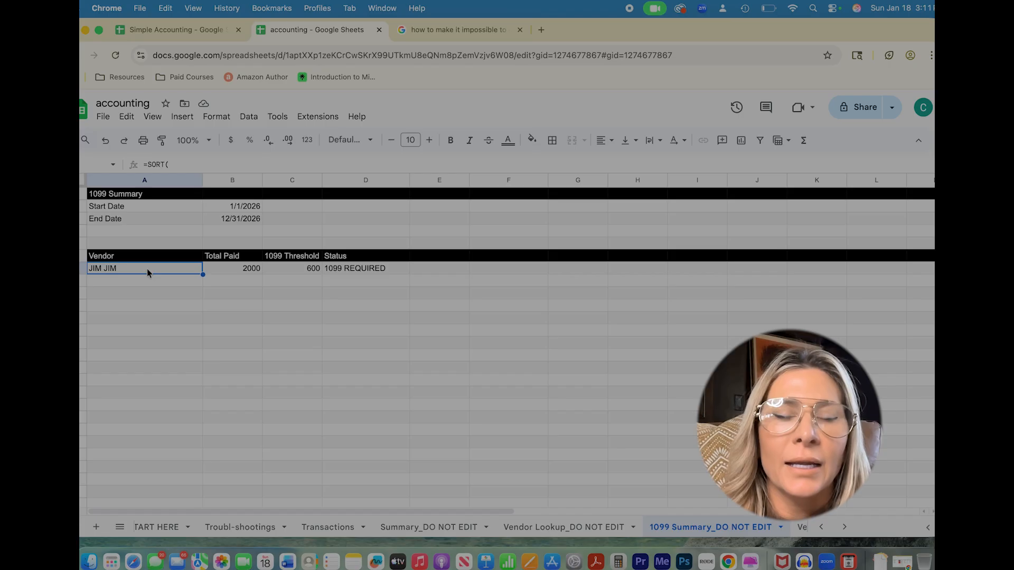
- Examine the status, threshold and total paid formulas in the first vendor row of the 1099 summary
left_click(292, 305)
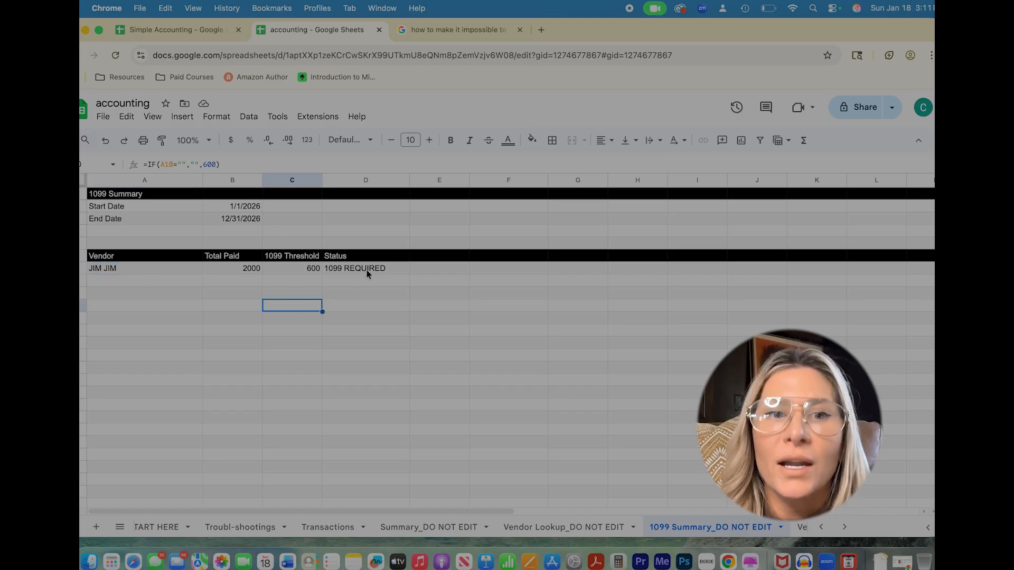
left_click(367, 270)
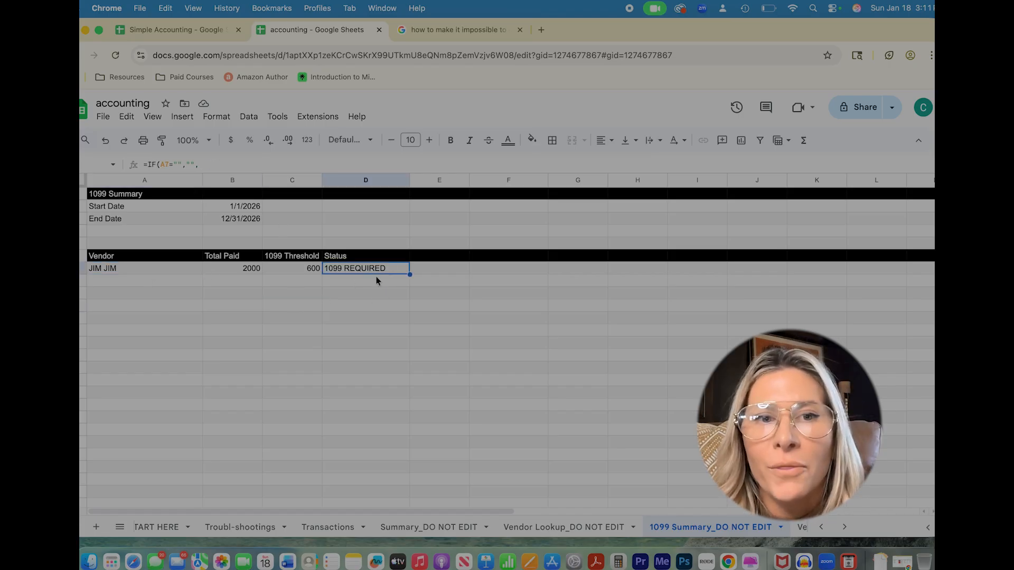
left_click(308, 268)
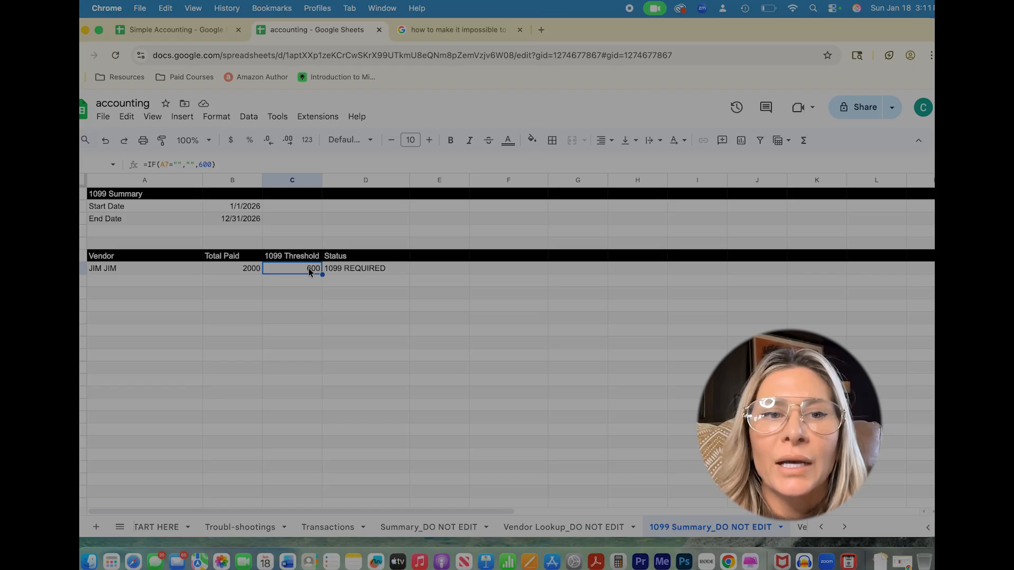
left_click(245, 268)
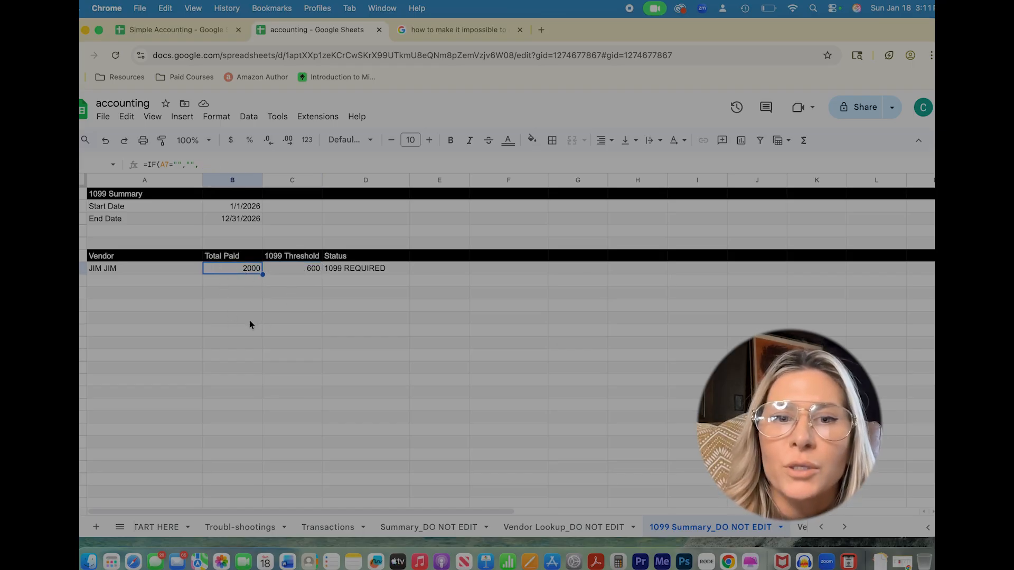
scroll(426, 433, "right", 2)
scroll(426, 436, "left", 2)
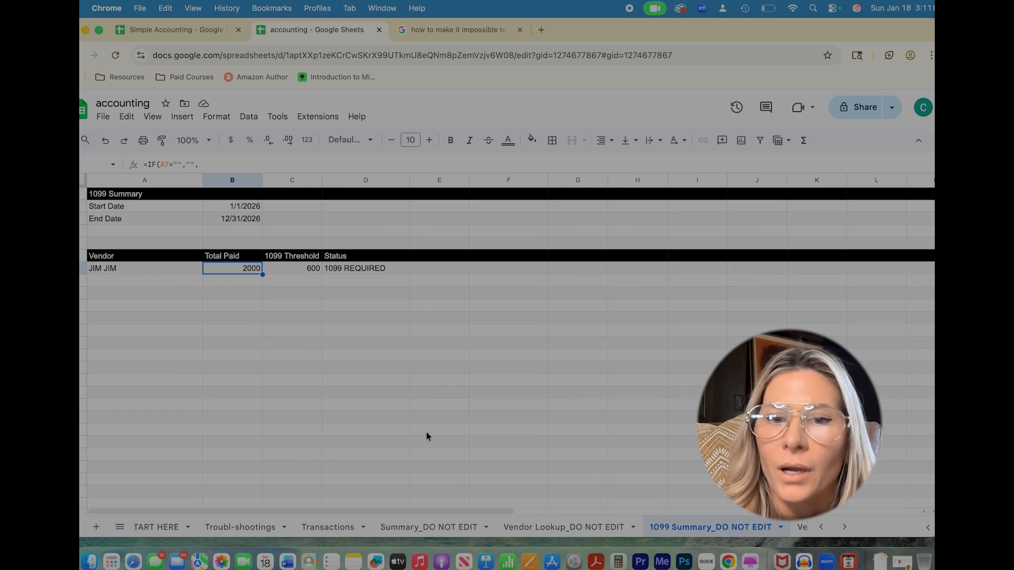
scroll(423, 412, "right", 1)
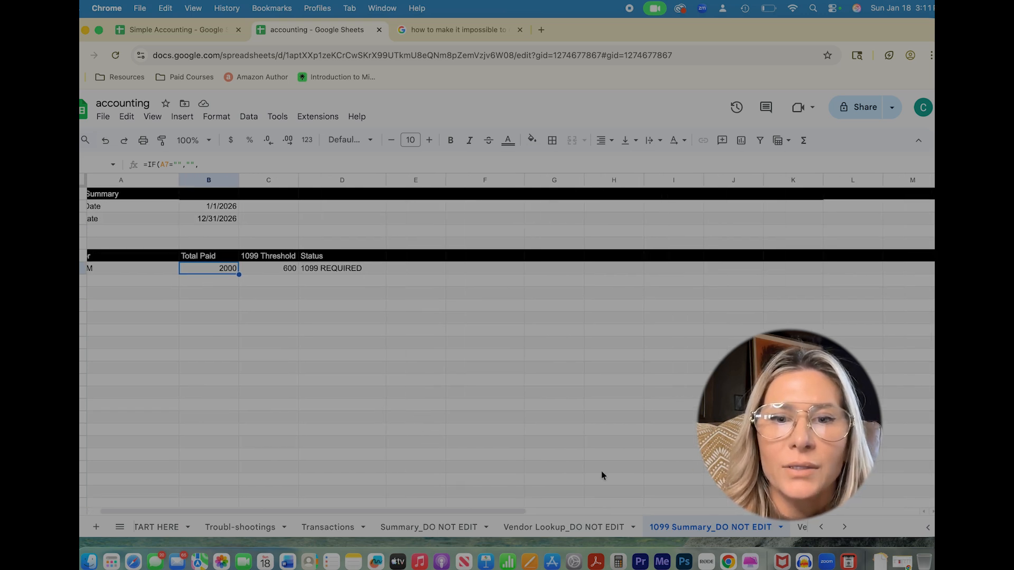
- Look up the transactions for vendor JM PRODUCTION on the Vendor Lookup sheet
left_click(533, 528)
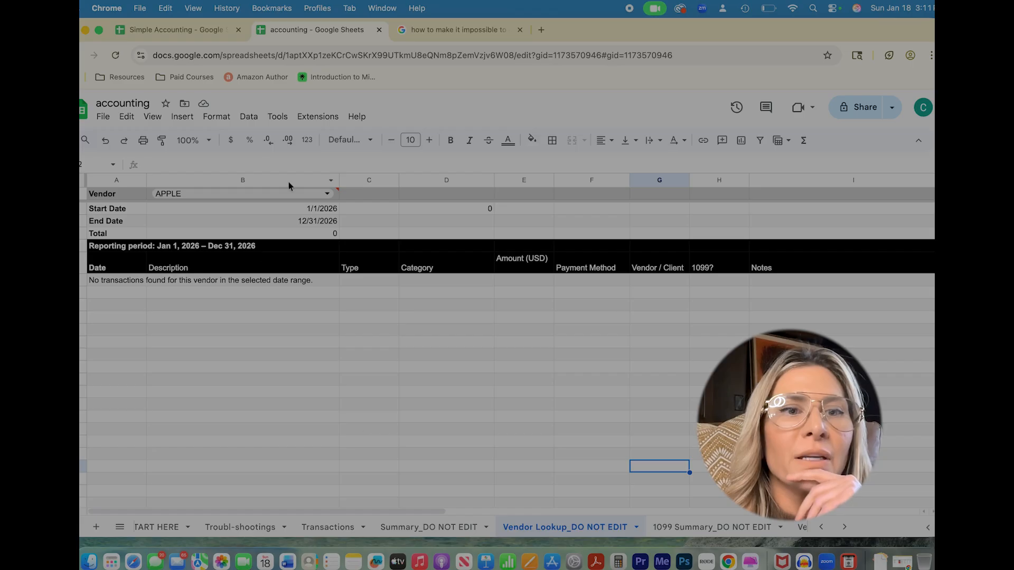
double_click(261, 196)
left_click(183, 229)
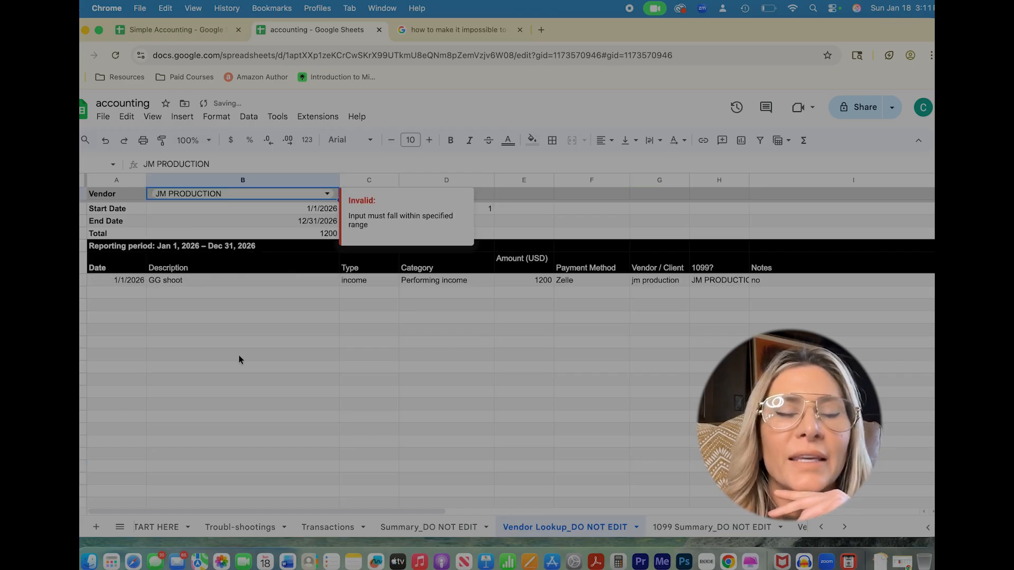
left_click(309, 379)
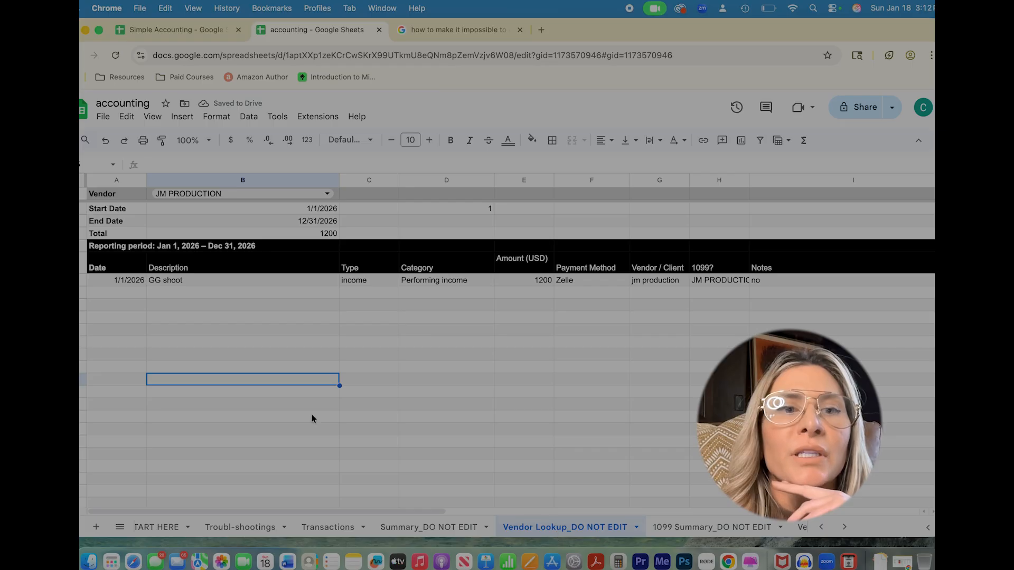
- Look up the 1099 contractor's transactions on the Vendor Lookup sheet, and set the vendor to OFFICEJUNK
left_click(319, 196)
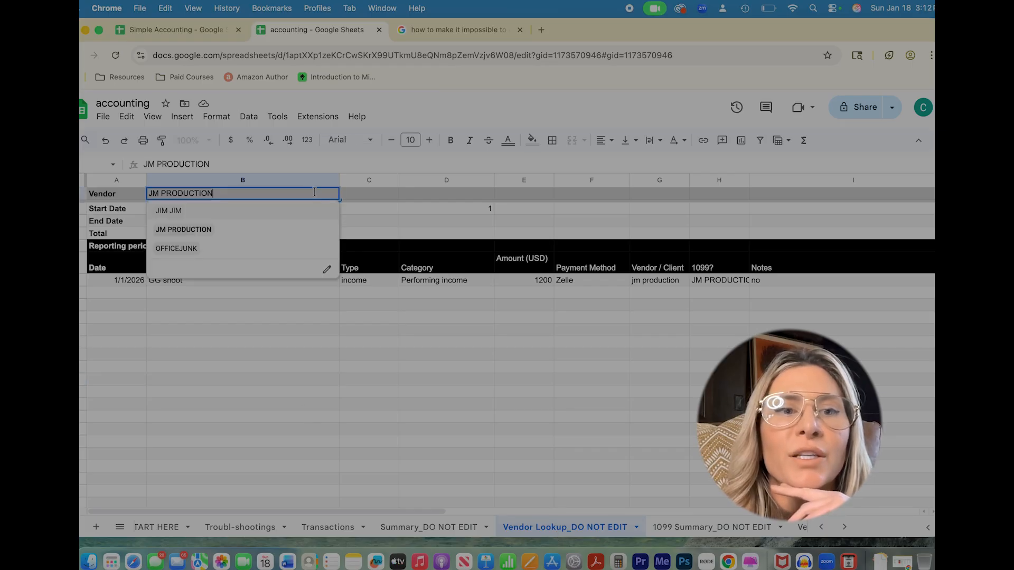
left_click(176, 212)
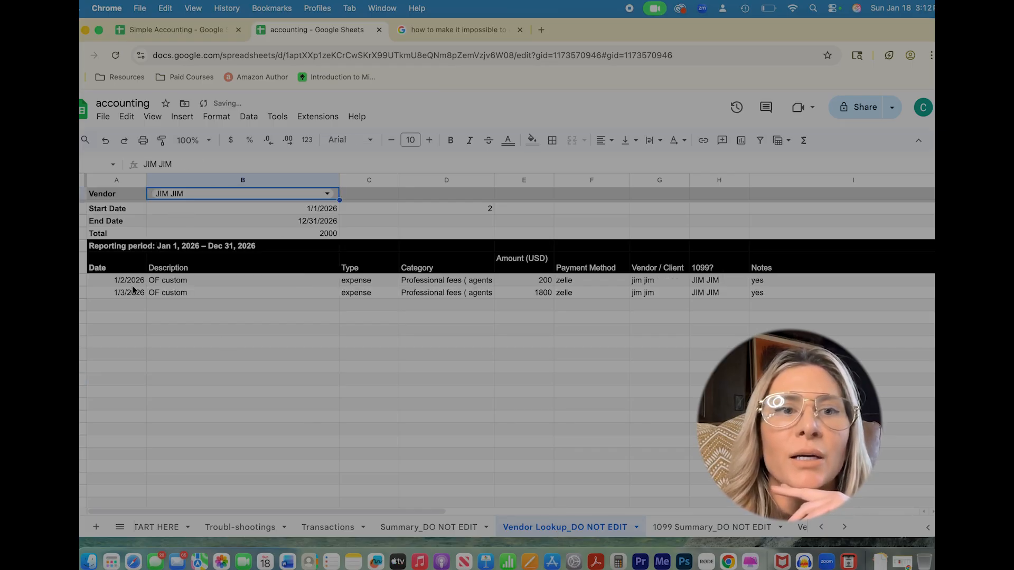
left_click(304, 201)
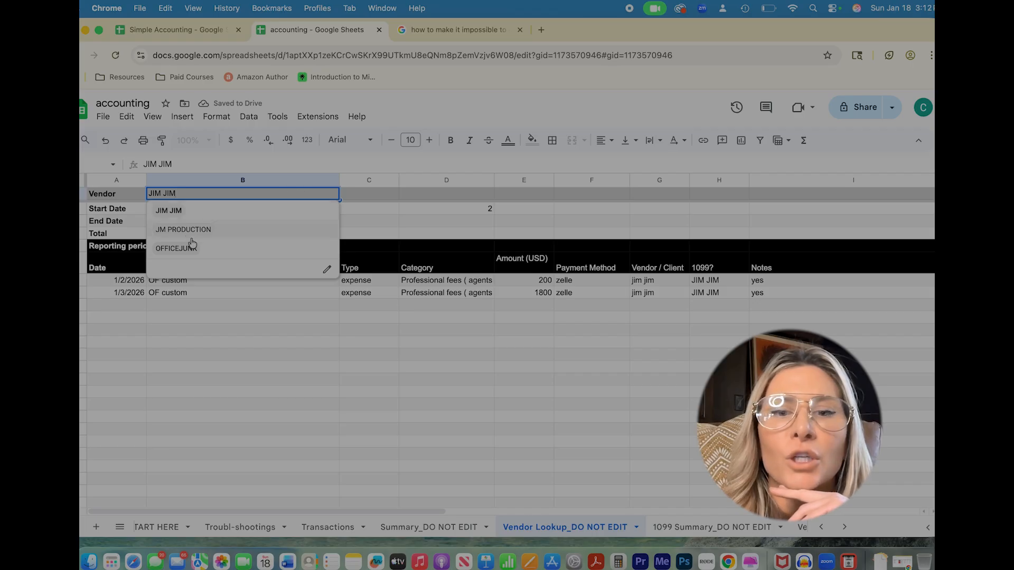
left_click(189, 254)
left_click(276, 372)
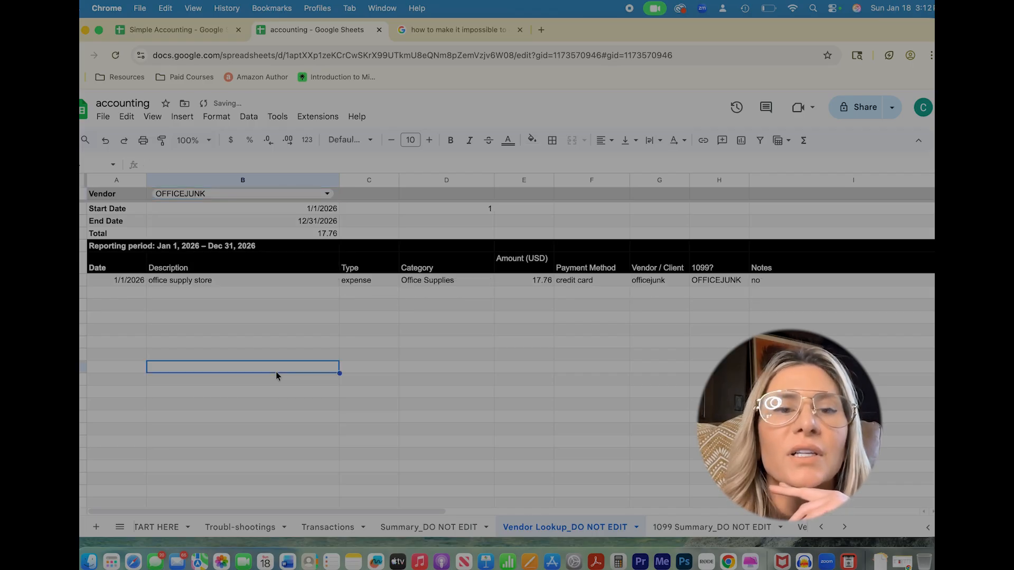
- Review the Summary and Transactions sheets, and view the original Simple Accounting spreadsheet
left_click(424, 525)
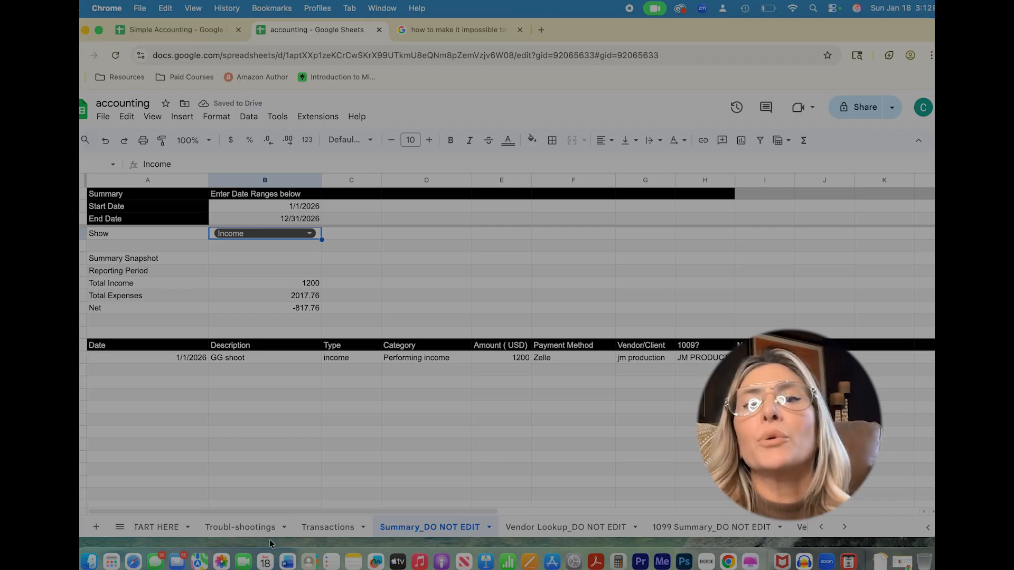
left_click(320, 527)
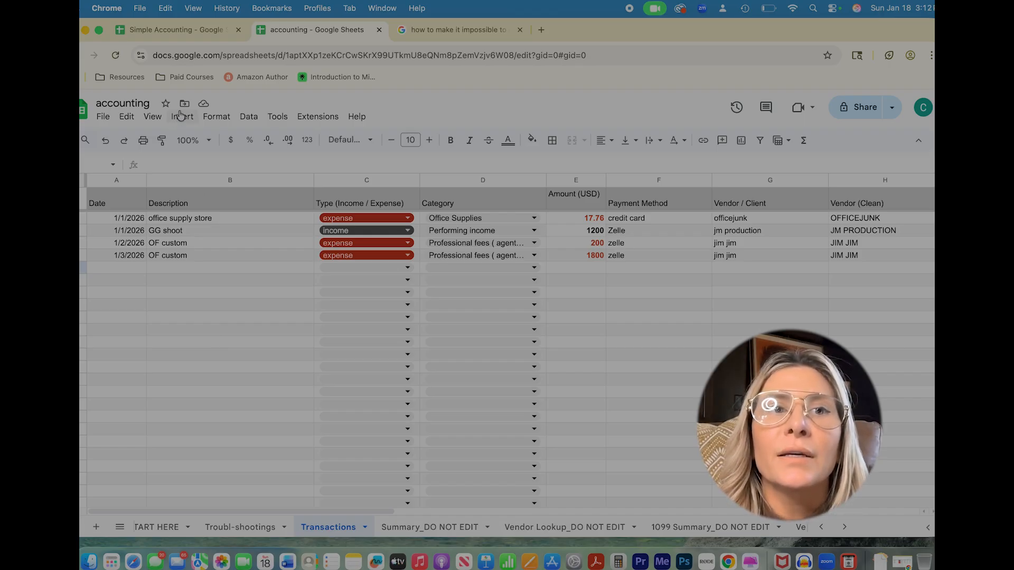
left_click(155, 30)
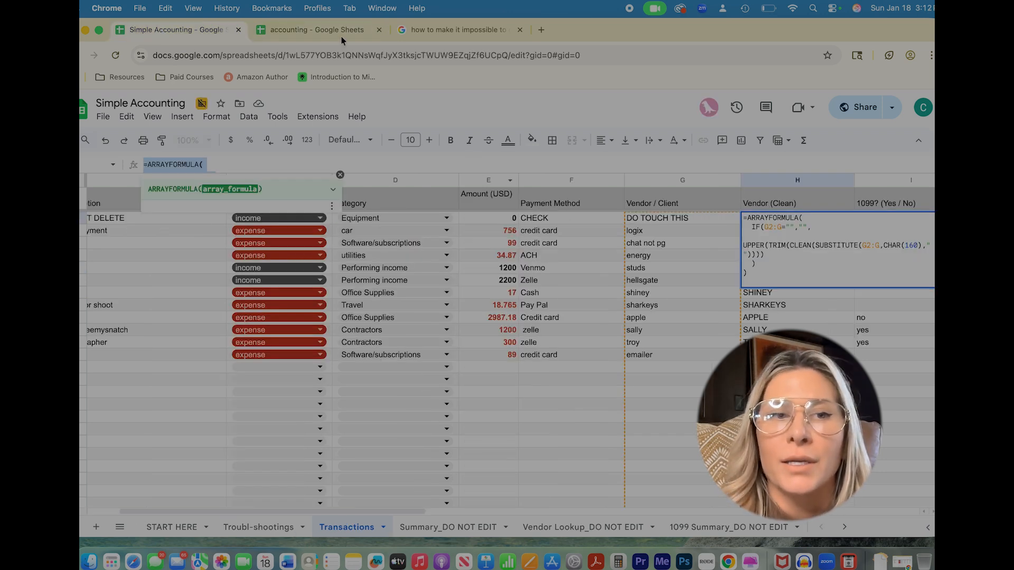
- Return to the accounting spreadsheet's Transactions sheet and select the first empty Date cell
left_click(323, 30)
left_click(243, 441)
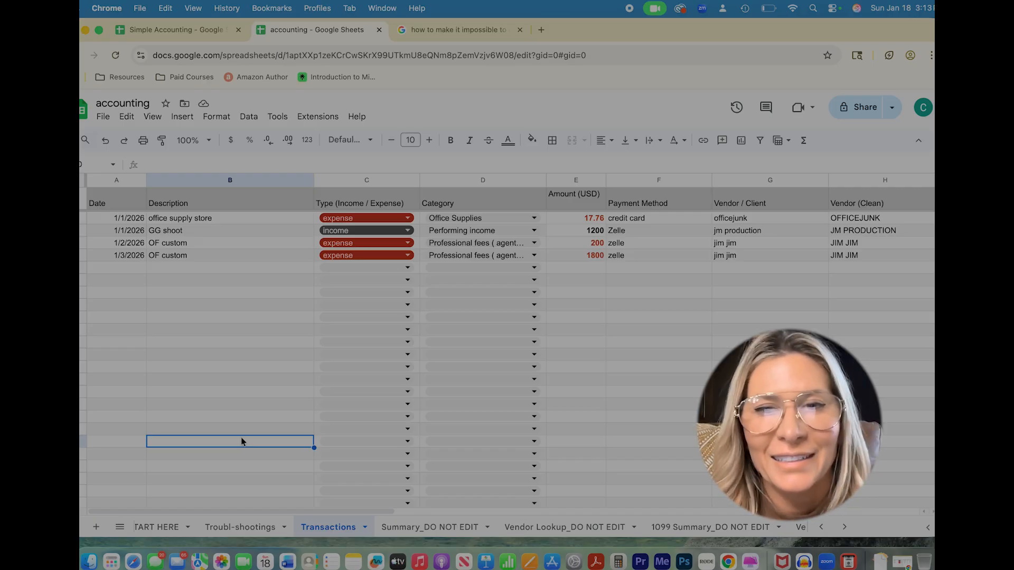
left_click(179, 342)
left_click(112, 269)
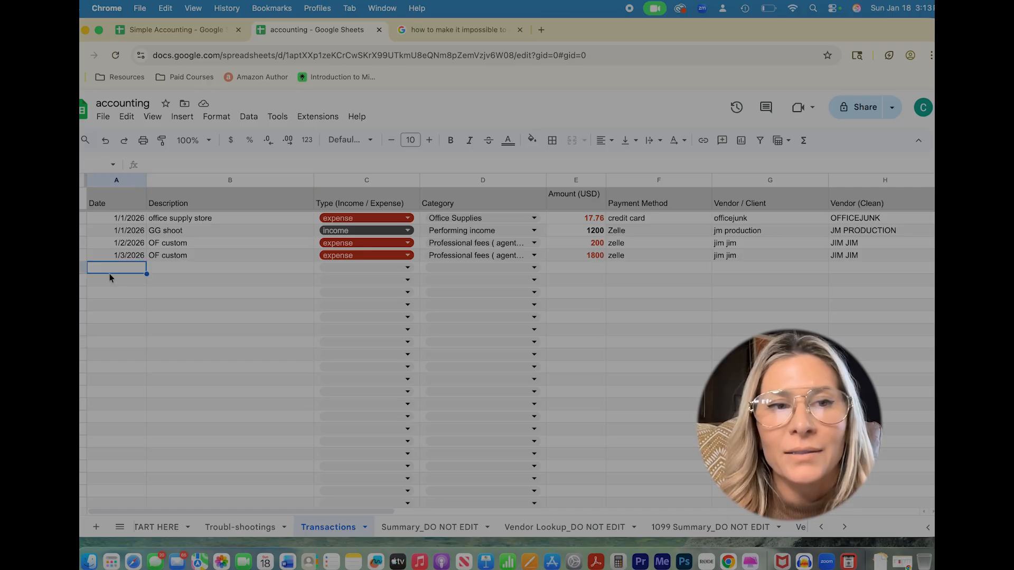